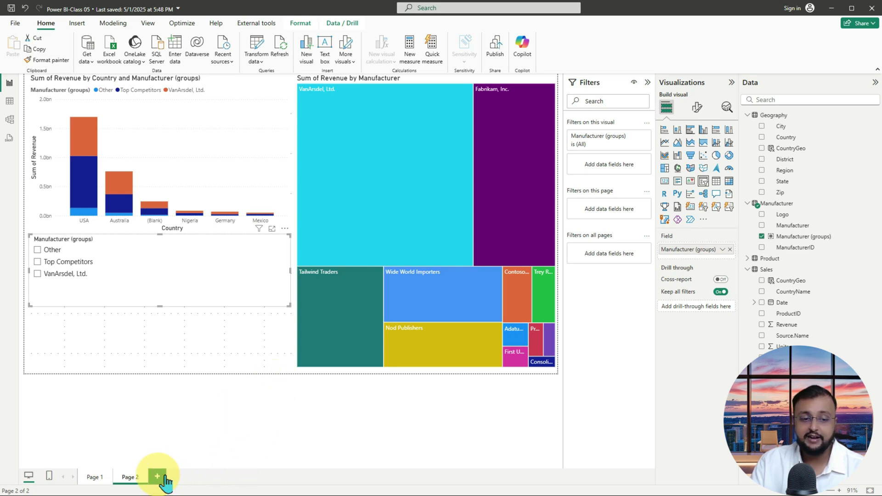
- Add a new report page and insert a treemap visual, enlarging it and moving it inward on the canvas
{"action": "left_click", "coordinate": [158, 477]}
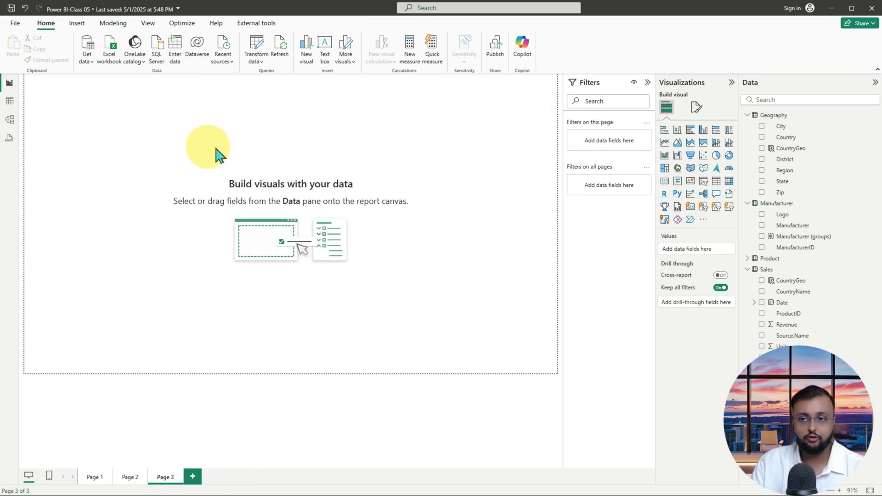
{"action": "left_click", "coordinate": [665, 169]}
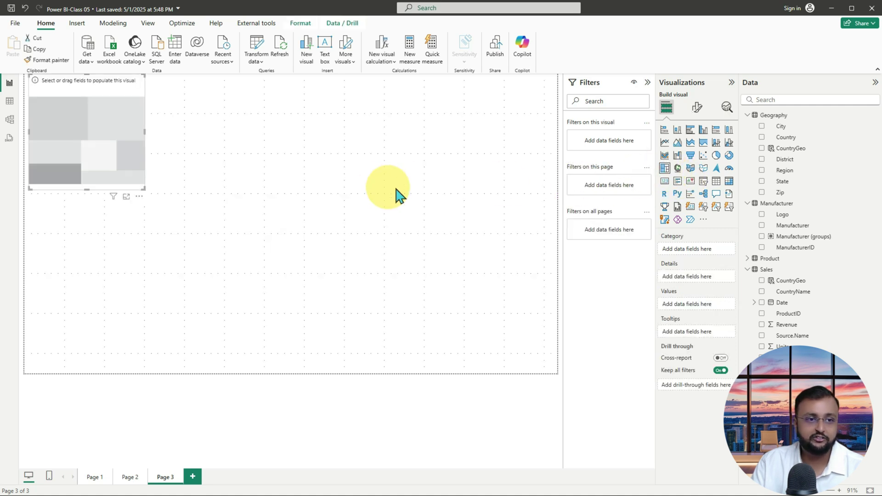
{"action": "left_click_drag", "start_coordinate": [144, 188], "coordinate": [243, 281]}
{"action": "left_click_drag", "start_coordinate": [142, 198], "coordinate": [181, 220]}
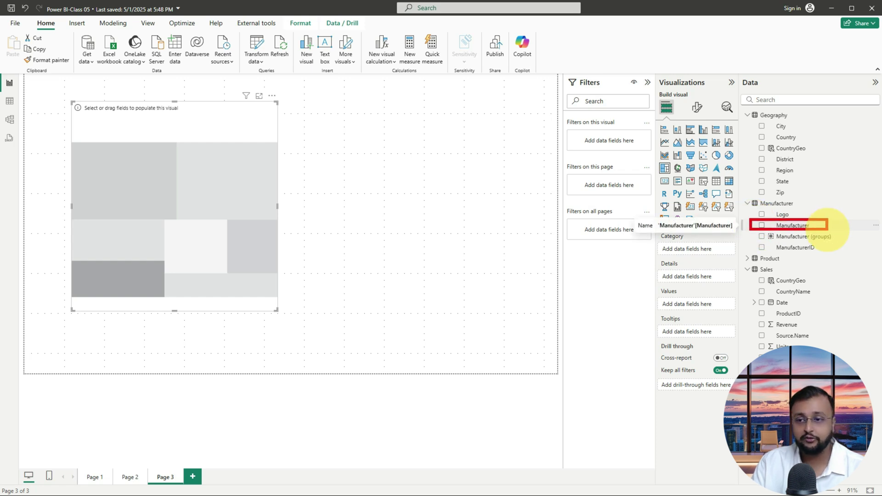
- Fill the treemap with Manufacturer as category and Revenue as values, and enlarge it in the upper-left area of the page
{"action": "left_click", "coordinate": [772, 227]}
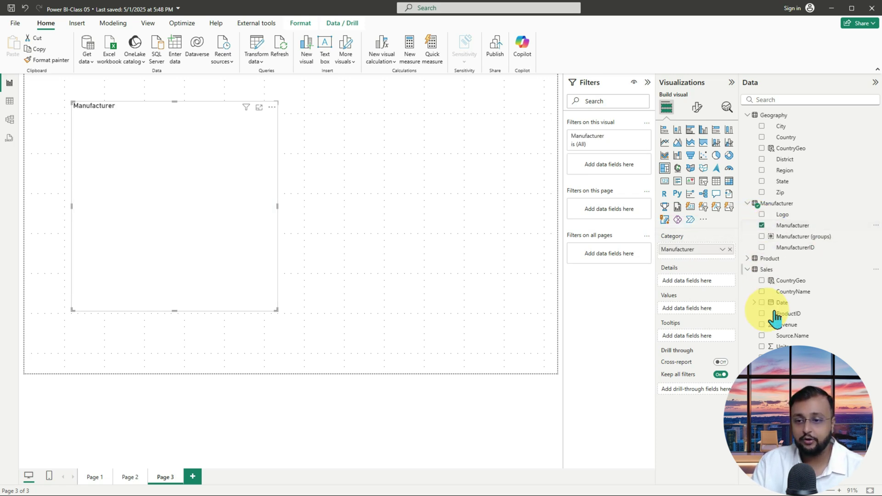
{"action": "left_click_drag", "start_coordinate": [712, 283], "coordinate": [711, 309]}
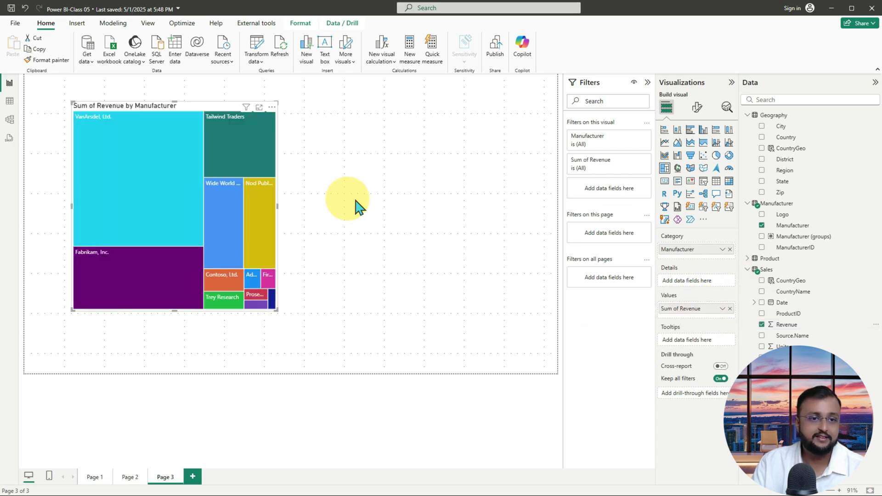
{"action": "left_click_drag", "start_coordinate": [221, 213], "coordinate": [184, 198]}
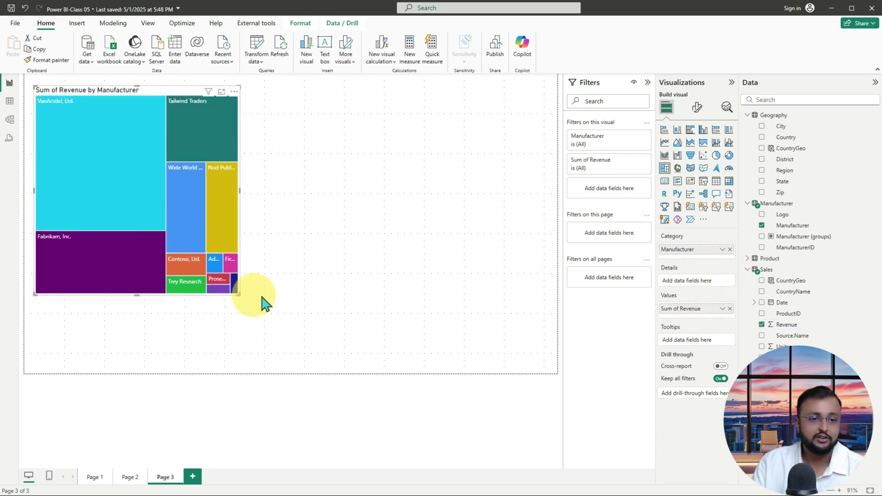
{"action": "left_click_drag", "start_coordinate": [240, 289], "coordinate": [271, 328]}
{"action": "mouse_move", "coordinate": [177, 213]}
{"action": "left_mouse_down"}
{"action": "mouse_move", "coordinate": [221, 236]}
{"action": "mouse_move", "coordinate": [173, 213]}
{"action": "left_mouse_up"}
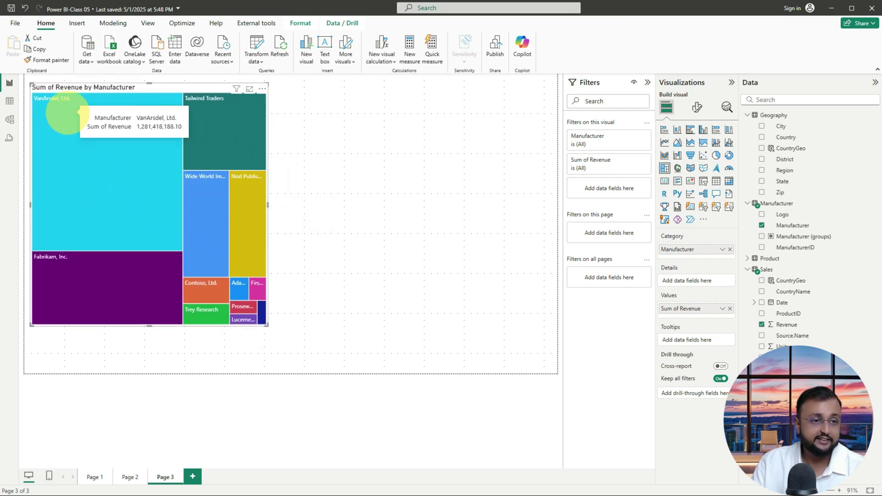
{"action": "mouse_move", "coordinate": [26, 90]}
{"action": "left_mouse_down"}
{"action": "mouse_move", "coordinate": [205, 230]}
{"action": "mouse_move", "coordinate": [262, 325]}
{"action": "mouse_move", "coordinate": [273, 324]}
{"action": "left_mouse_up"}
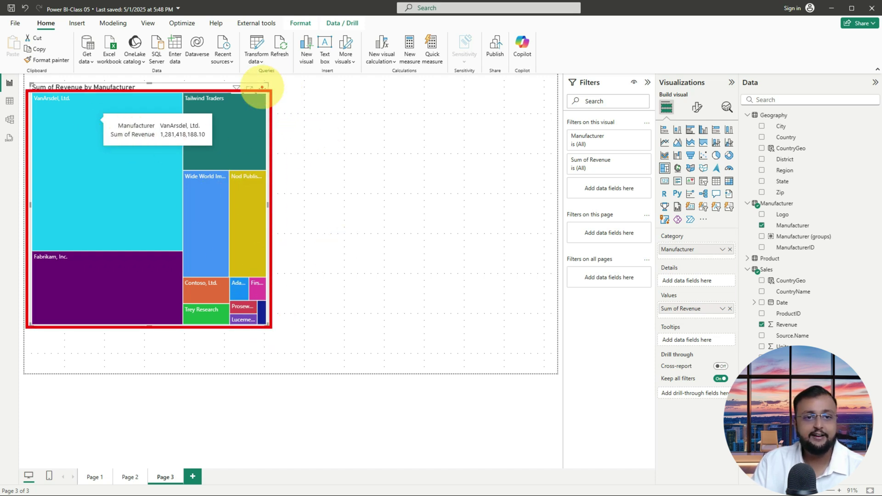
{"action": "mouse_move", "coordinate": [278, 78]}
{"action": "left_mouse_down"}
{"action": "mouse_move", "coordinate": [302, 123]}
{"action": "mouse_move", "coordinate": [309, 314]}
{"action": "mouse_move", "coordinate": [281, 328]}
{"action": "left_mouse_up"}
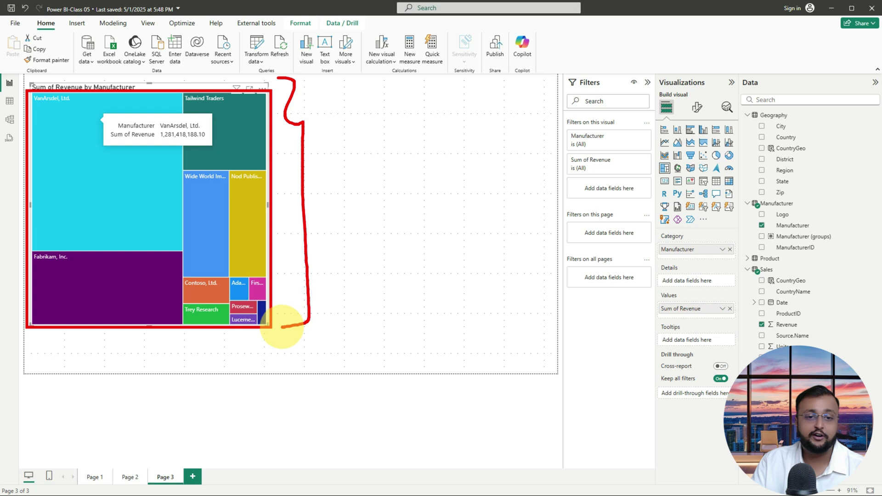
{"action": "mouse_move", "coordinate": [317, 170]}
{"action": "left_mouse_down"}
{"action": "mouse_move", "coordinate": [364, 169]}
{"action": "mouse_move", "coordinate": [326, 180]}
{"action": "left_mouse_up"}
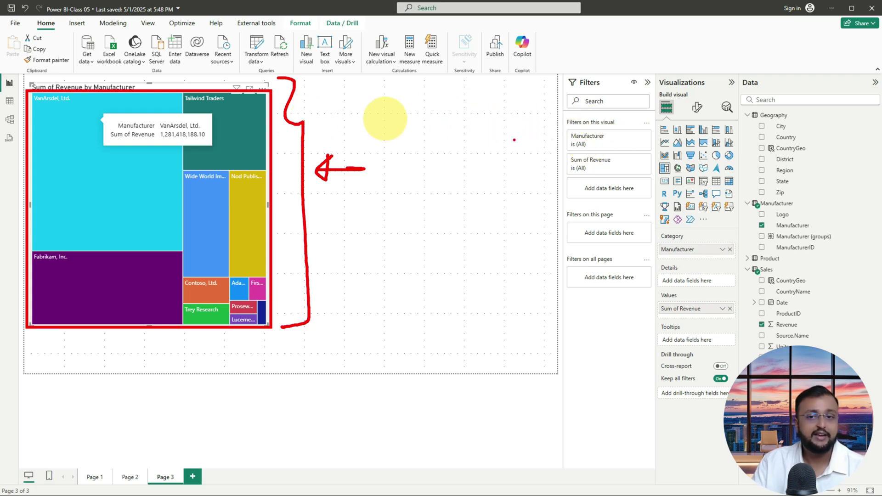
{"action": "mouse_move", "coordinate": [559, 62]}
{"action": "left_mouse_down"}
{"action": "mouse_move", "coordinate": [630, 461]}
{"action": "mouse_move", "coordinate": [654, 480]}
{"action": "left_mouse_up"}
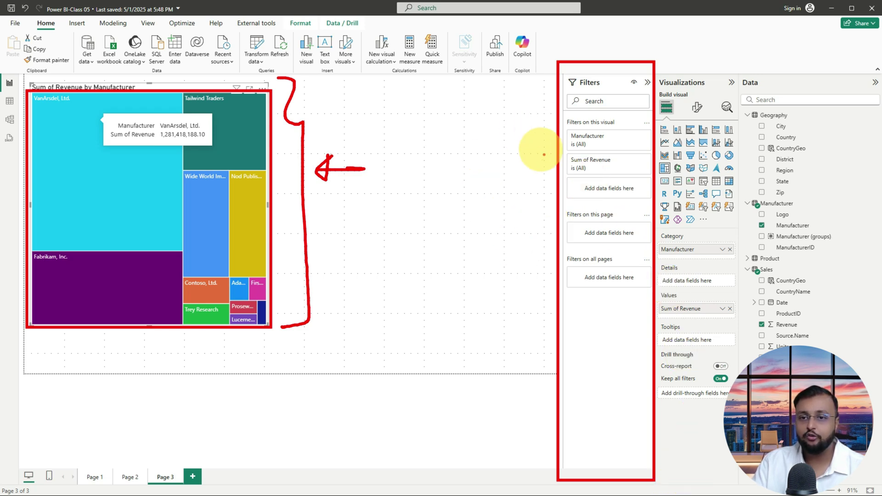
{"action": "mouse_move", "coordinate": [545, 117]}
{"action": "left_mouse_down"}
{"action": "mouse_move", "coordinate": [521, 148]}
{"action": "mouse_move", "coordinate": [540, 206]}
{"action": "left_mouse_up"}
{"action": "mouse_move", "coordinate": [481, 123]}
{"action": "left_mouse_down"}
{"action": "mouse_move", "coordinate": [511, 116]}
{"action": "mouse_move", "coordinate": [516, 138]}
{"action": "left_mouse_up"}
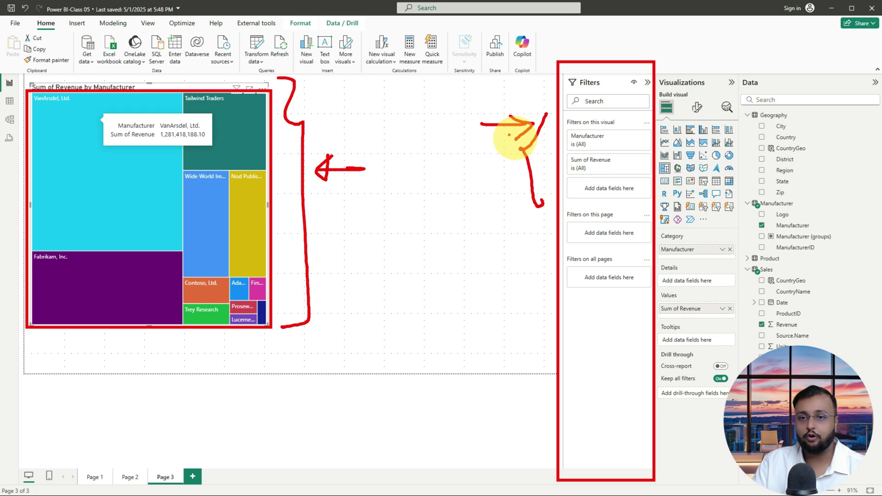
{"action": "mouse_move", "coordinate": [568, 131]}
{"action": "left_mouse_down"}
{"action": "mouse_move", "coordinate": [602, 108]}
{"action": "mouse_move", "coordinate": [568, 133]}
{"action": "left_mouse_up"}
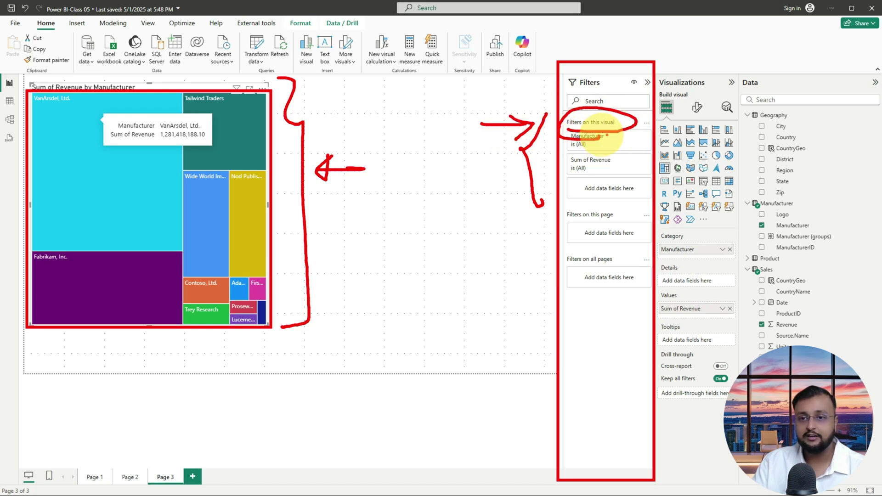
{"action": "left_click_drag", "start_coordinate": [644, 118], "coordinate": [698, 118]}
{"action": "left_click_drag", "start_coordinate": [679, 110], "coordinate": [680, 133]}
{"action": "mouse_move", "coordinate": [726, 105]}
{"action": "left_mouse_down"}
{"action": "mouse_move", "coordinate": [723, 124]}
{"action": "mouse_move", "coordinate": [731, 97]}
{"action": "mouse_move", "coordinate": [723, 134]}
{"action": "mouse_move", "coordinate": [733, 98]}
{"action": "left_mouse_up"}
{"action": "left_click_drag", "start_coordinate": [560, 204], "coordinate": [655, 203]}
{"action": "mouse_move", "coordinate": [559, 244]}
{"action": "left_mouse_down"}
{"action": "mouse_move", "coordinate": [655, 244]}
{"action": "mouse_move", "coordinate": [715, 218]}
{"action": "mouse_move", "coordinate": [708, 226]}
{"action": "left_mouse_up"}
{"action": "mouse_move", "coordinate": [740, 196]}
{"action": "left_mouse_down"}
{"action": "mouse_move", "coordinate": [744, 220]}
{"action": "mouse_move", "coordinate": [762, 219]}
{"action": "mouse_move", "coordinate": [731, 200]}
{"action": "mouse_move", "coordinate": [765, 226]}
{"action": "mouse_move", "coordinate": [754, 189]}
{"action": "left_mouse_up"}
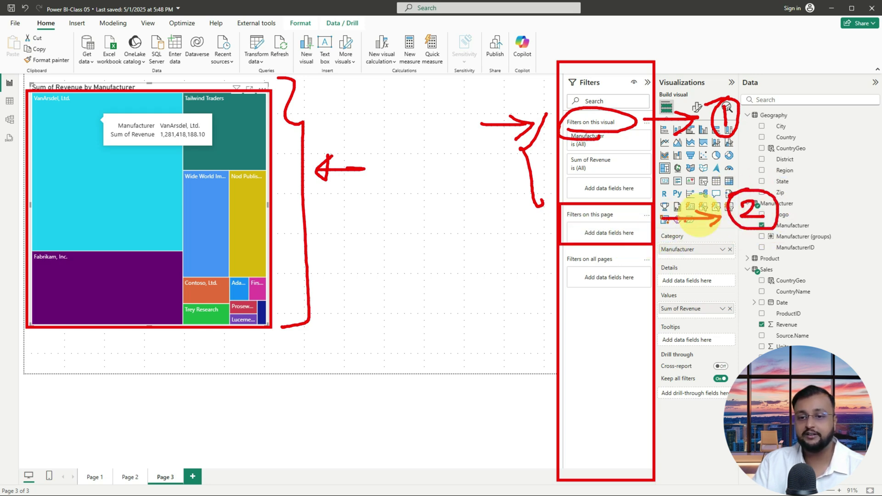
{"action": "left_click_drag", "start_coordinate": [563, 252], "coordinate": [649, 310]}
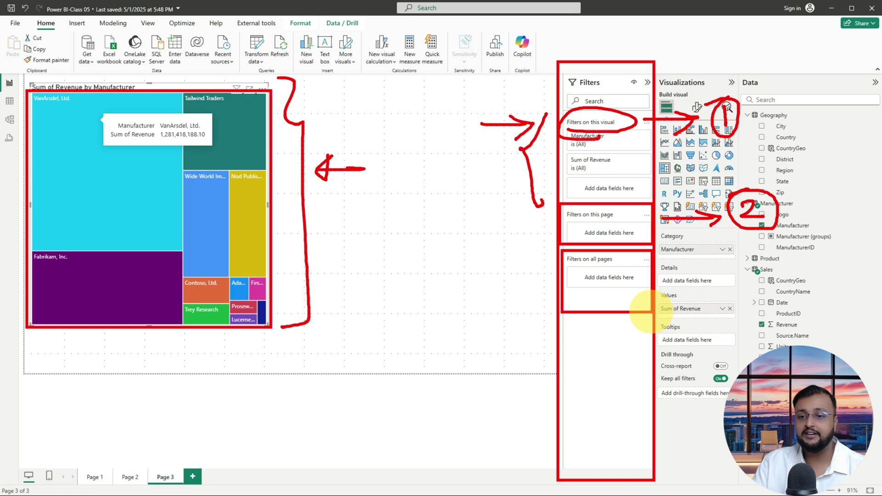
{"action": "mouse_move", "coordinate": [658, 276]}
{"action": "left_mouse_down"}
{"action": "mouse_move", "coordinate": [717, 271]}
{"action": "mouse_move", "coordinate": [700, 290]}
{"action": "left_mouse_up"}
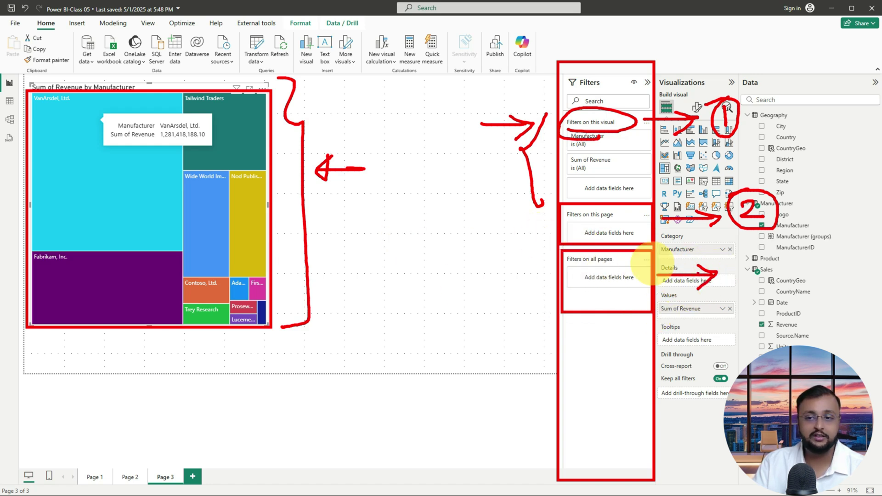
{"action": "mouse_move", "coordinate": [740, 266]}
{"action": "left_mouse_down"}
{"action": "mouse_move", "coordinate": [749, 275]}
{"action": "mouse_move", "coordinate": [737, 287]}
{"action": "mouse_move", "coordinate": [793, 299]}
{"action": "mouse_move", "coordinate": [745, 278]}
{"action": "left_mouse_up"}
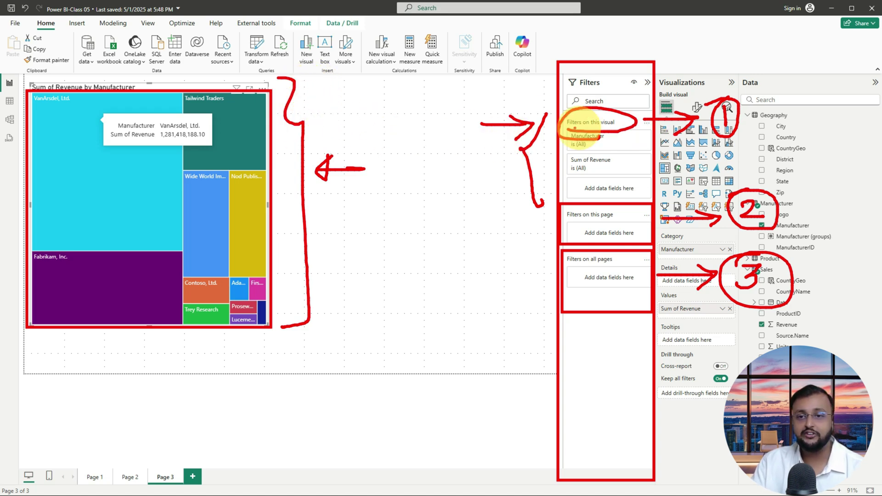
{"action": "key", "text": "Escape"}
{"action": "mouse_move", "coordinate": [25, 76]}
{"action": "left_mouse_down"}
{"action": "mouse_move", "coordinate": [138, 221]}
{"action": "mouse_move", "coordinate": [278, 331]}
{"action": "left_mouse_up"}
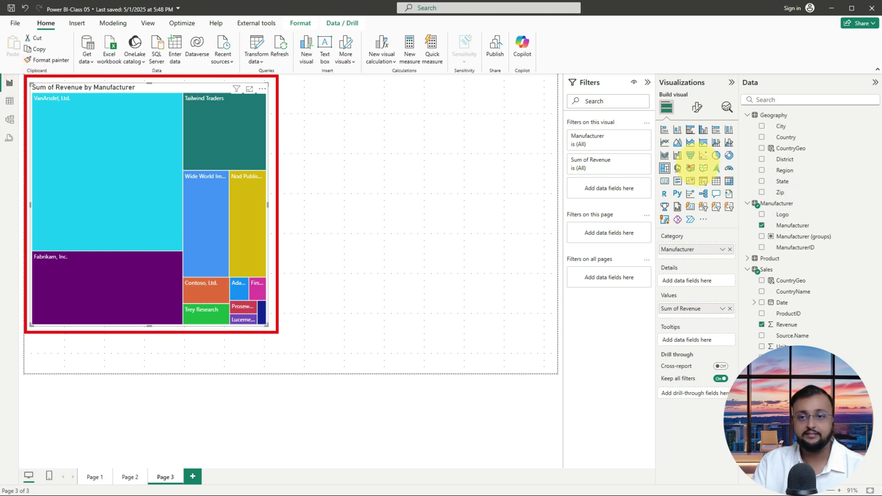
{"action": "mouse_move", "coordinate": [565, 115]}
{"action": "left_mouse_down"}
{"action": "mouse_move", "coordinate": [628, 197]}
{"action": "mouse_move", "coordinate": [656, 201]}
{"action": "mouse_move", "coordinate": [689, 312]}
{"action": "mouse_move", "coordinate": [740, 327]}
{"action": "left_mouse_up"}
{"action": "mouse_move", "coordinate": [700, 222]}
{"action": "left_mouse_down"}
{"action": "mouse_move", "coordinate": [704, 180]}
{"action": "mouse_move", "coordinate": [663, 158]}
{"action": "mouse_move", "coordinate": [667, 174]}
{"action": "mouse_move", "coordinate": [658, 159]}
{"action": "left_mouse_up"}
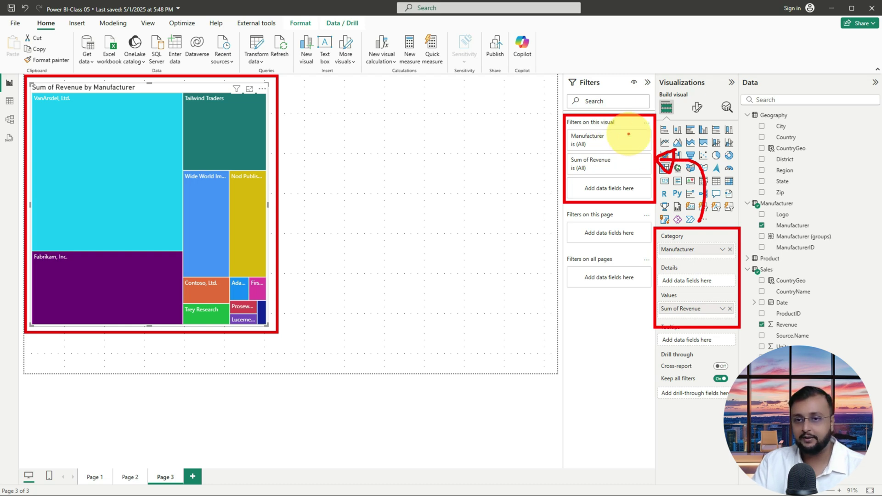
{"action": "left_click_drag", "start_coordinate": [631, 147], "coordinate": [633, 183]}
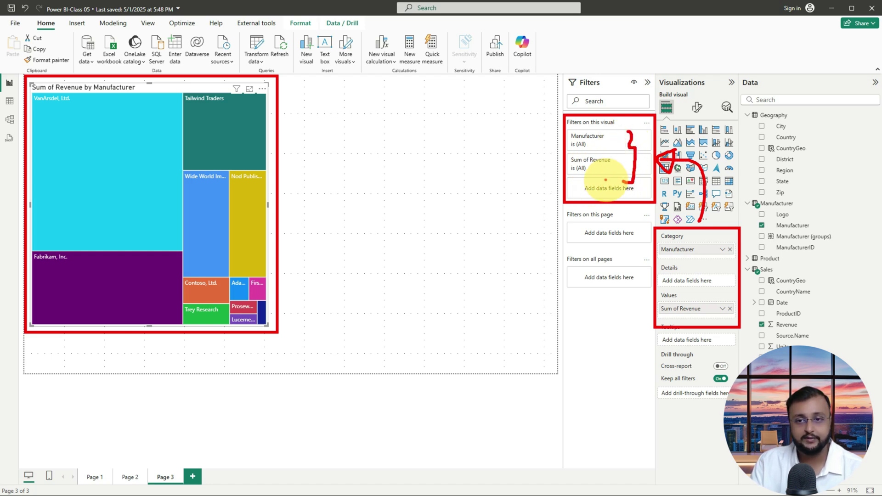
{"action": "key", "text": "Escape"}
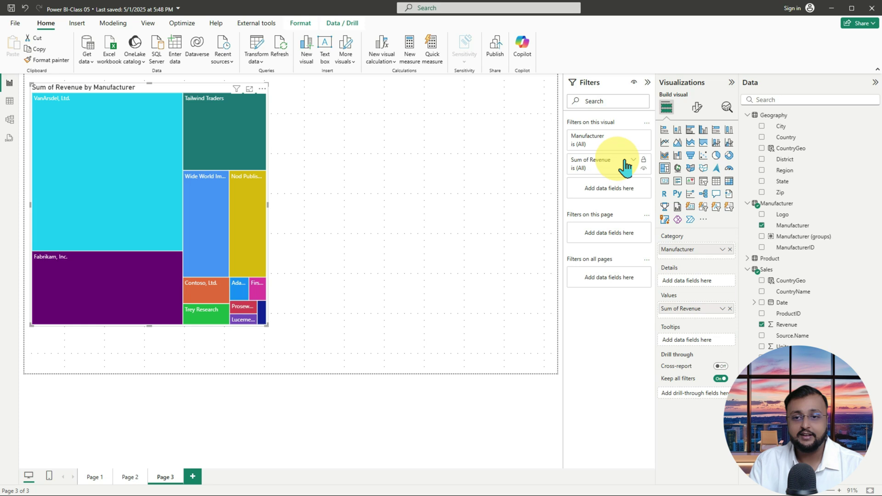
- Expand the treemap's visual-level filter settings for Sum of Revenue and Manufacturer
{"action": "left_click", "coordinate": [629, 162]}
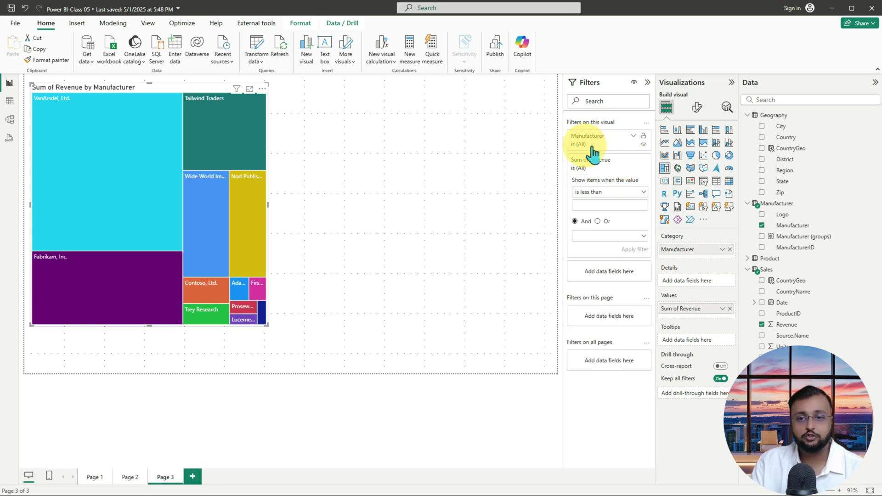
{"action": "left_click", "coordinate": [628, 139]}
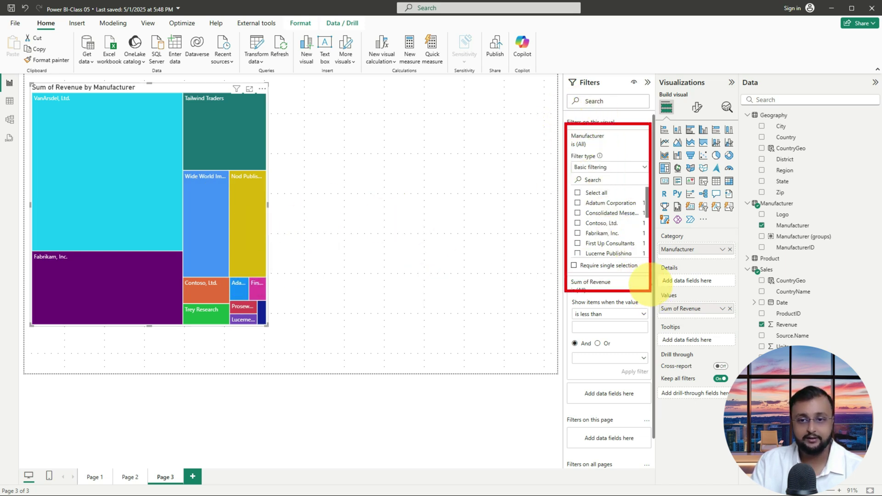
{"action": "left_click_drag", "start_coordinate": [575, 172], "coordinate": [653, 174]}
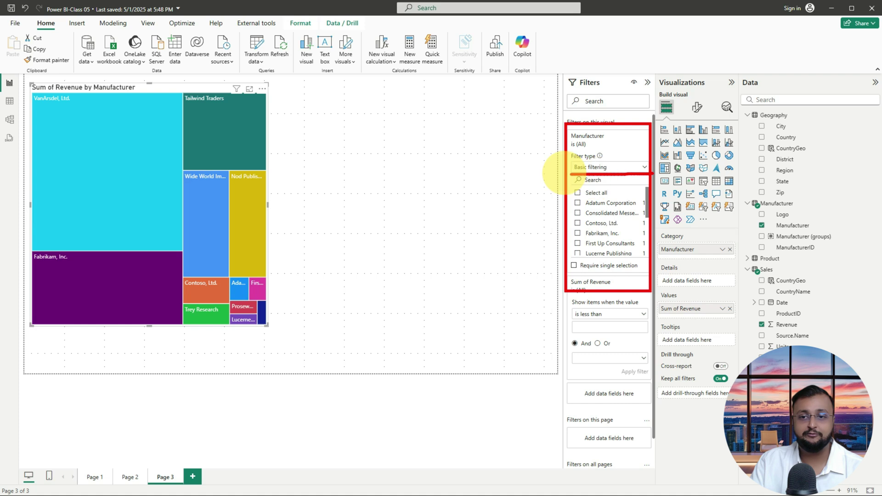
{"action": "mouse_move", "coordinate": [524, 200]}
{"action": "left_mouse_down"}
{"action": "mouse_move", "coordinate": [546, 177]}
{"action": "mouse_move", "coordinate": [535, 171]}
{"action": "mouse_move", "coordinate": [548, 190]}
{"action": "left_mouse_up"}
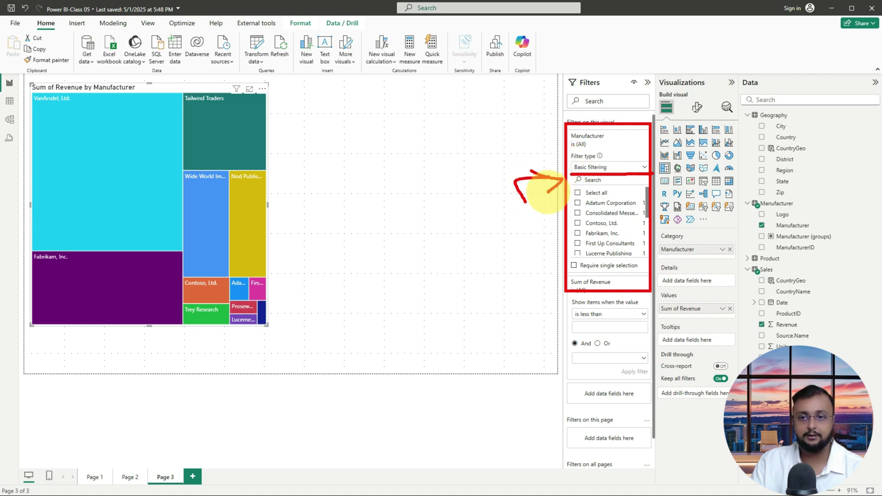
{"action": "key", "text": "Escape"}
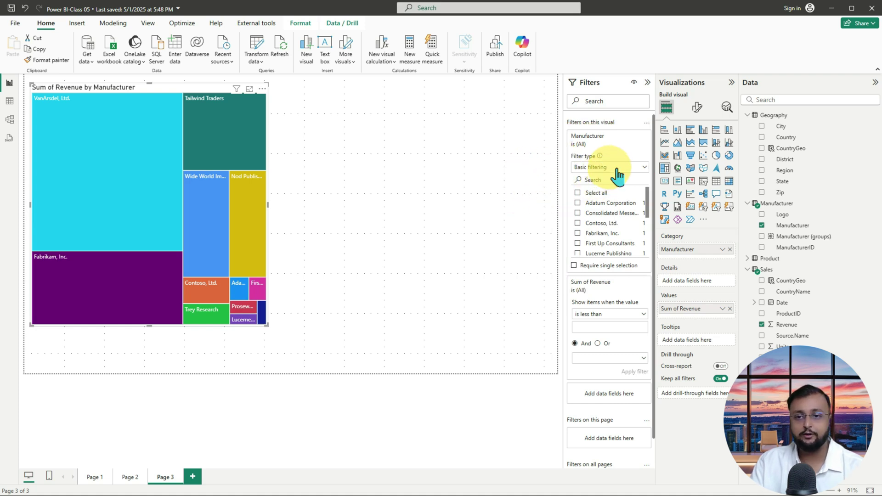
- Apply a Top N filter on Manufacturer that shows the top 5 items by Sum of Revenue
{"action": "left_click", "coordinate": [615, 168]}
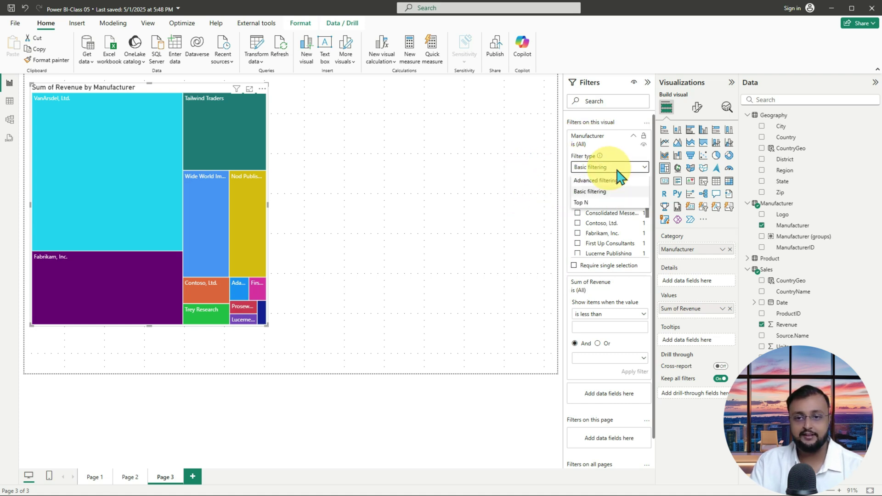
{"action": "left_click", "coordinate": [616, 202]}
{"action": "left_click", "coordinate": [641, 191]}
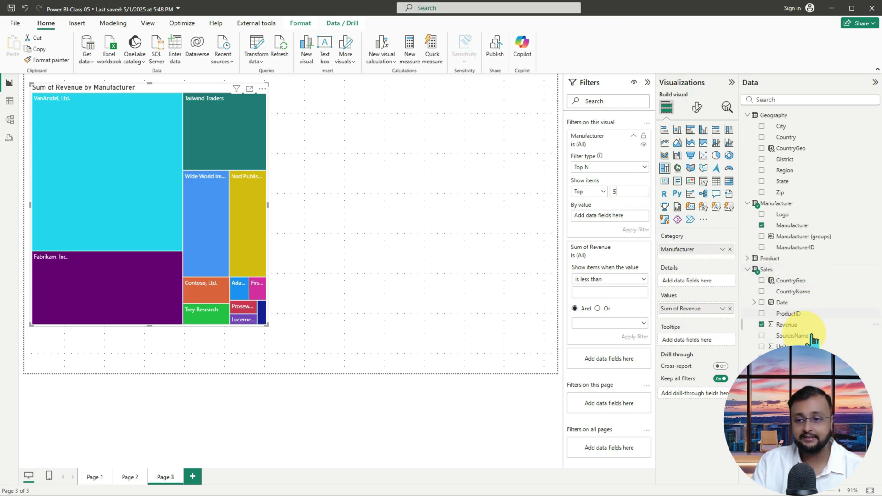
{"action": "left_click_drag", "start_coordinate": [809, 332], "coordinate": [616, 218]}
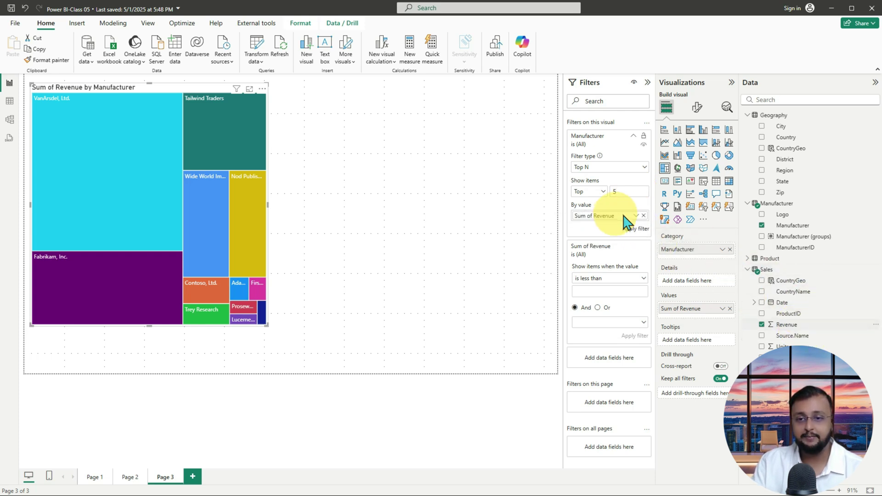
{"action": "left_click", "coordinate": [645, 234]}
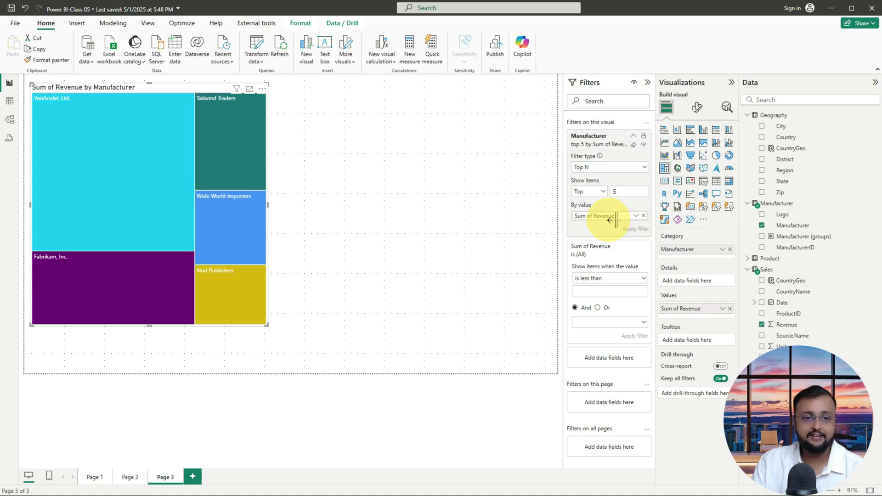
{"action": "left_click_drag", "start_coordinate": [27, 78], "coordinate": [280, 343]}
{"action": "mouse_move", "coordinate": [566, 130]}
{"action": "left_mouse_down"}
{"action": "mouse_move", "coordinate": [607, 163]}
{"action": "mouse_move", "coordinate": [653, 239]}
{"action": "left_mouse_up"}
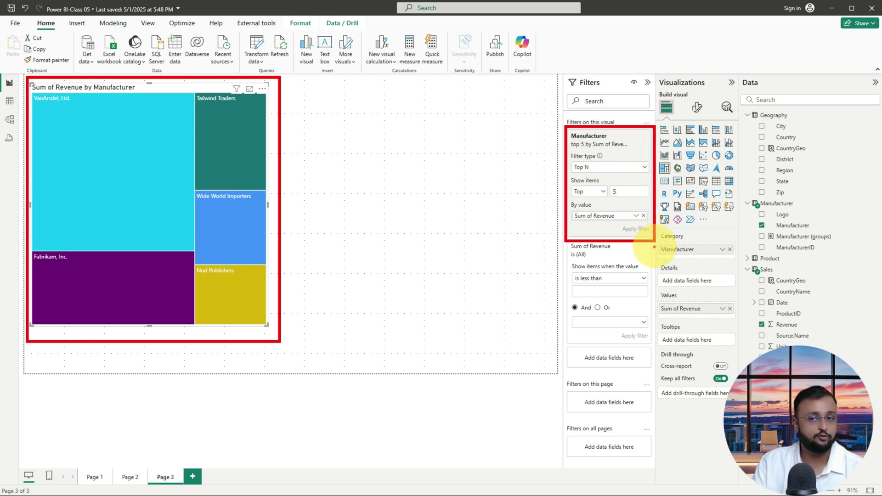
{"action": "key", "text": "Escape"}
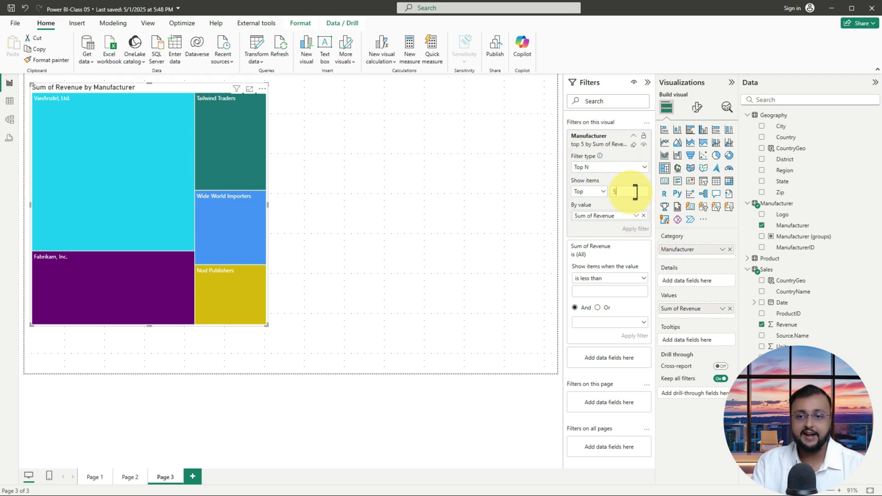
- Set the Manufacturer Top N filter to the top 10 items, and collapse the Manufacturer and Sum of Revenue filter cards
{"action": "key", "text": "Return"}
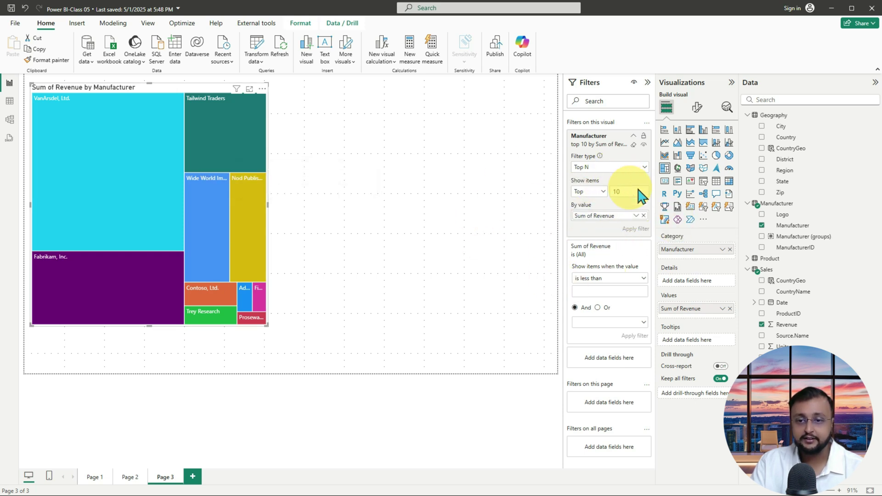
{"action": "left_click", "coordinate": [641, 137]}
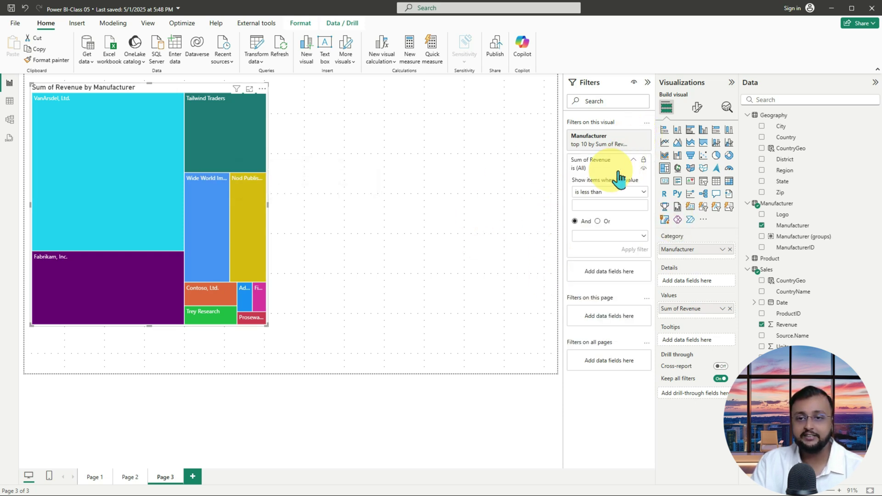
{"action": "left_click", "coordinate": [638, 160]}
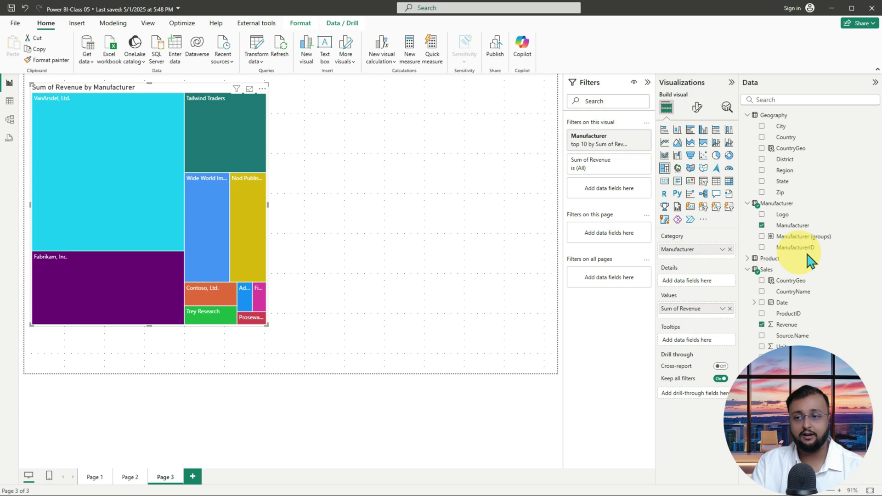
- Add Manufacturer (groups) as a visual-level filter on the treemap and include Top Competitors and VanArsdel, Ltd
{"action": "left_click_drag", "start_coordinate": [790, 236], "coordinate": [624, 193]}
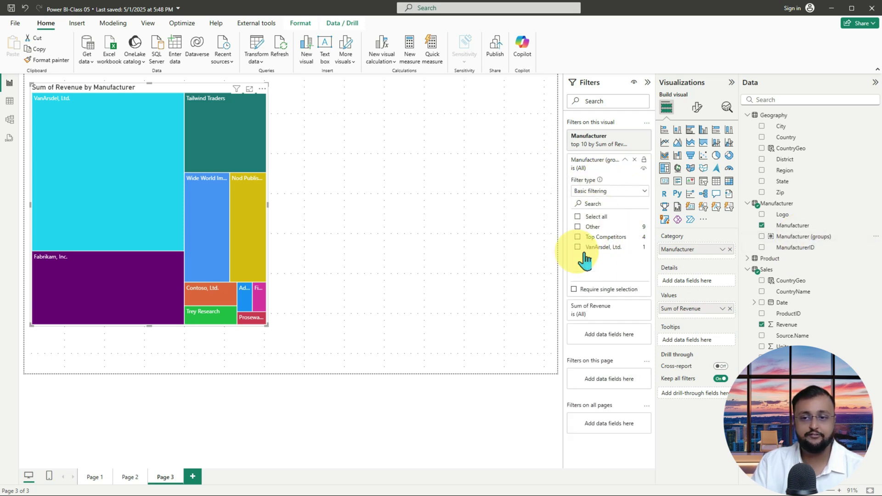
{"action": "left_click", "coordinate": [587, 237]}
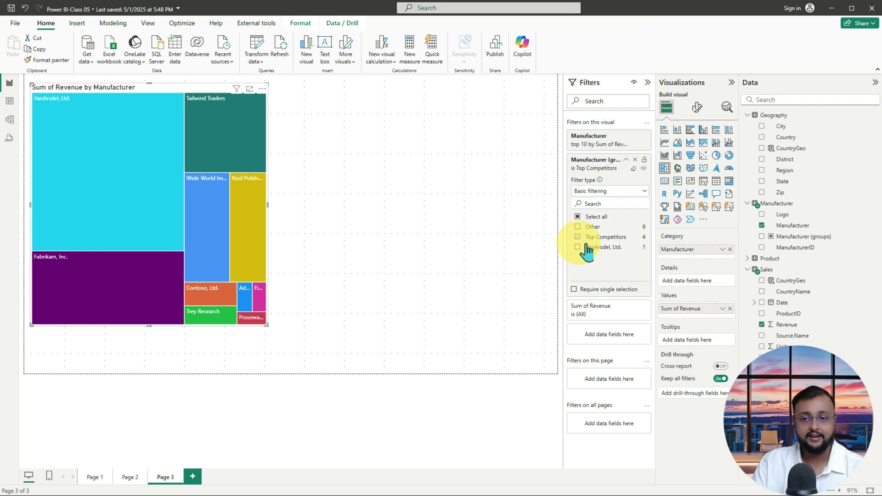
{"action": "left_click", "coordinate": [586, 249]}
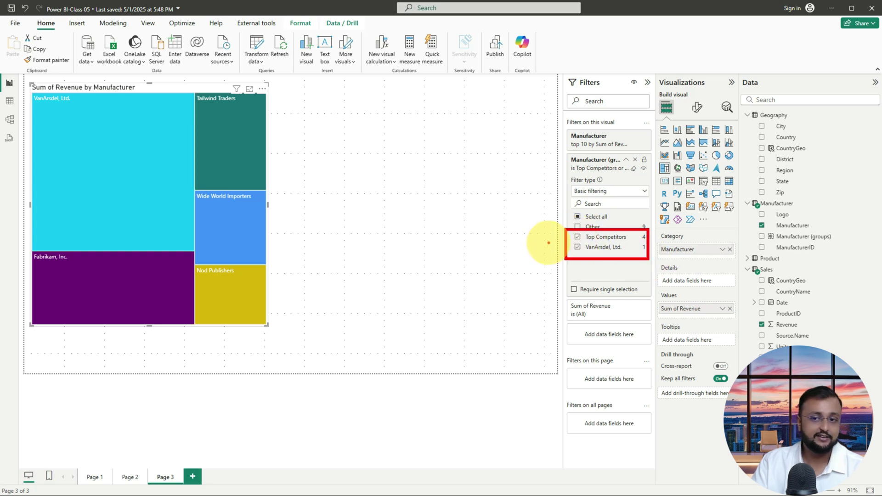
{"action": "mouse_move", "coordinate": [547, 237]}
{"action": "left_mouse_down"}
{"action": "mouse_move", "coordinate": [559, 240]}
{"action": "mouse_move", "coordinate": [558, 259]}
{"action": "left_mouse_up"}
{"action": "left_click_drag", "start_coordinate": [555, 148], "coordinate": [574, 147]}
{"action": "left_click_drag", "start_coordinate": [547, 177], "coordinate": [571, 174]}
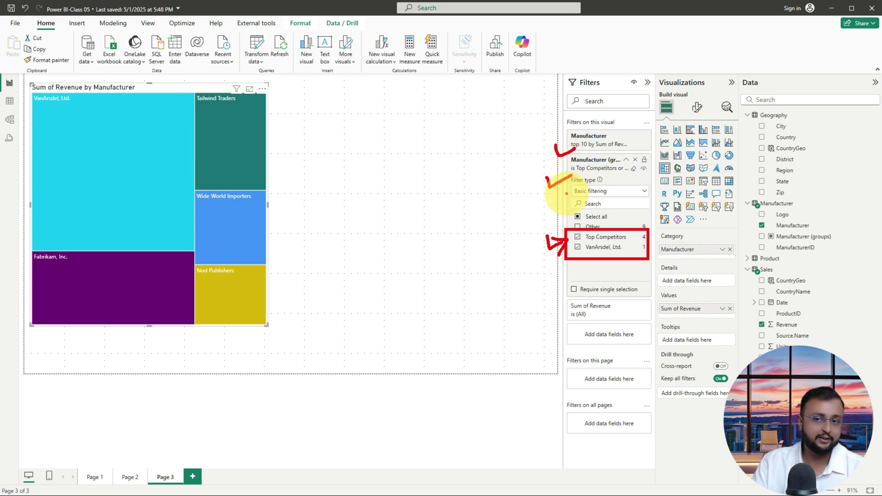
{"action": "key", "text": "Escape"}
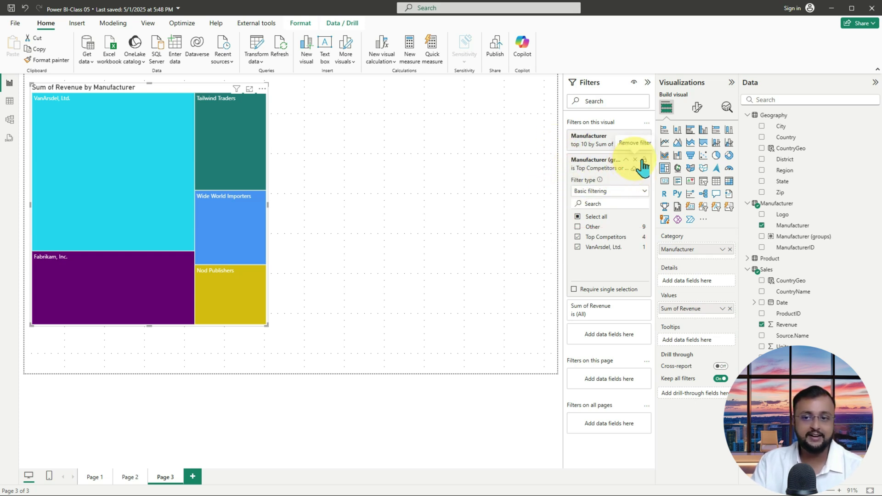
- Remove the Manufacturer (groups) filter from the treemap's visual-level filters
{"action": "left_click", "coordinate": [642, 160]}
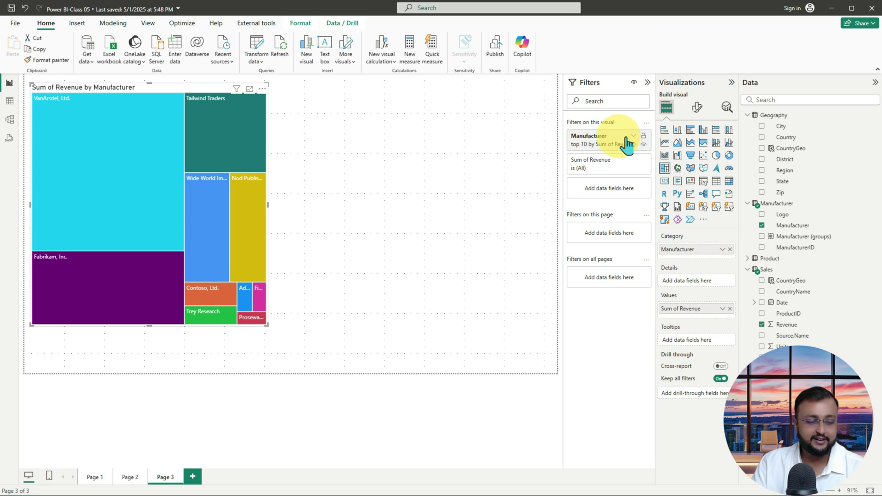
{"action": "left_click_drag", "start_coordinate": [563, 119], "coordinate": [655, 162]}
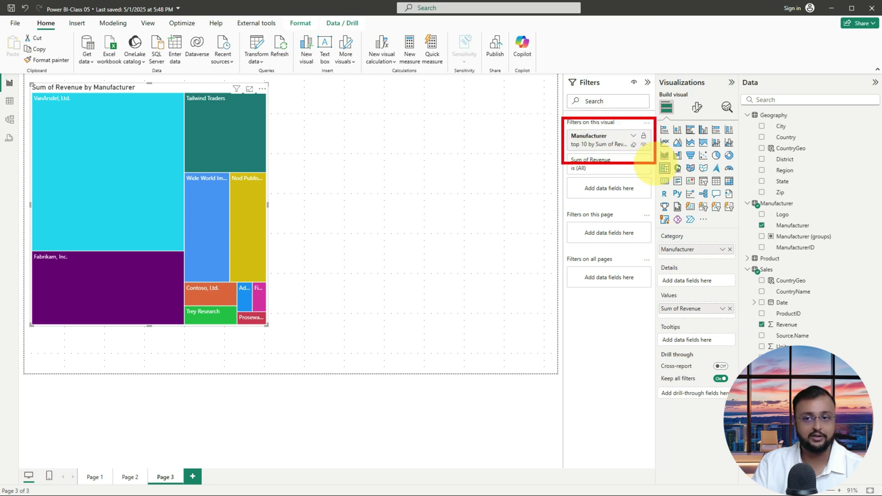
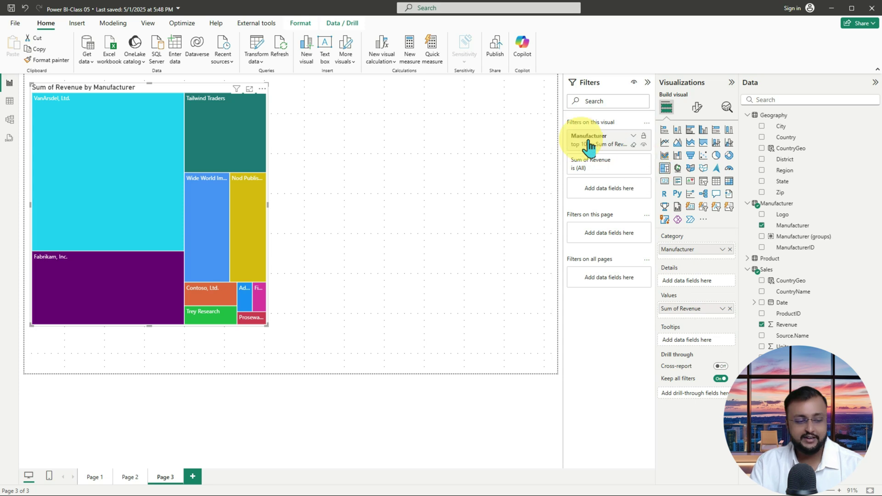
{"action": "mouse_move", "coordinate": [554, 62]}
{"action": "left_mouse_down"}
{"action": "mouse_move", "coordinate": [618, 372]}
{"action": "mouse_move", "coordinate": [657, 485]}
{"action": "left_mouse_up"}
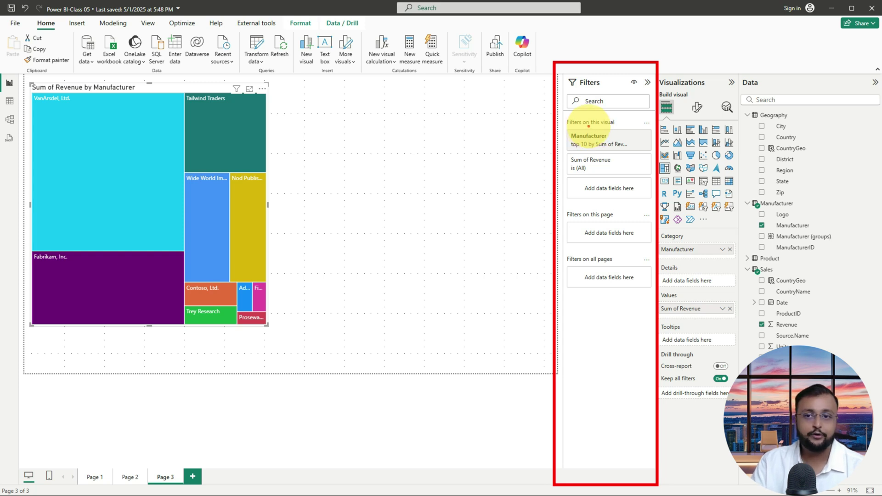
{"action": "mouse_move", "coordinate": [514, 140]}
{"action": "left_mouse_down"}
{"action": "mouse_move", "coordinate": [516, 148]}
{"action": "mouse_move", "coordinate": [528, 138]}
{"action": "mouse_move", "coordinate": [545, 173]}
{"action": "left_mouse_up"}
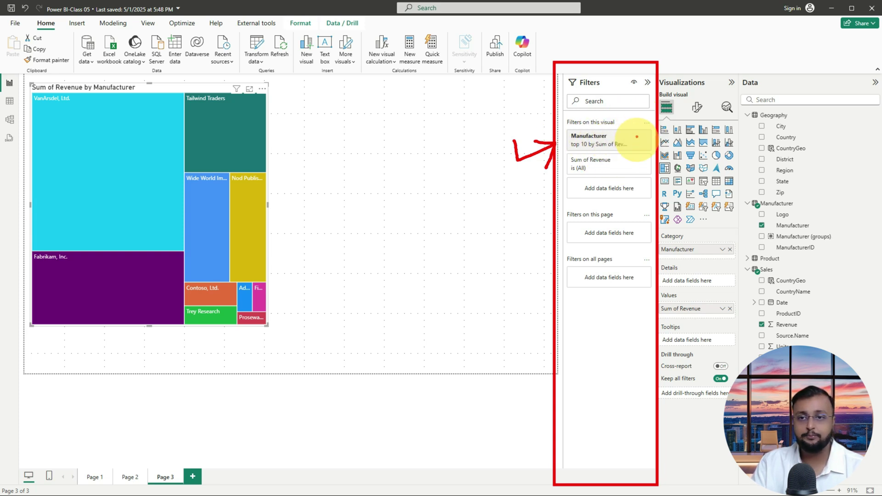
{"action": "mouse_move", "coordinate": [630, 83]}
{"action": "left_mouse_down"}
{"action": "mouse_move", "coordinate": [644, 87]}
{"action": "mouse_move", "coordinate": [618, 72]}
{"action": "mouse_move", "coordinate": [609, 94]}
{"action": "left_mouse_up"}
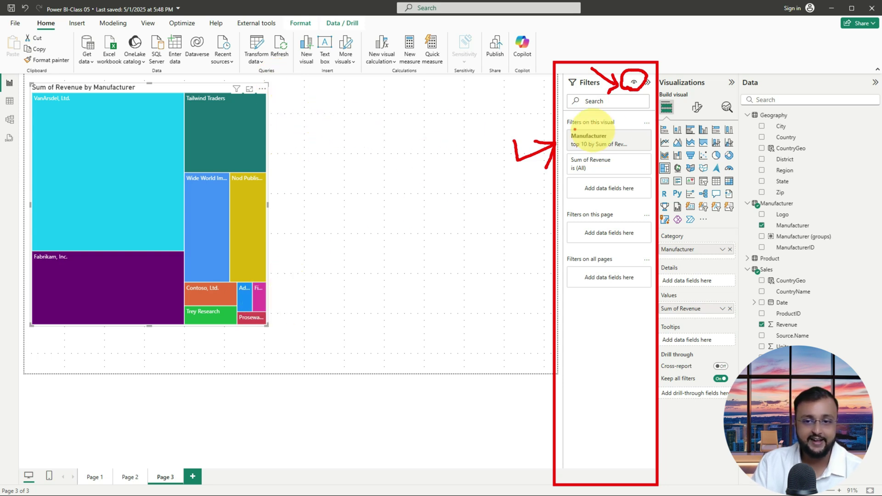
{"action": "mouse_move", "coordinate": [564, 149]}
{"action": "left_mouse_down"}
{"action": "mouse_move", "coordinate": [650, 143]}
{"action": "mouse_move", "coordinate": [604, 119]}
{"action": "mouse_move", "coordinate": [574, 140]}
{"action": "left_mouse_up"}
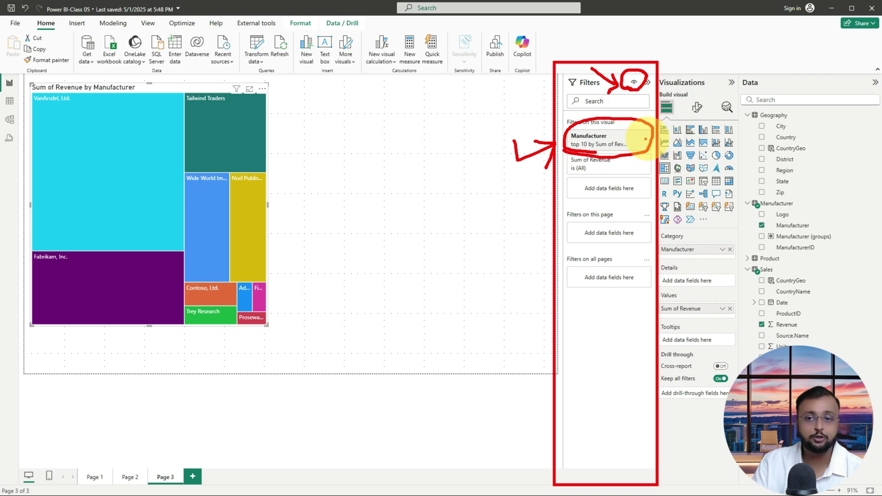
{"action": "key", "text": "Escape"}
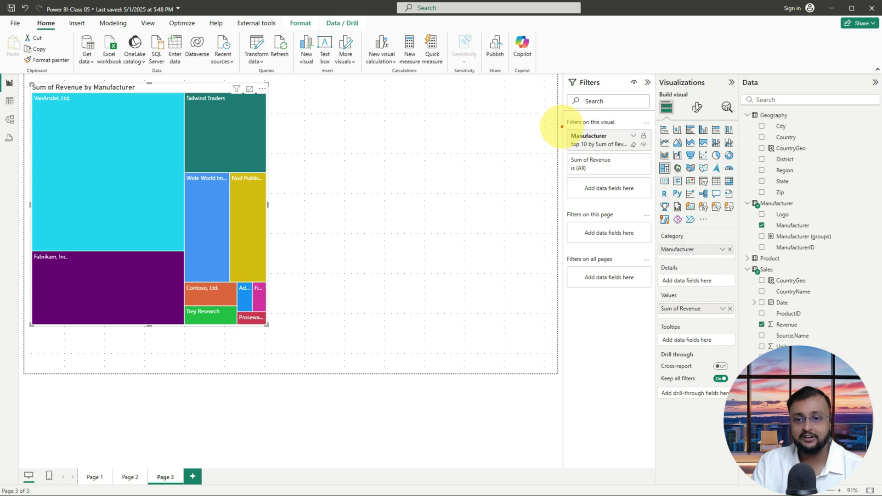
{"action": "mouse_move", "coordinate": [562, 126]}
{"action": "left_mouse_down"}
{"action": "mouse_move", "coordinate": [660, 155]}
{"action": "mouse_move", "coordinate": [638, 140]}
{"action": "left_mouse_up"}
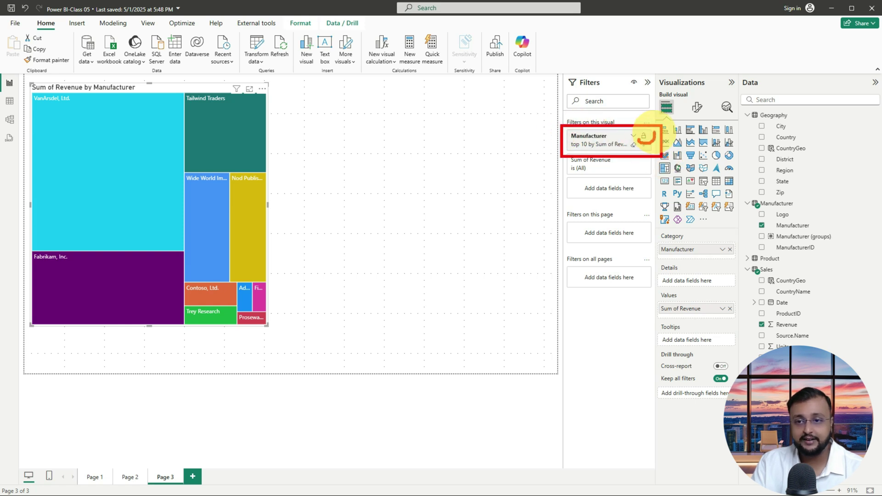
{"action": "key", "text": "Escape"}
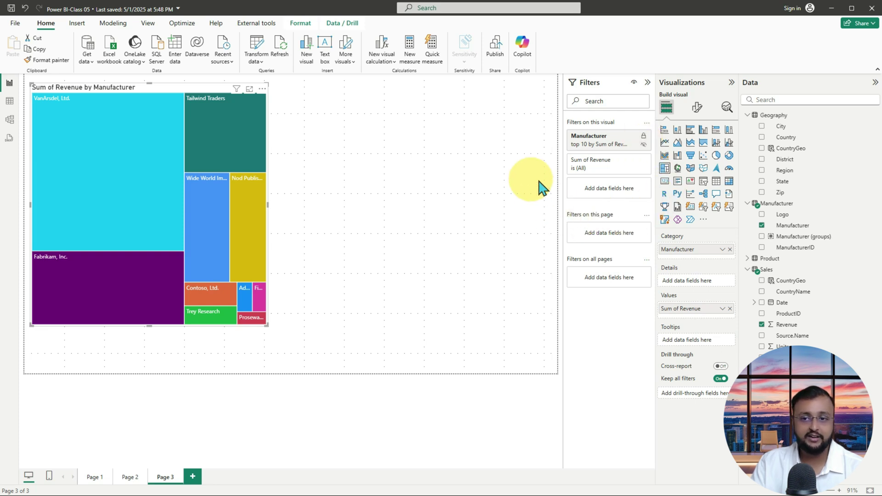
{"action": "left_click_drag", "start_coordinate": [562, 115], "coordinate": [661, 159]}
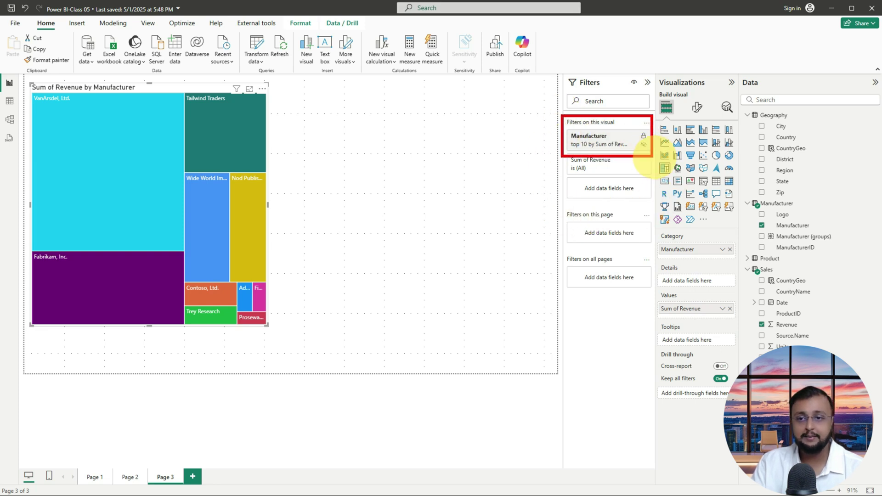
{"action": "mouse_move", "coordinate": [633, 127]}
{"action": "left_mouse_down"}
{"action": "mouse_move", "coordinate": [637, 155]}
{"action": "mouse_move", "coordinate": [647, 155]}
{"action": "left_mouse_up"}
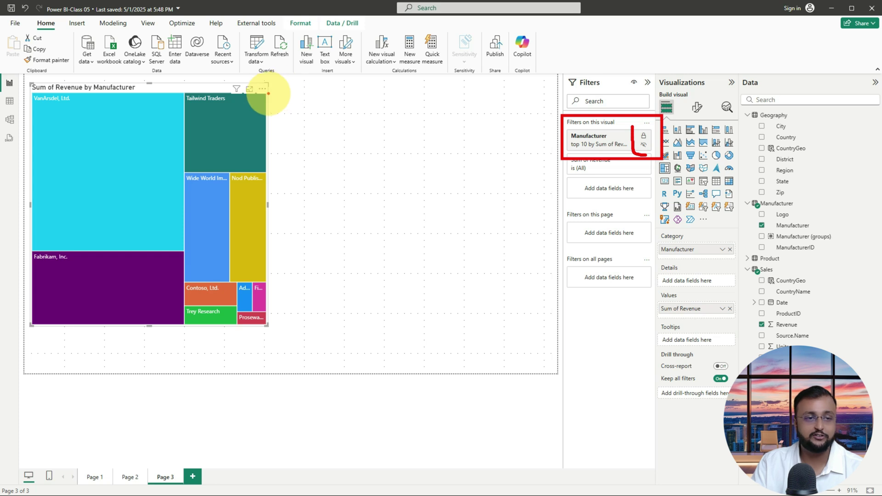
{"action": "mouse_move", "coordinate": [530, 132]}
{"action": "left_mouse_down"}
{"action": "mouse_move", "coordinate": [561, 134]}
{"action": "mouse_move", "coordinate": [550, 151]}
{"action": "left_mouse_up"}
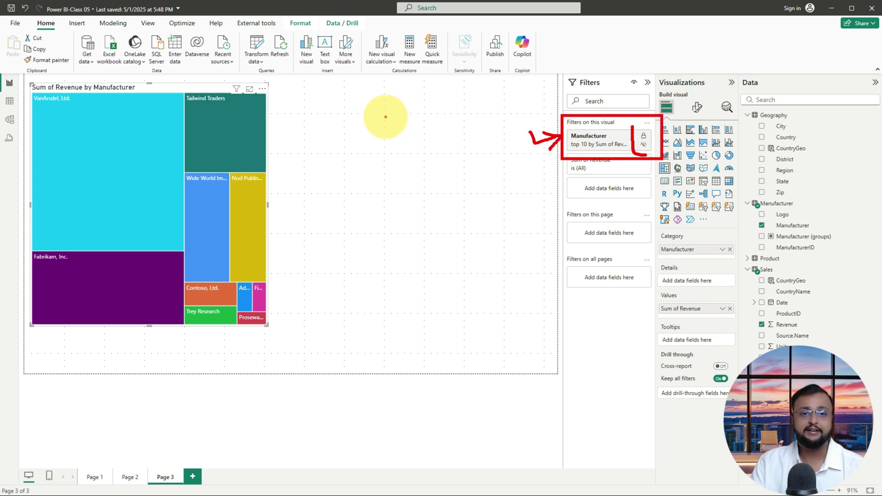
- Create a separate stacked bar chart with the Sales table's Date on the Y-axis and Sum of Revenue on the X-axis
{"action": "left_click", "coordinate": [393, 114]}
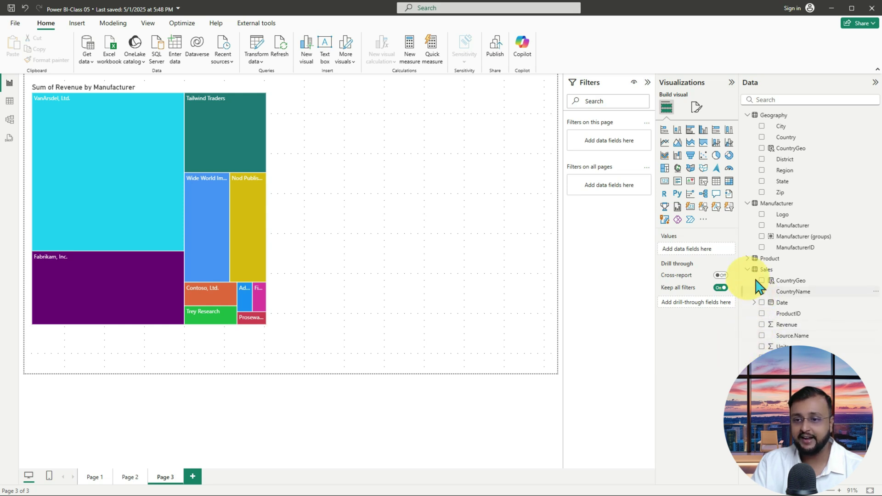
{"action": "left_click", "coordinate": [756, 261]}
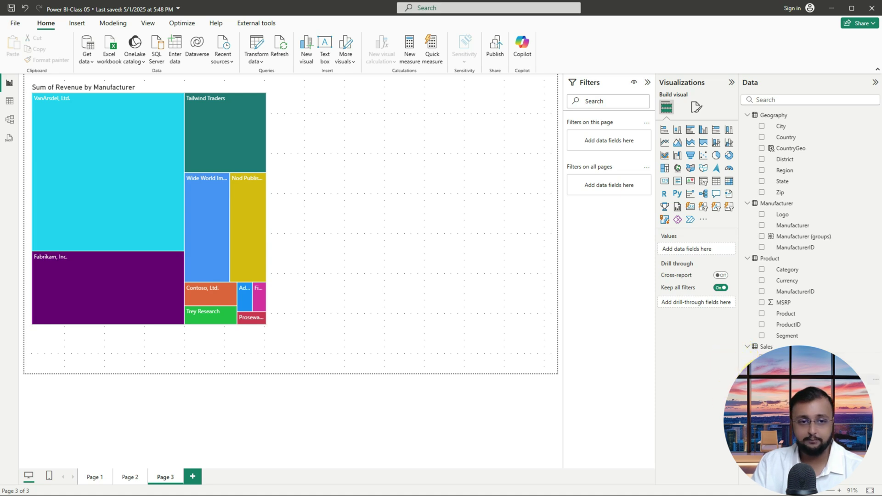
{"action": "left_click", "coordinate": [744, 362]}
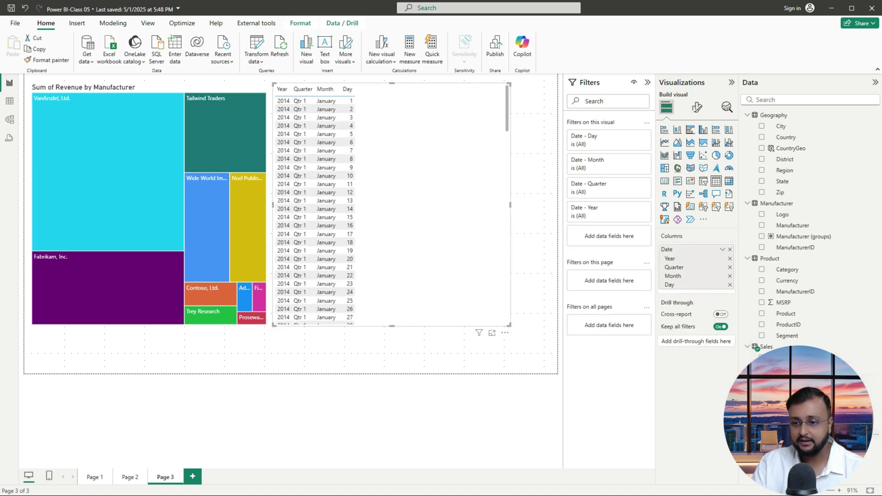
{"action": "left_click", "coordinate": [762, 390]}
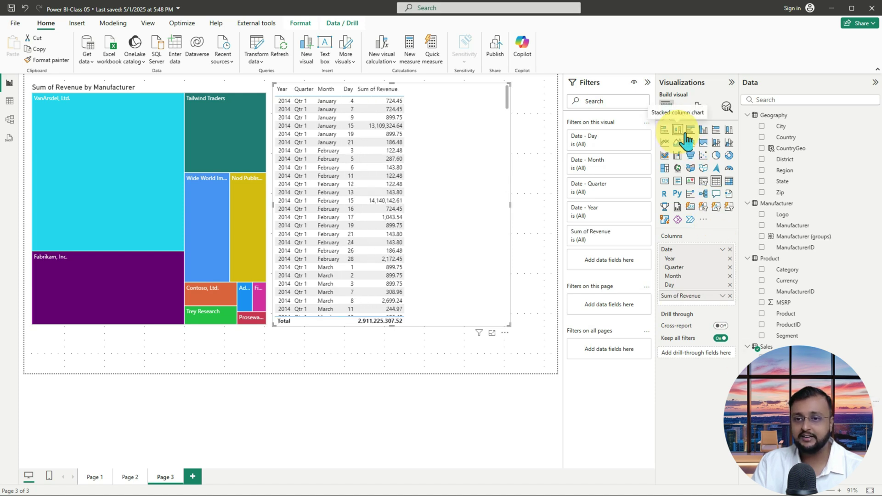
{"action": "left_click", "coordinate": [665, 129]}
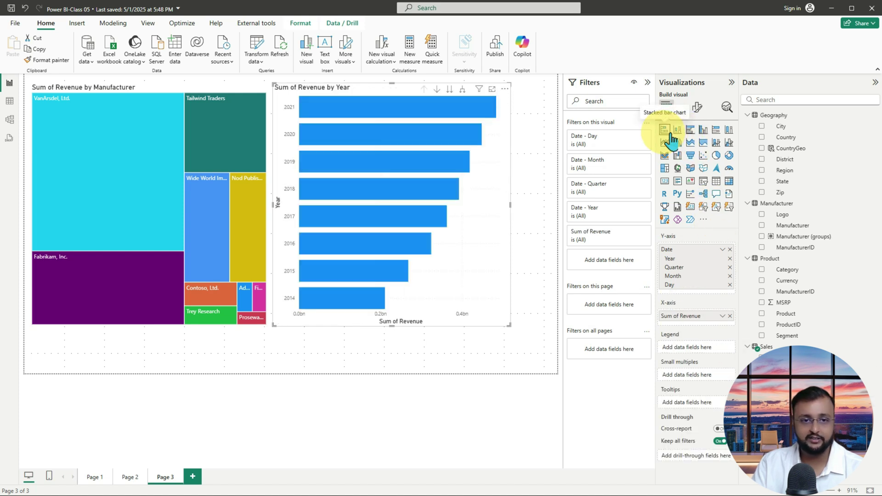
- Reduce the revenue-by-year bar chart's height, shift it away from the treemap, and widen it toward the page's outer edge
{"action": "left_click_drag", "start_coordinate": [401, 325], "coordinate": [415, 239]}
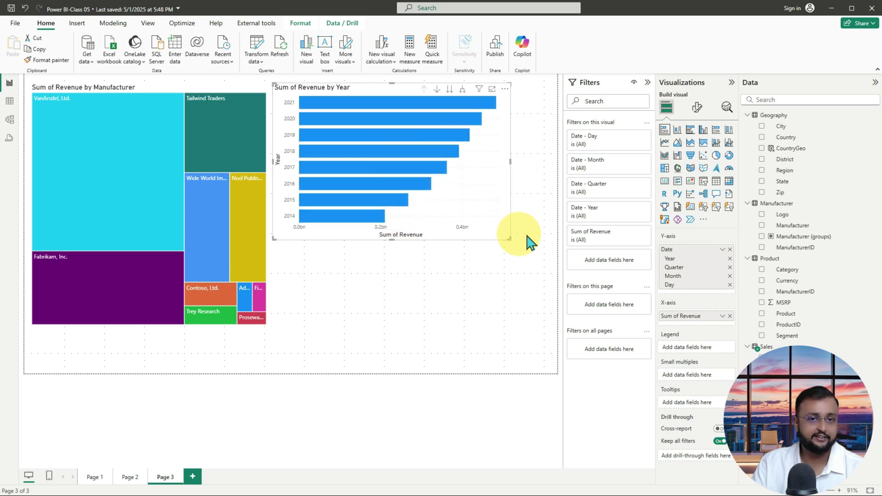
{"action": "left_click_drag", "start_coordinate": [489, 203], "coordinate": [507, 203]}
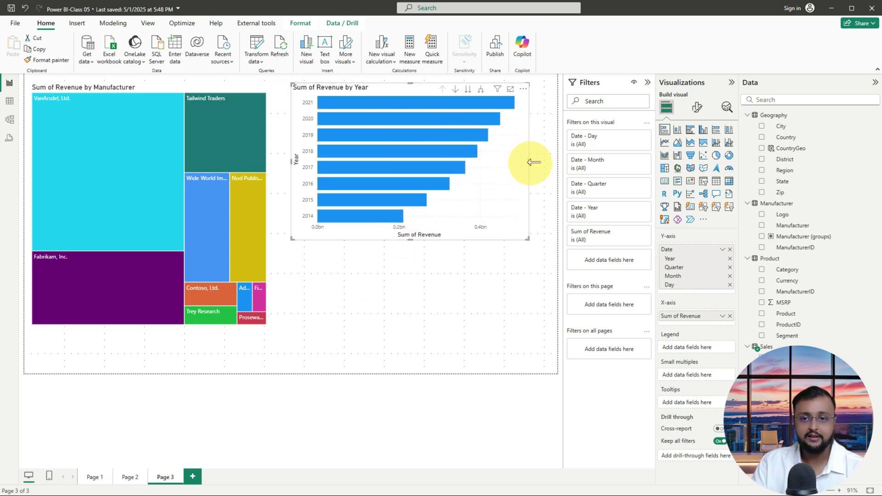
{"action": "left_click_drag", "start_coordinate": [529, 162], "coordinate": [549, 162]}
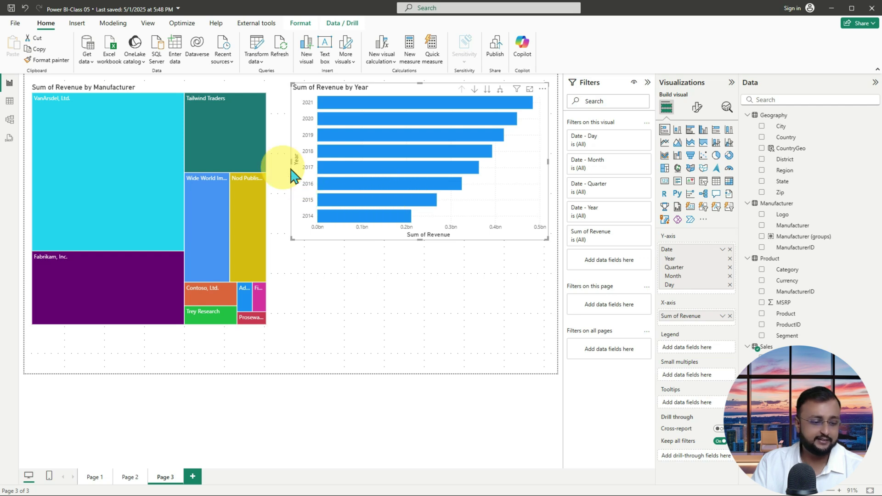
{"action": "left_click_drag", "start_coordinate": [277, 75], "coordinate": [558, 259]}
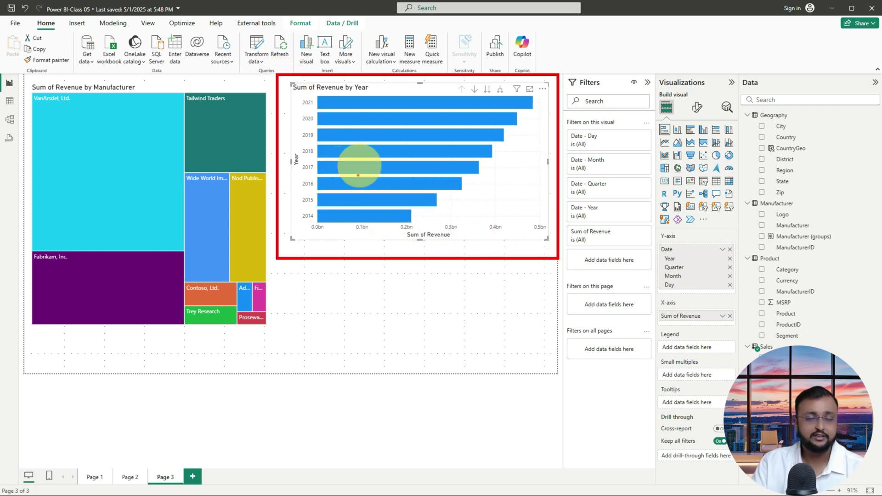
{"action": "mouse_move", "coordinate": [540, 108]}
{"action": "left_mouse_down"}
{"action": "mouse_move", "coordinate": [459, 209]}
{"action": "mouse_move", "coordinate": [468, 219]}
{"action": "mouse_move", "coordinate": [458, 228]}
{"action": "left_mouse_up"}
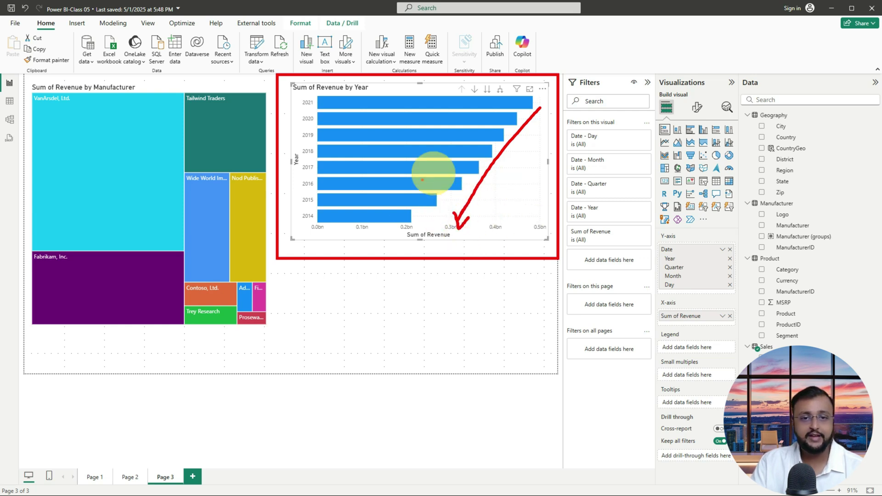
{"action": "key", "text": "Escape"}
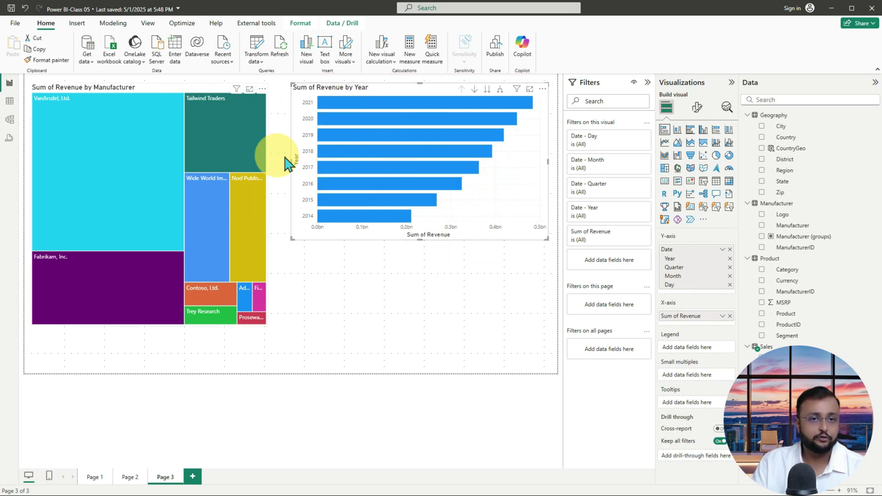
- Cross-highlight the treemap with the 2020 bar of the revenue-by-year chart, then clear the highlight and deselect the chart
{"action": "left_click", "coordinate": [336, 121]}
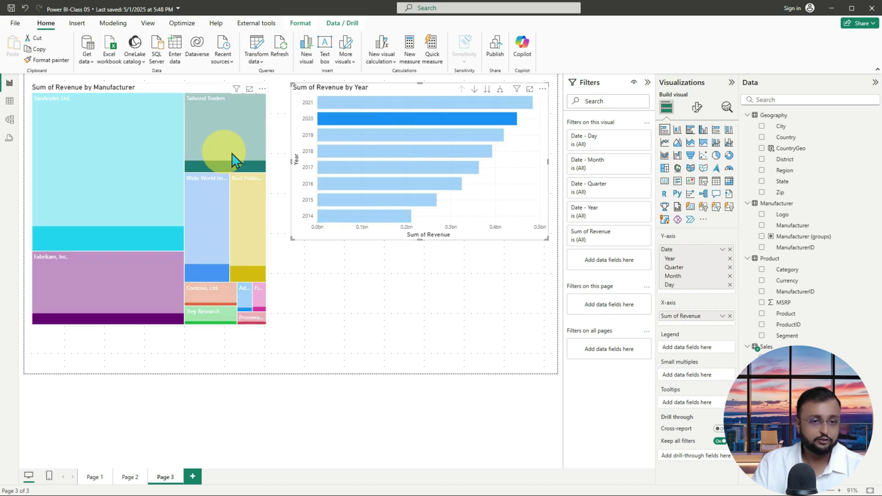
{"action": "mouse_move", "coordinate": [120, 200]}
{"action": "left_mouse_down"}
{"action": "mouse_move", "coordinate": [172, 251]}
{"action": "mouse_move", "coordinate": [69, 219]}
{"action": "left_mouse_up"}
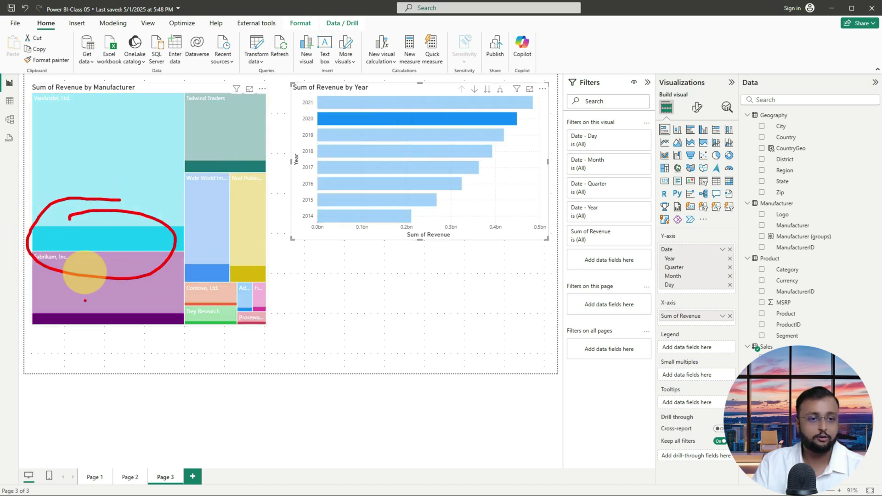
{"action": "mouse_move", "coordinate": [68, 313]}
{"action": "left_mouse_down"}
{"action": "mouse_move", "coordinate": [74, 335]}
{"action": "mouse_move", "coordinate": [131, 309]}
{"action": "left_mouse_up"}
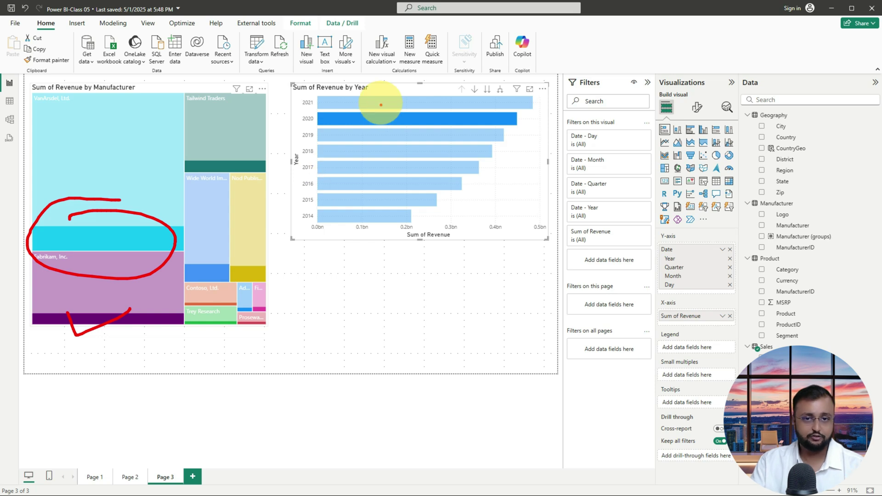
{"action": "left_click_drag", "start_coordinate": [276, 134], "coordinate": [305, 132]}
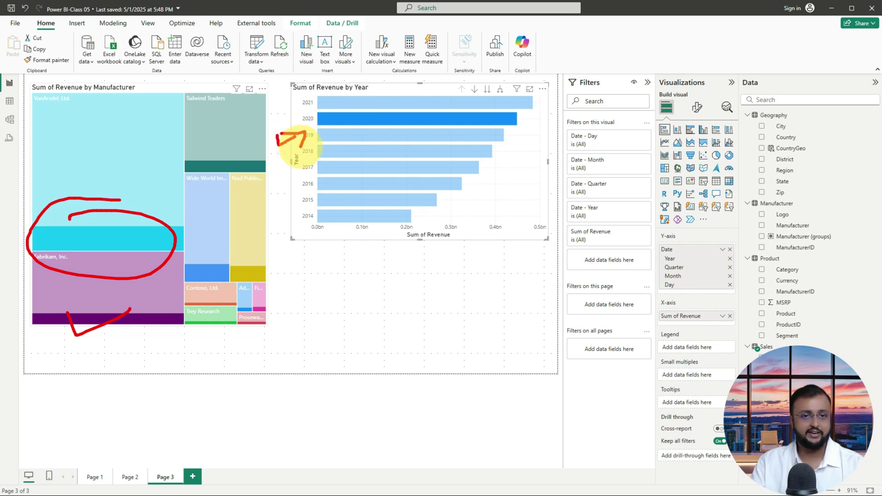
{"action": "left_click", "coordinate": [368, 120]}
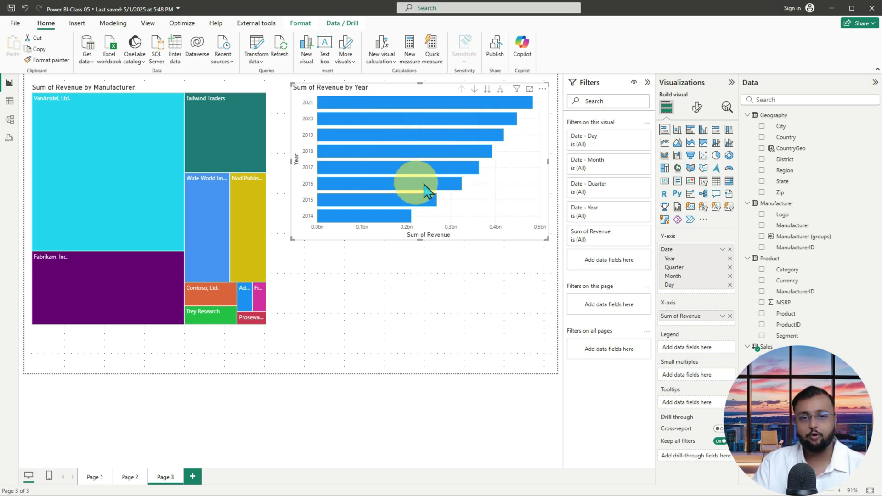
{"action": "left_click", "coordinate": [420, 294]}
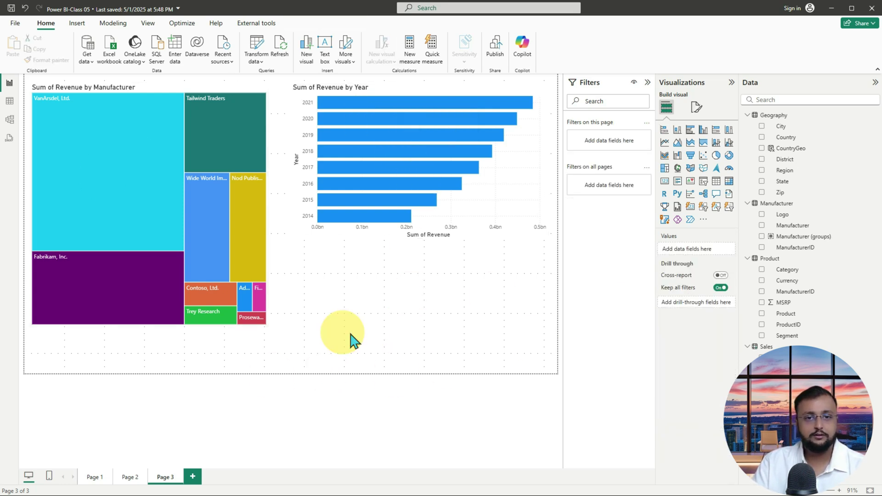
- Reduce the revenue-by-year bar chart's height further to free space beneath it, then deselect the chart
{"action": "left_click", "coordinate": [457, 232]}
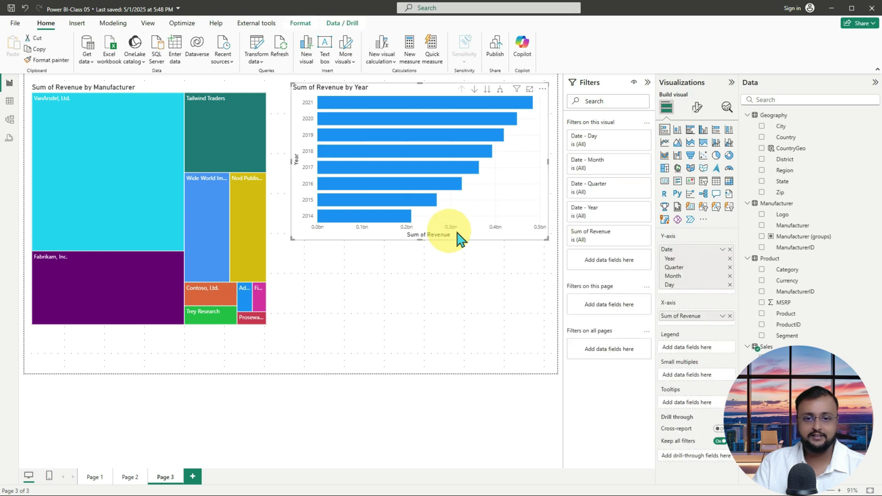
{"action": "left_click_drag", "start_coordinate": [428, 238], "coordinate": [429, 220]}
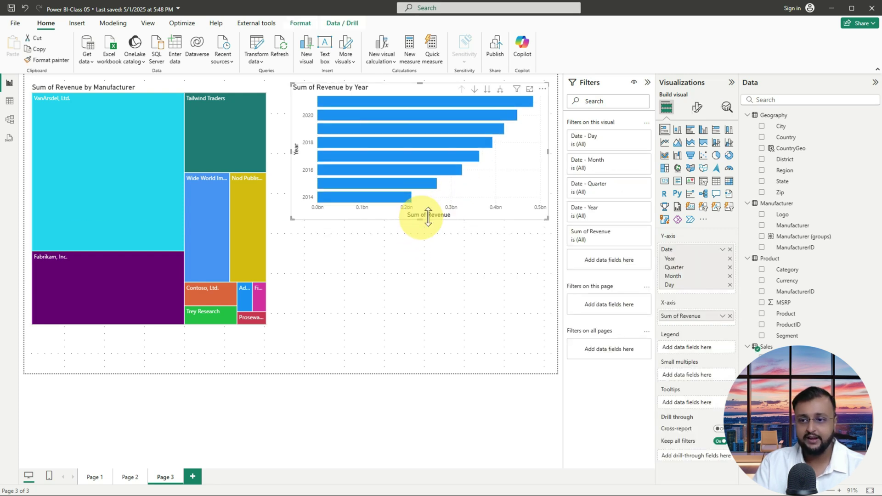
{"action": "left_click", "coordinate": [424, 313]}
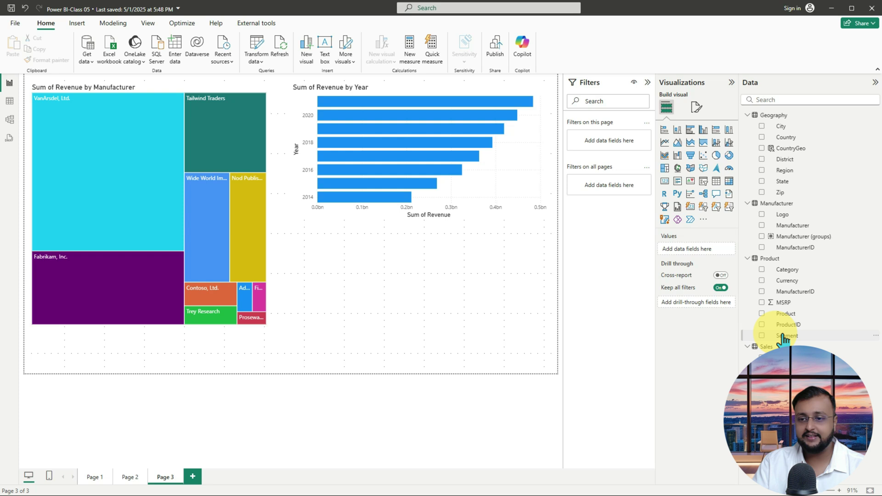
- Create a table of Product and Sum of Revenue beneath the revenue-by-year bar chart
{"action": "left_click", "coordinate": [768, 314]}
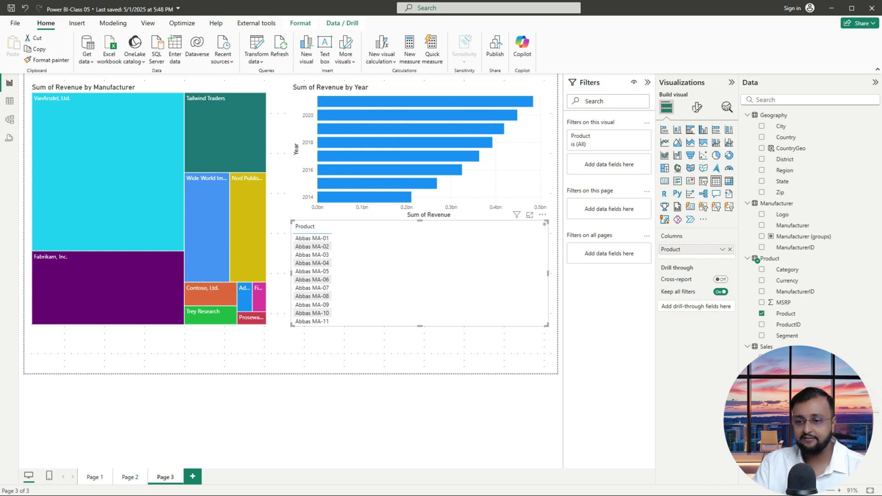
{"action": "left_click", "coordinate": [762, 379]}
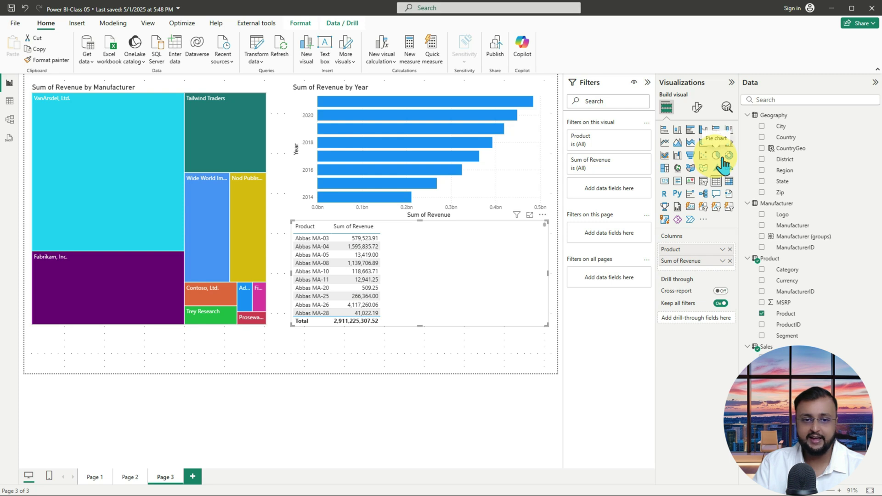
- Try the product revenue visual as a pie chart and as a stacked bar chart, then return it to a table
{"action": "left_click", "coordinate": [717, 156]}
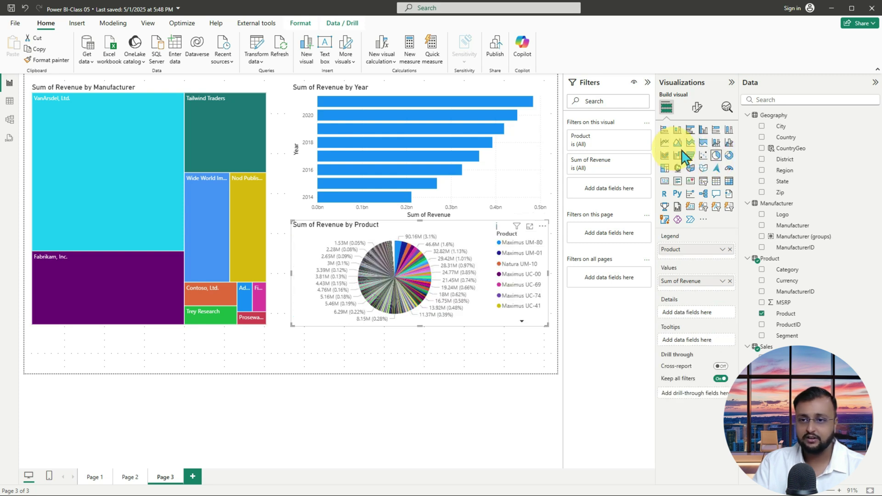
{"action": "left_click", "coordinate": [666, 130]}
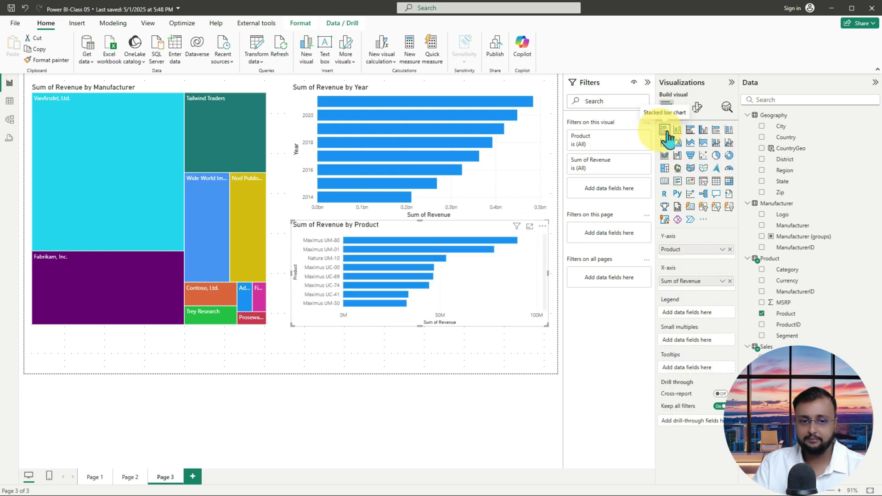
{"action": "left_click", "coordinate": [721, 182]}
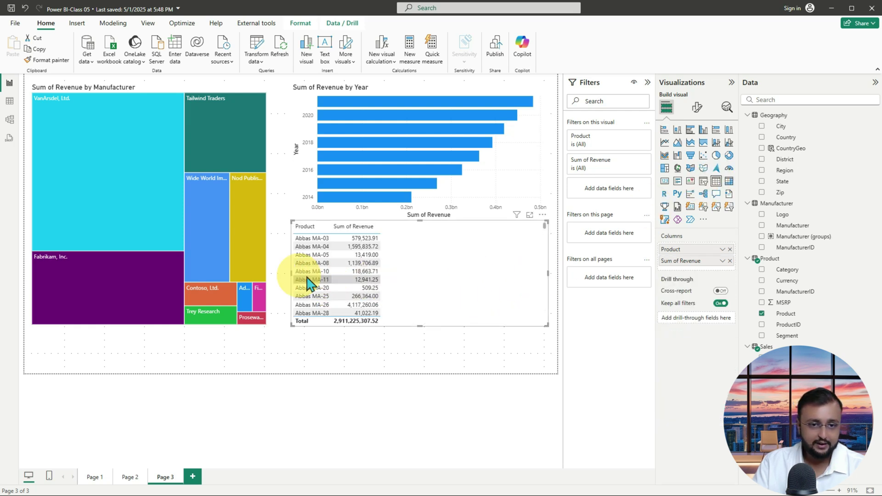
- Narrow the product revenue table to fit its two columns, position it beneath the bar chart, and deselect it
{"action": "left_click_drag", "start_coordinate": [292, 273], "coordinate": [374, 304]}
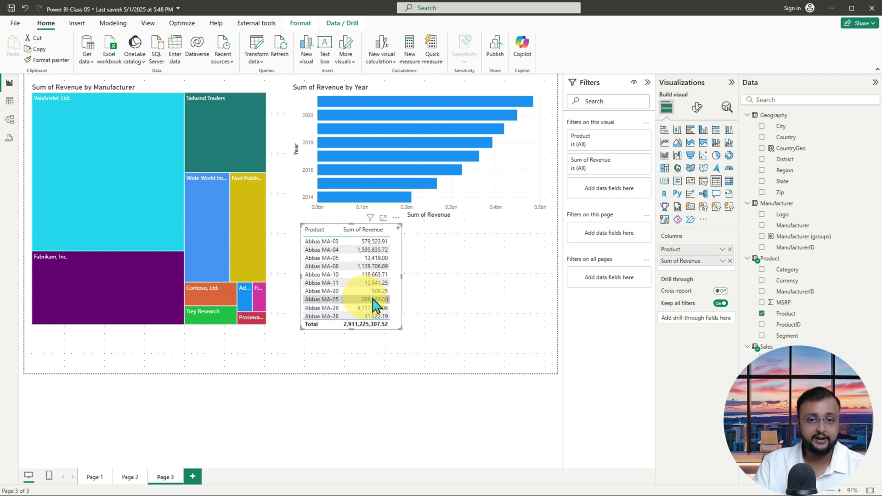
{"action": "left_click", "coordinate": [489, 310]}
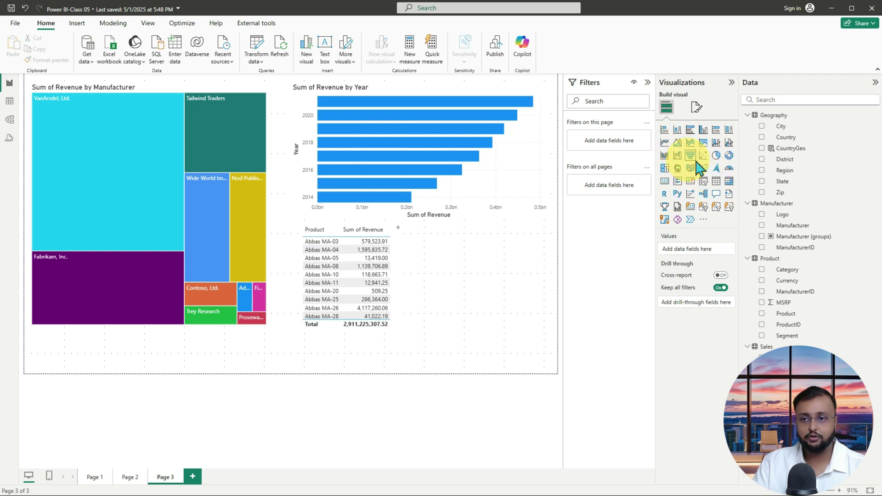
- Add a slicer on the Manufacturer field beside the product revenue table, look through its entries, and deselect it
{"action": "left_click", "coordinate": [703, 181]}
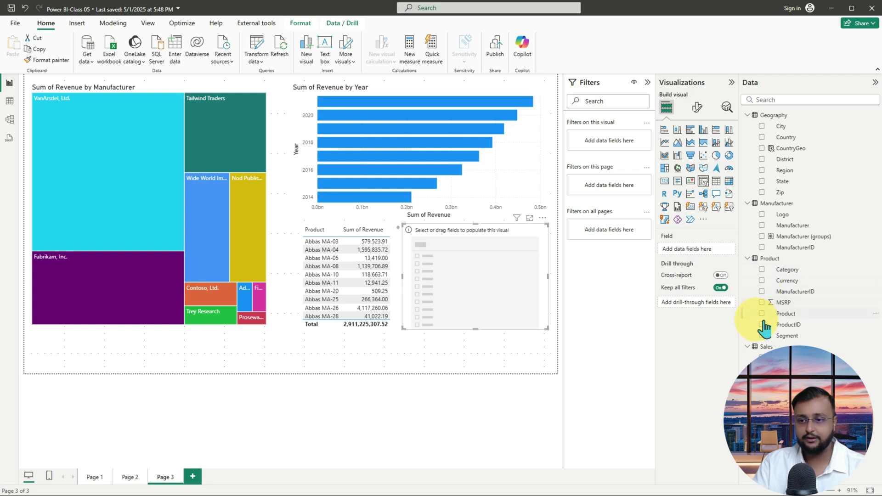
{"action": "left_click", "coordinate": [771, 226]}
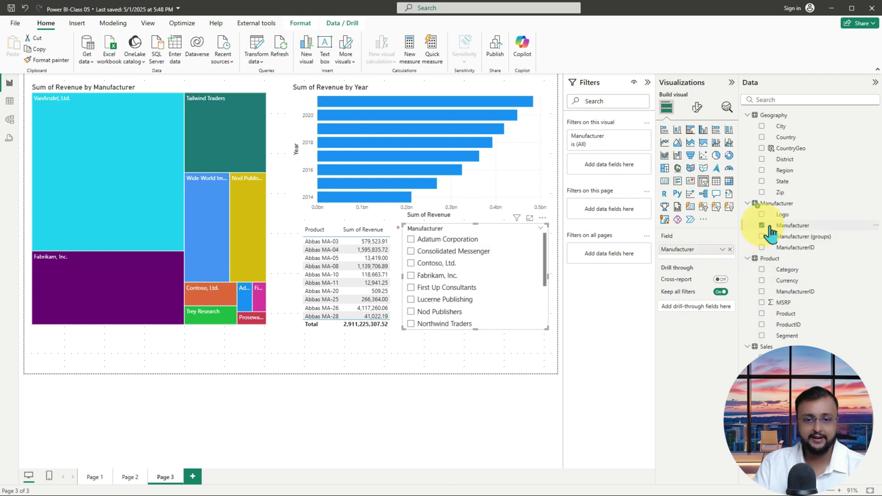
{"action": "scroll", "coordinate": [478, 271], "scroll_direction": "down", "scroll_amount": 3}
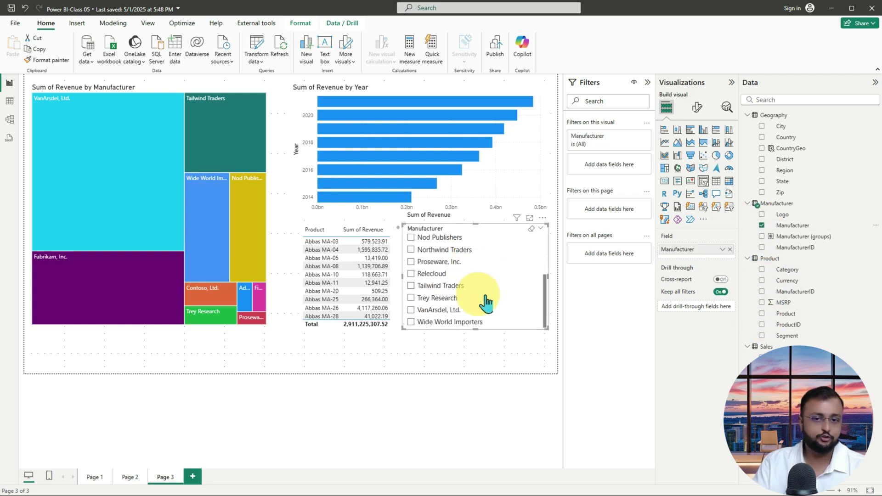
{"action": "scroll", "coordinate": [484, 294], "scroll_direction": "up", "scroll_amount": 3}
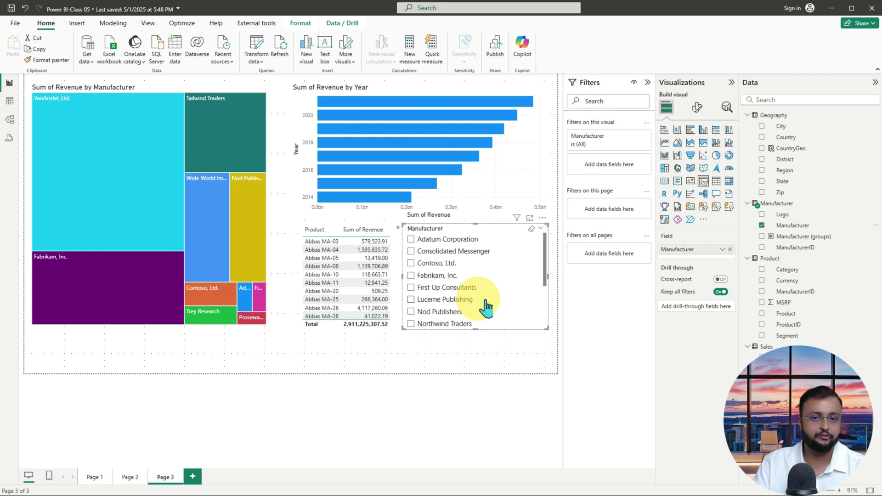
{"action": "left_click", "coordinate": [506, 366]}
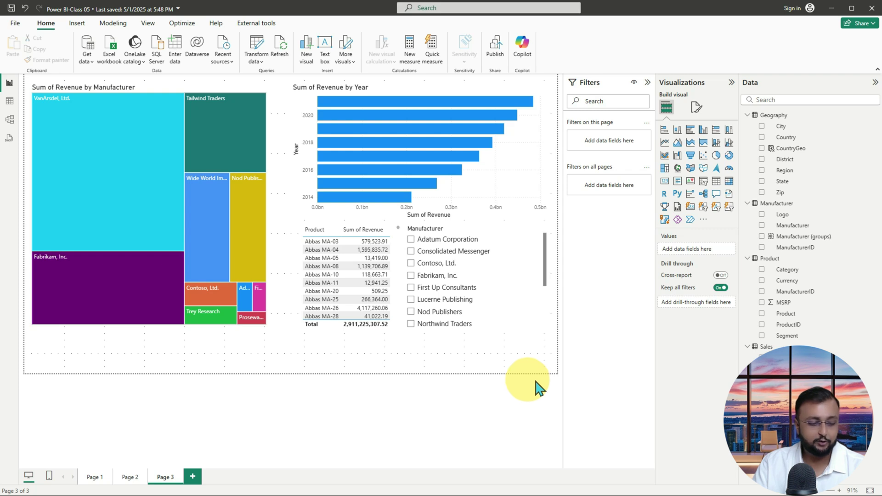
{"action": "mouse_move", "coordinate": [557, 61]}
{"action": "left_mouse_down"}
{"action": "mouse_move", "coordinate": [627, 123]}
{"action": "mouse_move", "coordinate": [634, 404]}
{"action": "mouse_move", "coordinate": [652, 409]}
{"action": "left_mouse_up"}
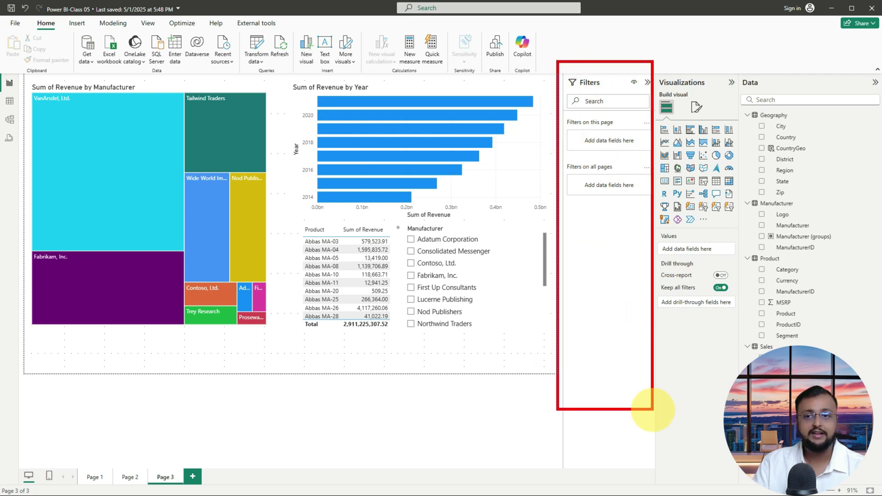
{"action": "mouse_move", "coordinate": [603, 111]}
{"action": "left_mouse_down"}
{"action": "mouse_move", "coordinate": [564, 140]}
{"action": "mouse_move", "coordinate": [646, 138]}
{"action": "mouse_move", "coordinate": [599, 113]}
{"action": "left_mouse_up"}
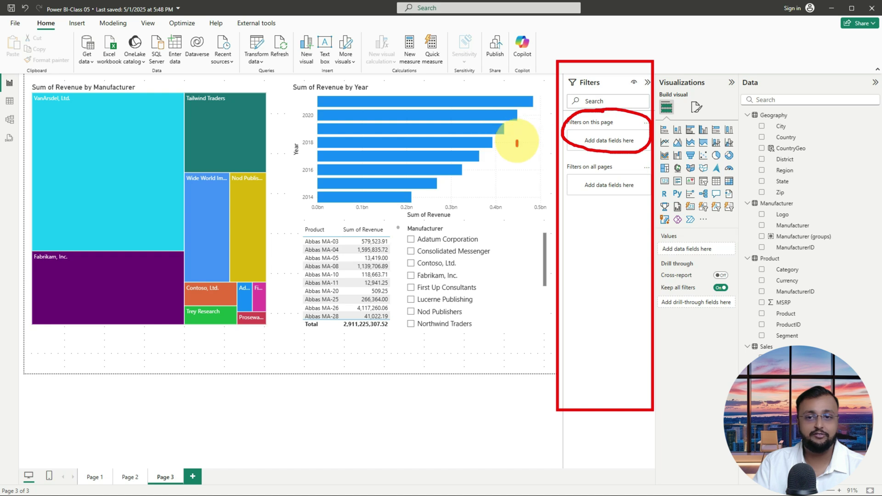
{"action": "left_click_drag", "start_coordinate": [517, 144], "coordinate": [519, 136]}
{"action": "left_click_drag", "start_coordinate": [529, 159], "coordinate": [533, 148]}
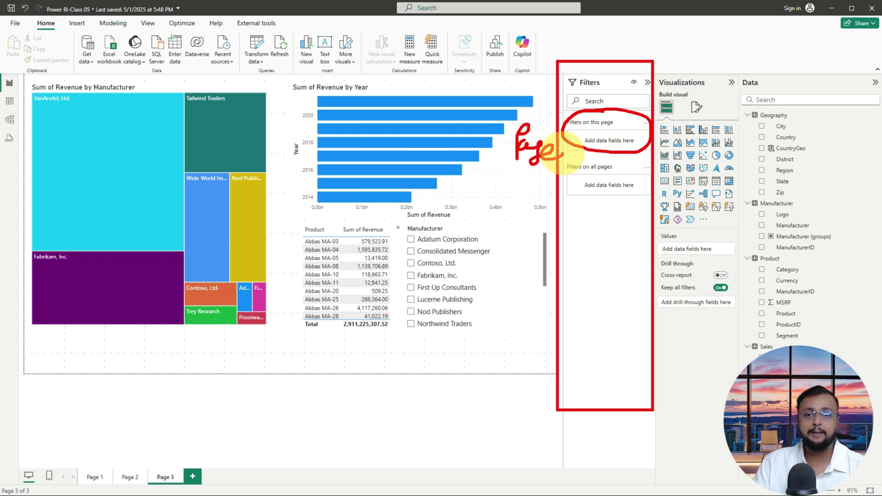
{"action": "left_click_drag", "start_coordinate": [506, 179], "coordinate": [571, 167]}
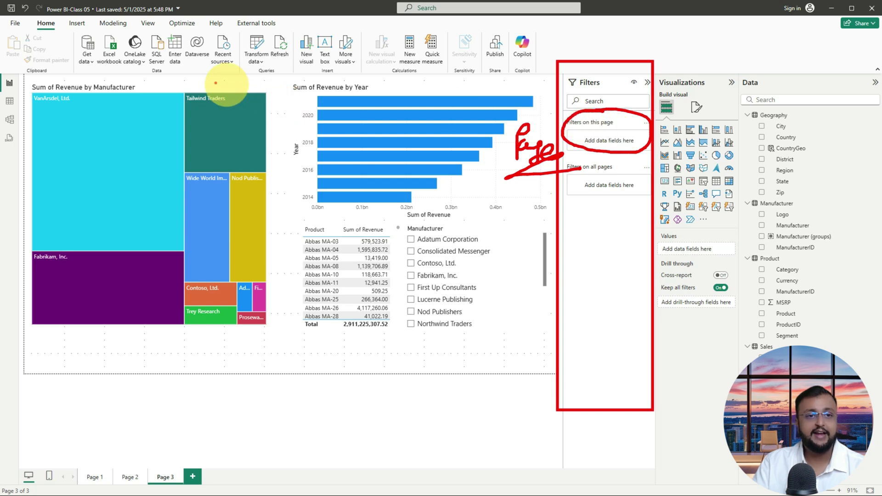
{"action": "left_click_drag", "start_coordinate": [100, 73], "coordinate": [501, 78]}
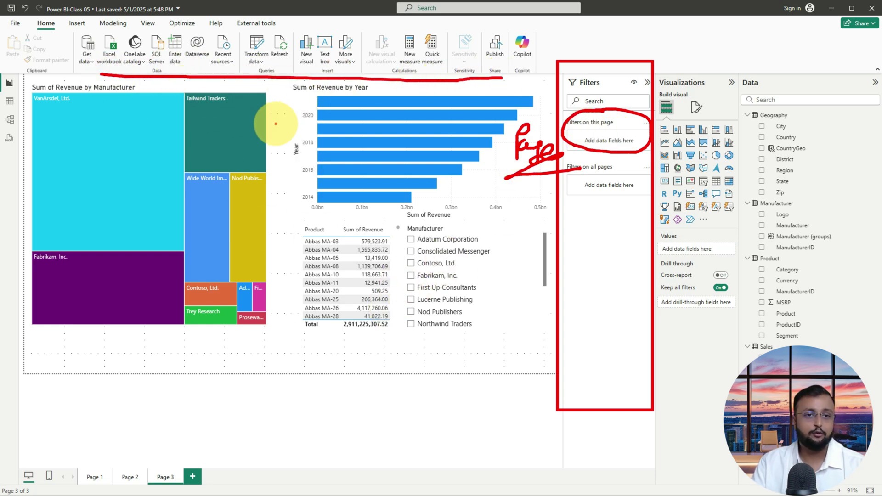
{"action": "key", "text": "Escape"}
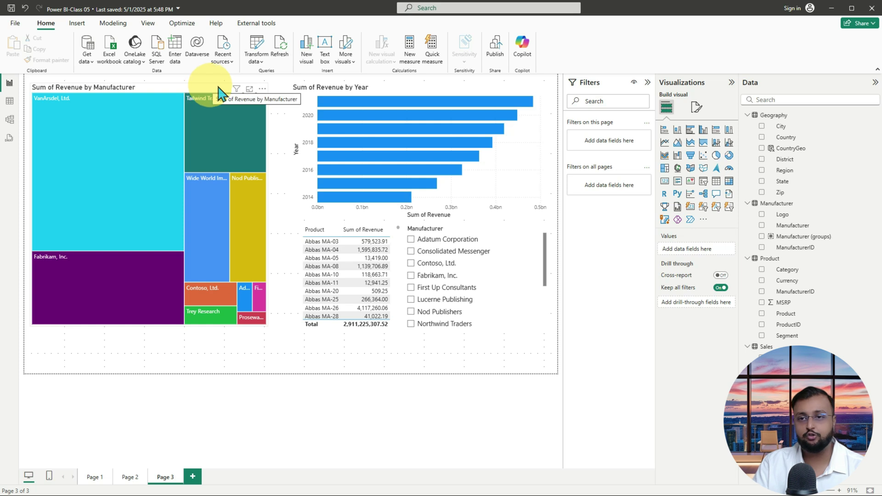
- Turn on data labels for the manufacturer revenue treemap
{"action": "left_click", "coordinate": [211, 90]}
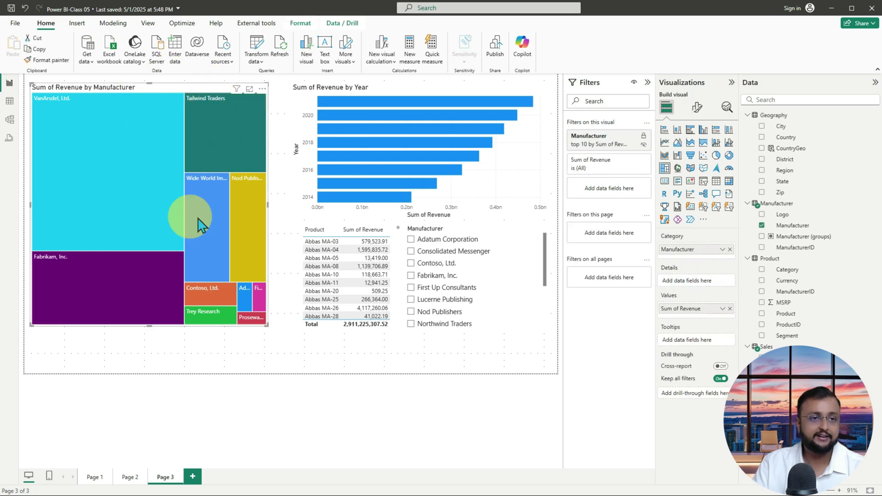
{"action": "left_click_drag", "start_coordinate": [20, 72], "coordinate": [278, 357]}
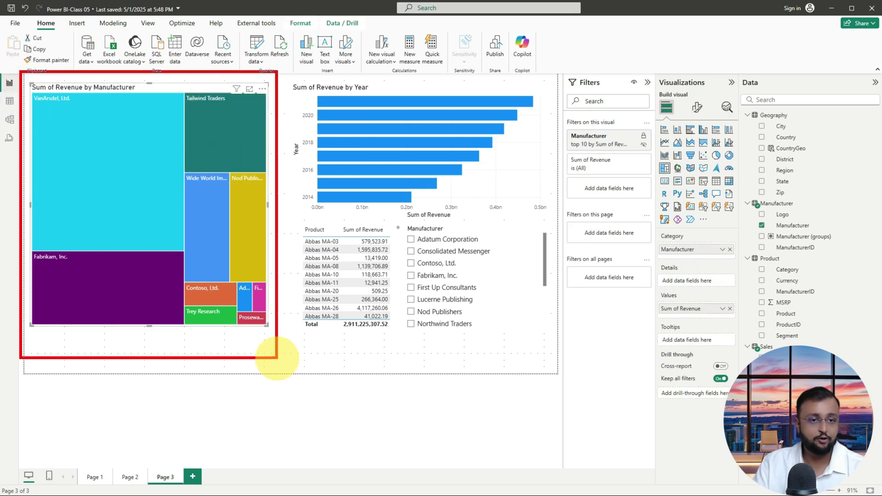
{"action": "left_click_drag", "start_coordinate": [690, 98], "coordinate": [702, 117]}
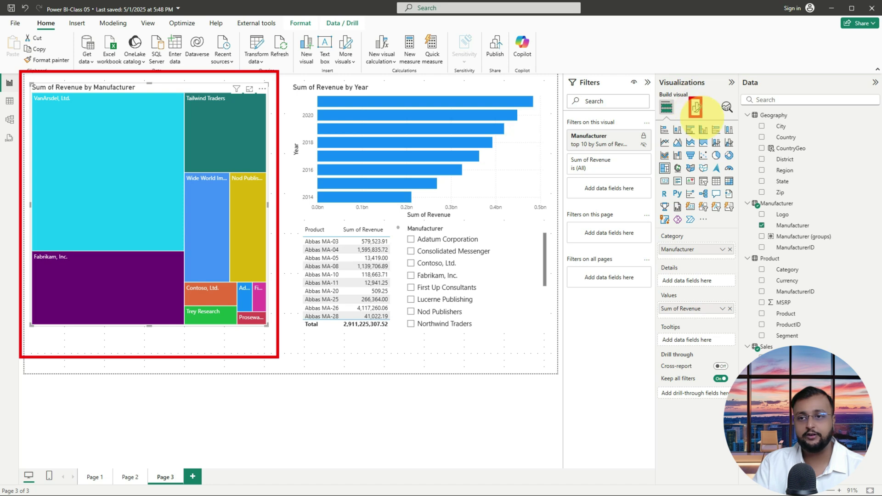
{"action": "left_click", "coordinate": [697, 108]}
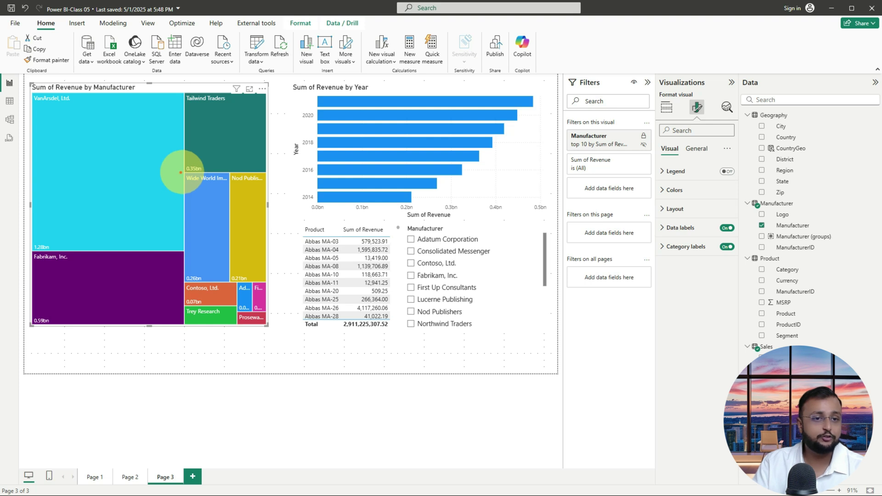
{"action": "mouse_move", "coordinate": [181, 172]}
{"action": "left_mouse_down"}
{"action": "mouse_move", "coordinate": [214, 166]}
{"action": "mouse_move", "coordinate": [183, 155]}
{"action": "mouse_move", "coordinate": [183, 173]}
{"action": "left_mouse_up"}
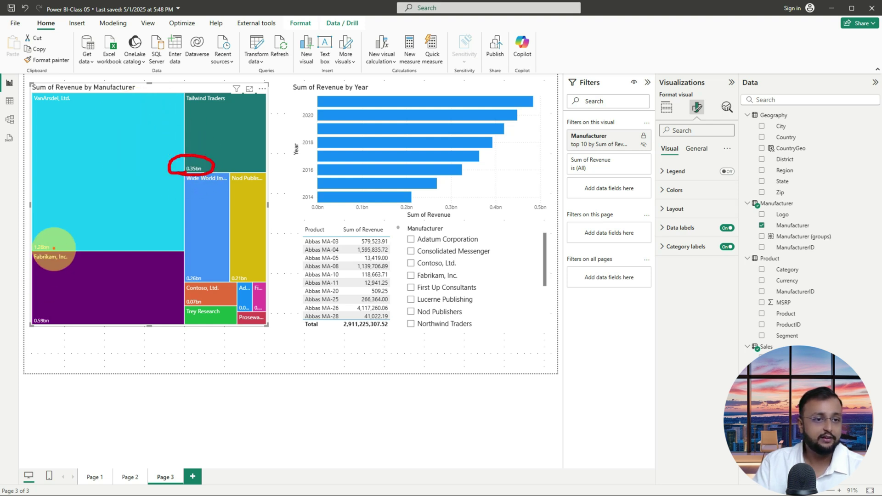
{"action": "mouse_move", "coordinate": [54, 248]}
{"action": "left_mouse_down"}
{"action": "mouse_move", "coordinate": [26, 237]}
{"action": "mouse_move", "coordinate": [43, 253]}
{"action": "mouse_move", "coordinate": [50, 235]}
{"action": "left_mouse_up"}
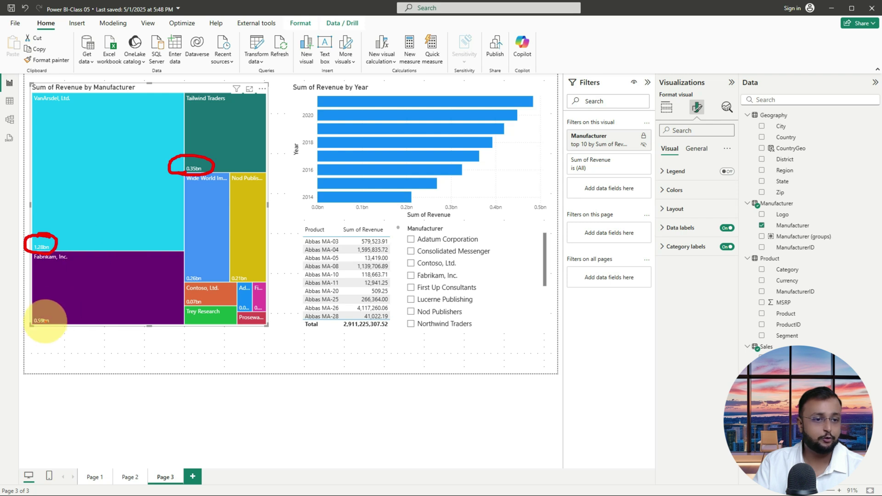
{"action": "mouse_move", "coordinate": [45, 320]}
{"action": "left_mouse_down"}
{"action": "mouse_move", "coordinate": [26, 320]}
{"action": "mouse_move", "coordinate": [58, 327]}
{"action": "mouse_move", "coordinate": [59, 307]}
{"action": "left_mouse_up"}
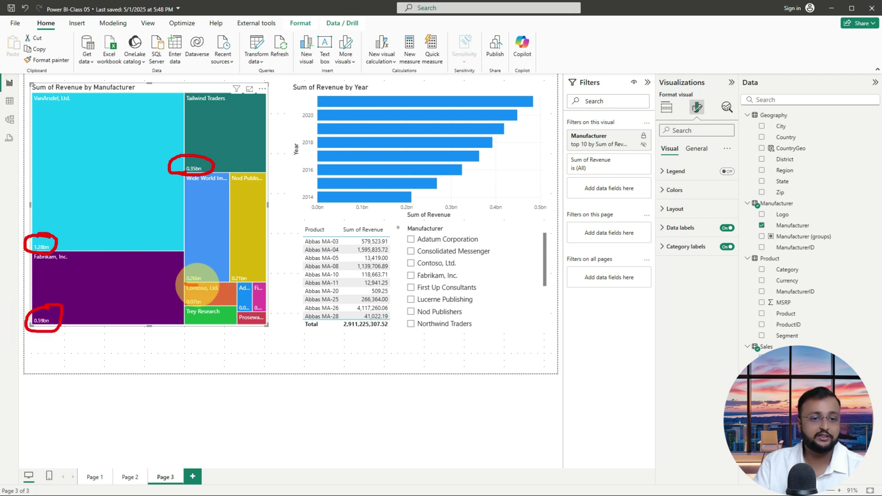
{"action": "key", "text": "Escape"}
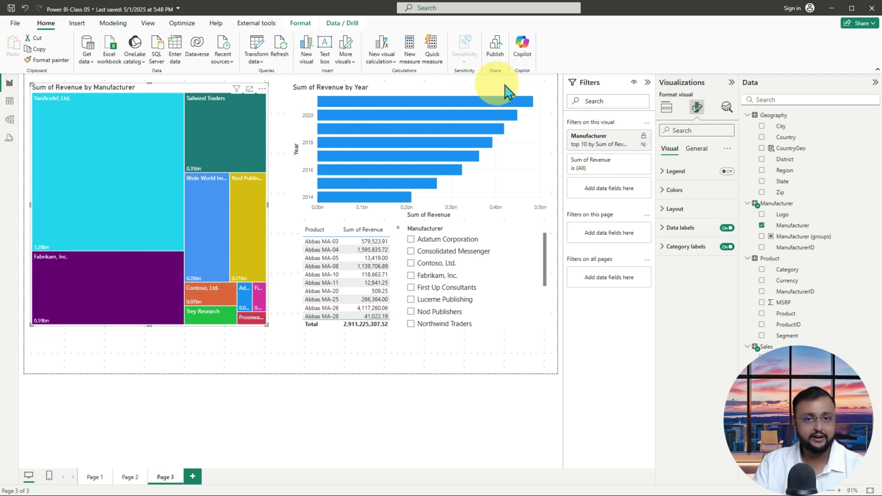
- Turn on data labels for the revenue-by-year bar chart, then deselect the chart
{"action": "left_click", "coordinate": [526, 127]}
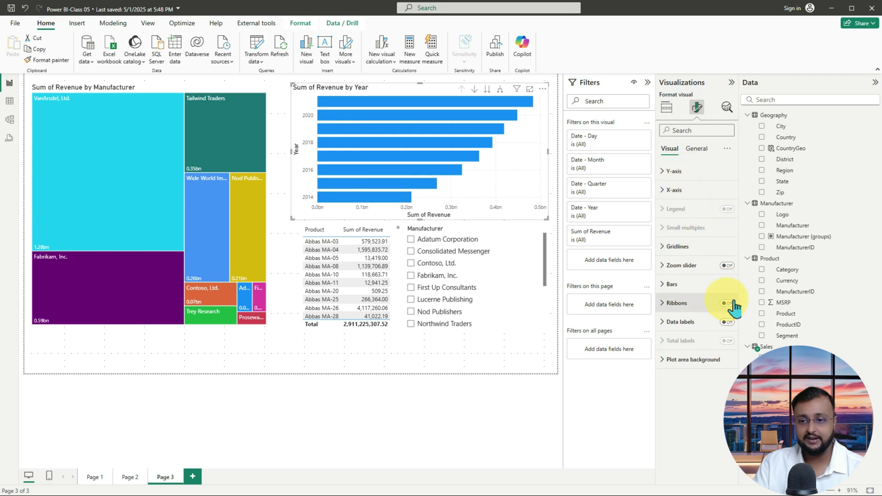
{"action": "left_click", "coordinate": [727, 322]}
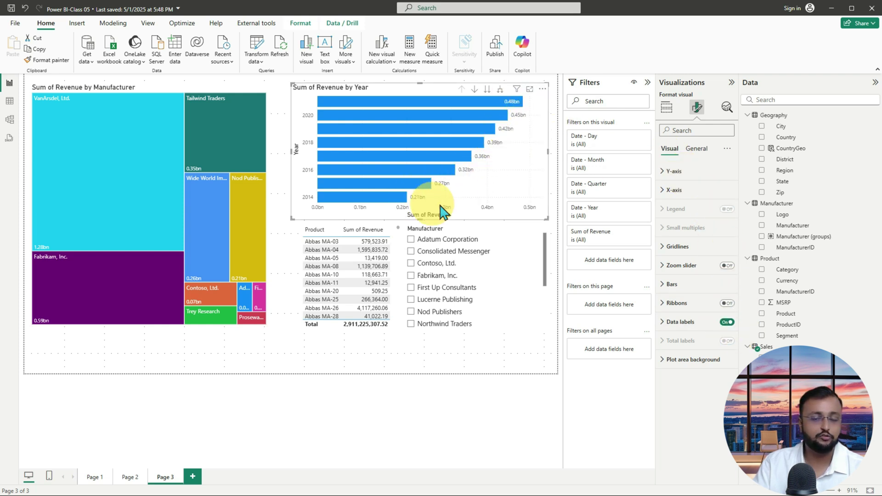
{"action": "left_click", "coordinate": [286, 164]}
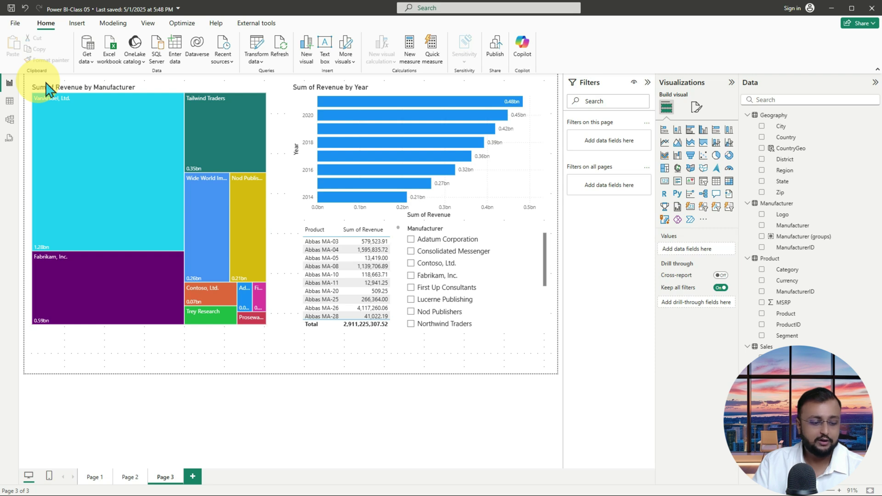
{"action": "mouse_move", "coordinate": [28, 76]}
{"action": "left_mouse_down"}
{"action": "mouse_move", "coordinate": [558, 360]}
{"action": "mouse_move", "coordinate": [552, 370]}
{"action": "left_mouse_up"}
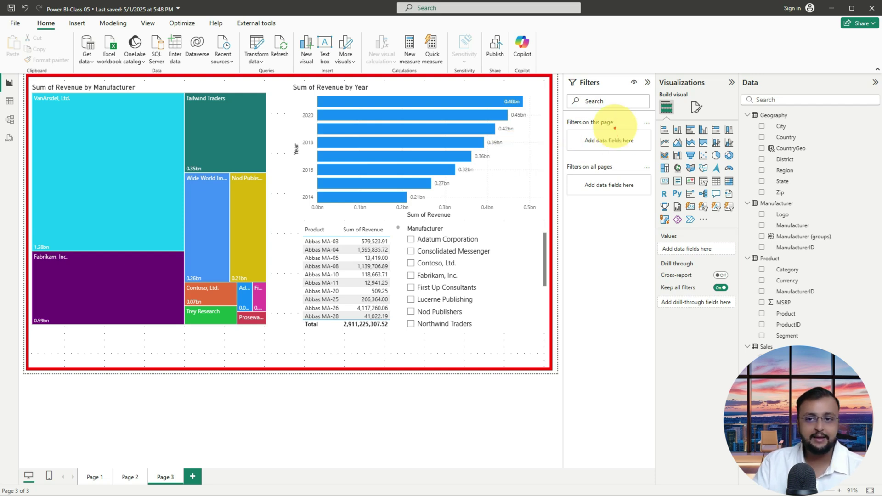
{"action": "mouse_move", "coordinate": [627, 112]}
{"action": "left_mouse_down"}
{"action": "mouse_move", "coordinate": [569, 116]}
{"action": "mouse_move", "coordinate": [557, 141]}
{"action": "mouse_move", "coordinate": [625, 155]}
{"action": "mouse_move", "coordinate": [668, 134]}
{"action": "mouse_move", "coordinate": [625, 113]}
{"action": "left_mouse_up"}
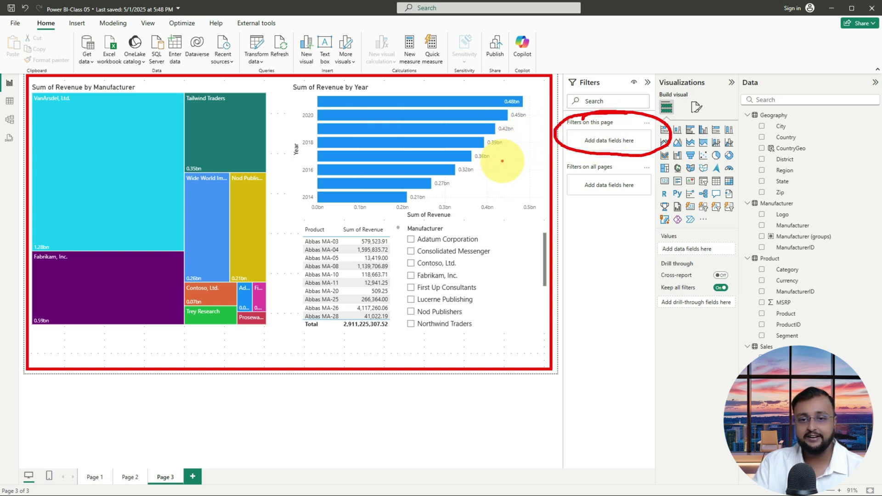
{"action": "key", "text": "Escape"}
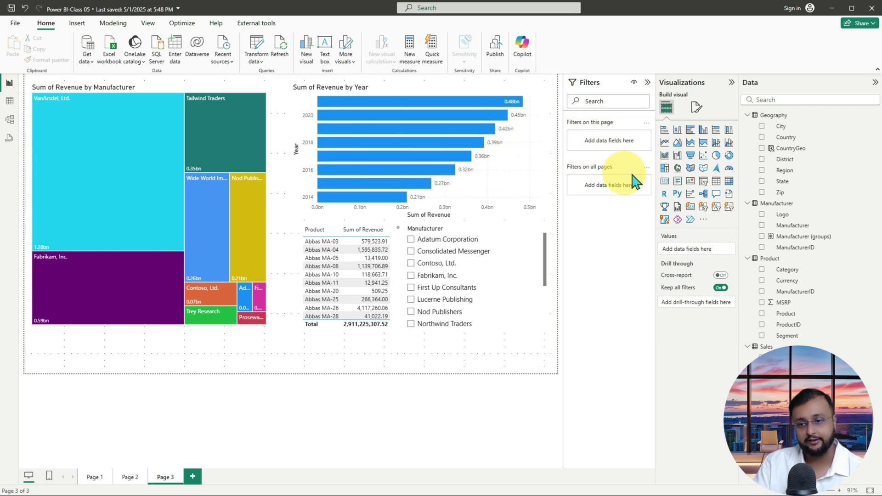
- Try the Date field as a page-level filter, look through its advanced filtering and relative time options, and remove it
{"action": "left_click_drag", "start_coordinate": [726, 342], "coordinate": [622, 142]}
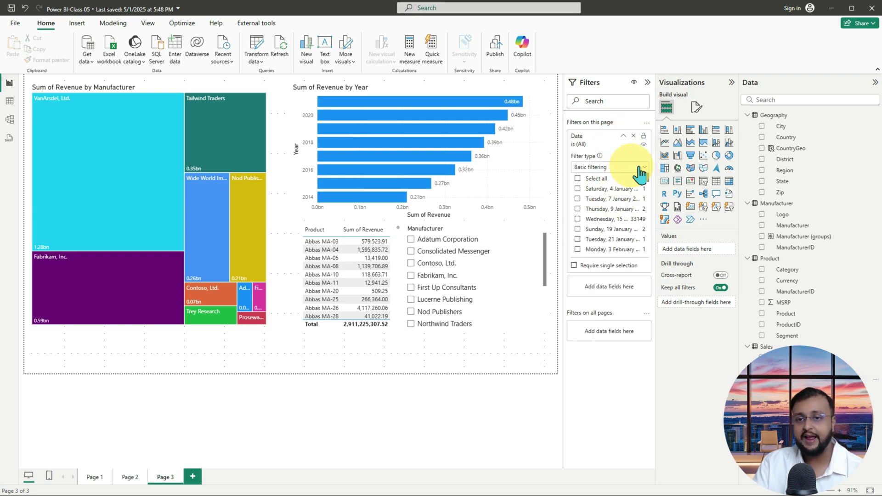
{"action": "left_click", "coordinate": [641, 169]}
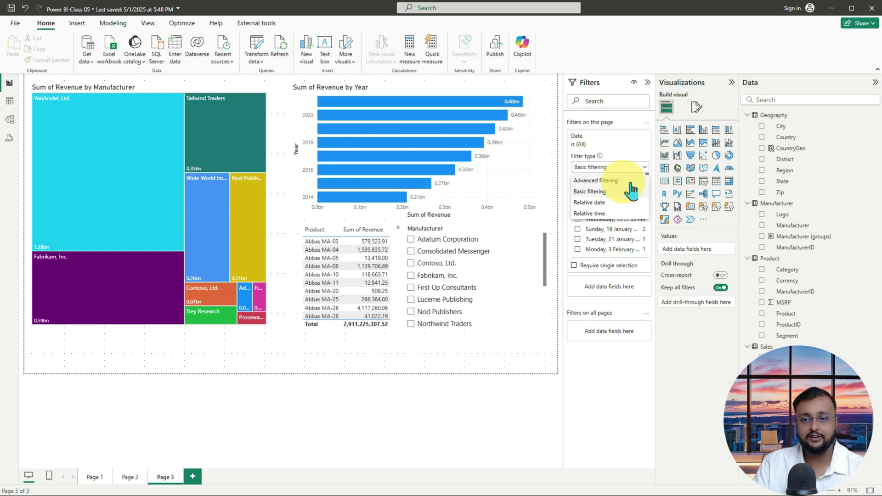
{"action": "left_click", "coordinate": [633, 183]}
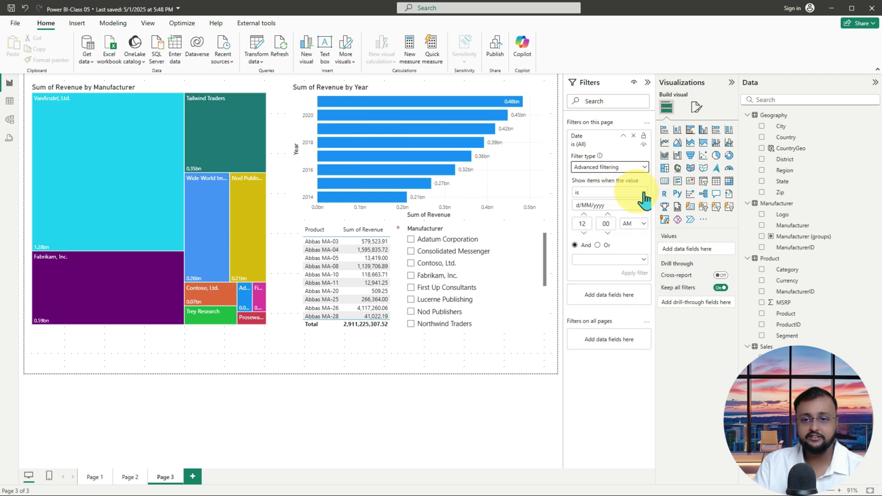
{"action": "left_click", "coordinate": [643, 193]}
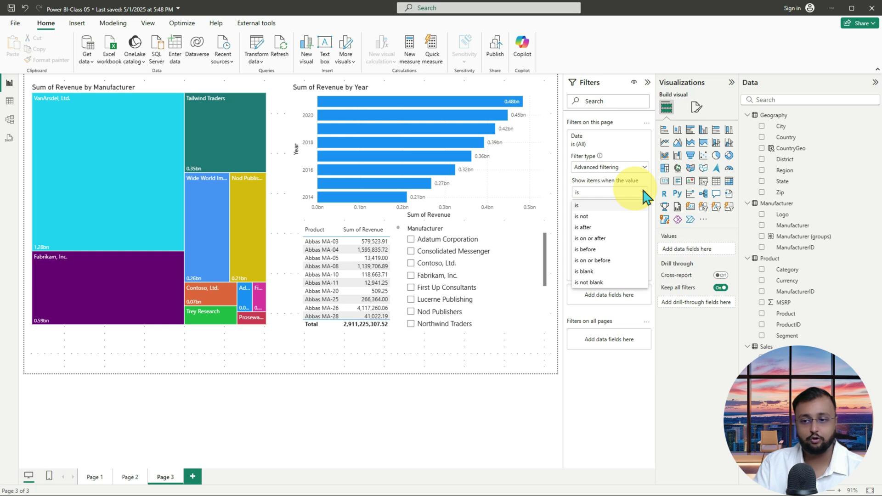
{"action": "left_click", "coordinate": [616, 137]}
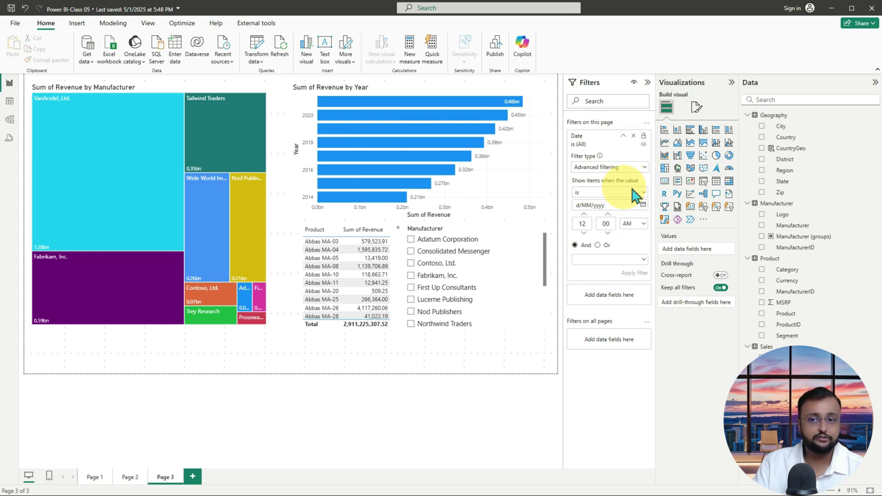
{"action": "left_click", "coordinate": [620, 167]}
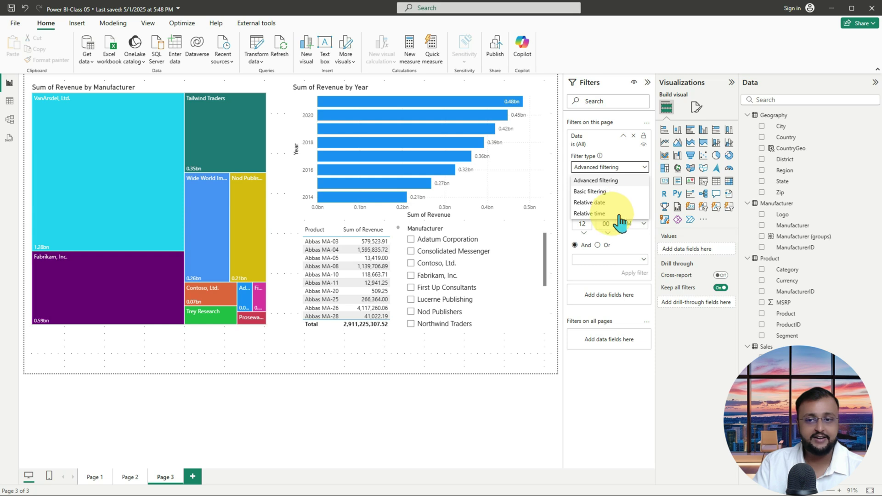
{"action": "left_click", "coordinate": [597, 214]}
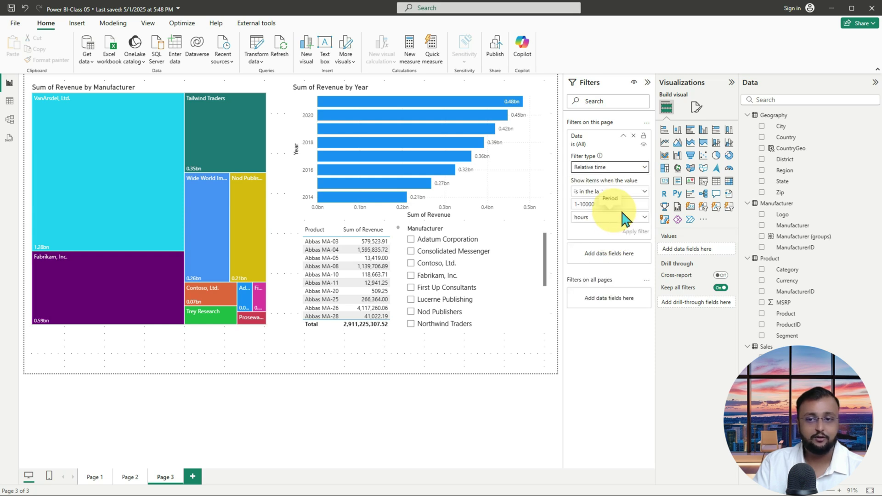
{"action": "left_click", "coordinate": [642, 136]}
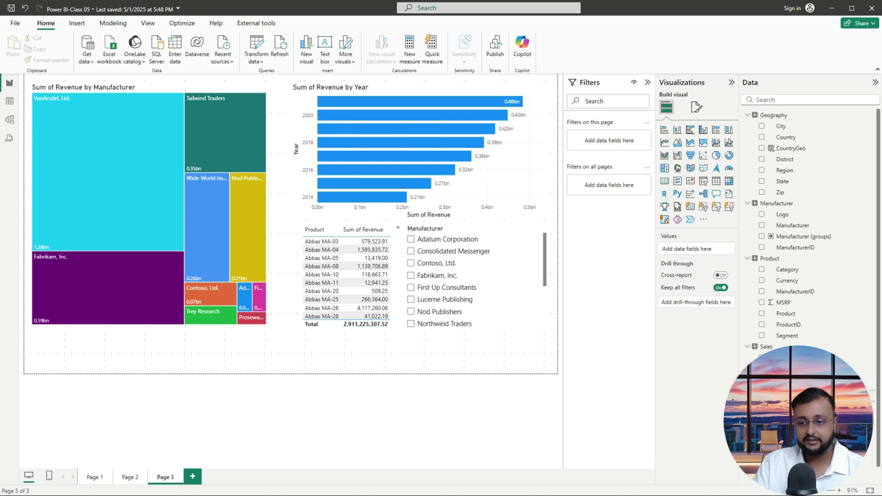
- Add the Date hierarchy's Year as a page-level filter with basic filtering, try 2020 and 2021, keep only 2020, and collapse the filter card
{"action": "left_click_drag", "start_coordinate": [776, 357], "coordinate": [623, 146]}
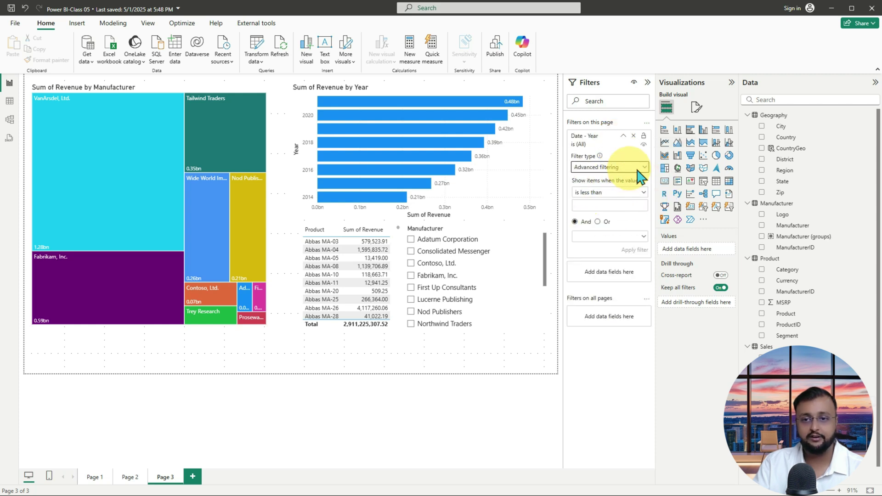
{"action": "left_click", "coordinate": [638, 169]}
{"action": "left_click", "coordinate": [622, 193]}
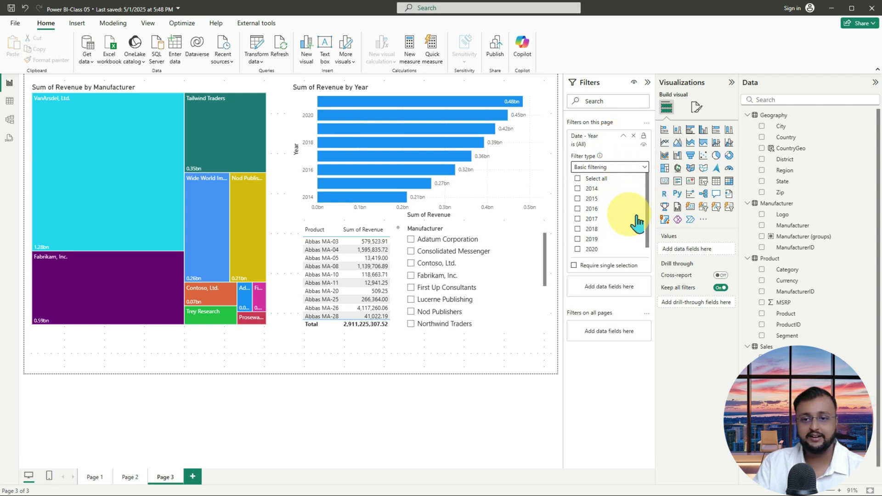
{"action": "scroll", "coordinate": [598, 239], "scroll_direction": "down", "scroll_amount": 1}
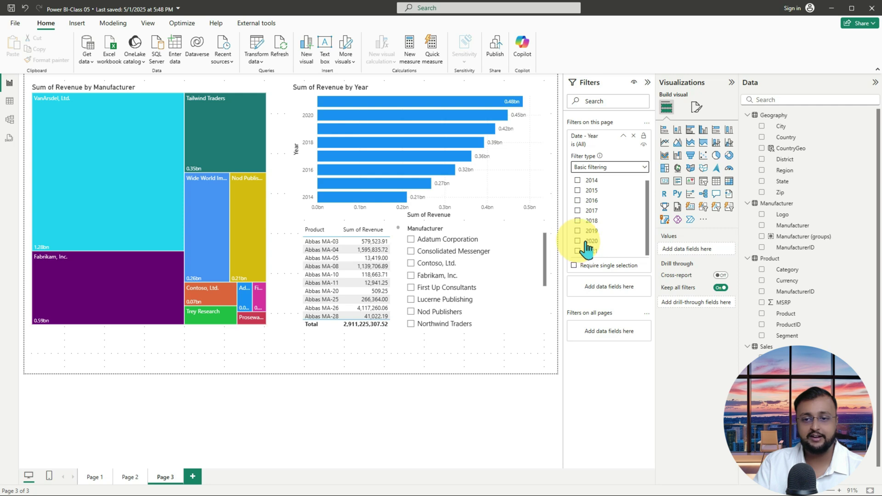
{"action": "left_click", "coordinate": [579, 241]}
{"action": "left_click", "coordinate": [588, 253]}
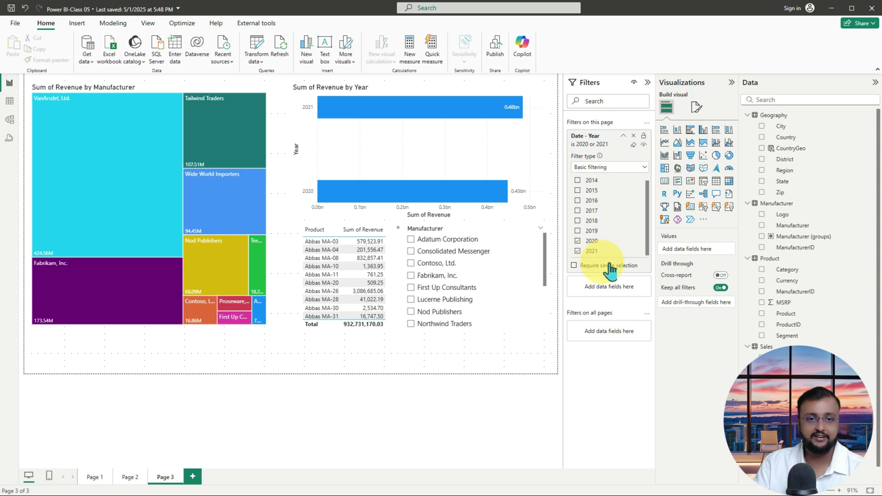
{"action": "left_click", "coordinate": [585, 253]}
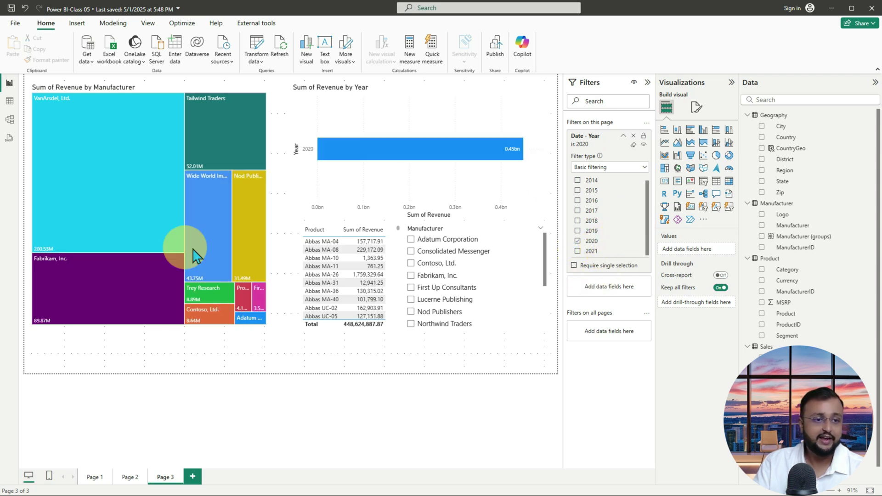
{"action": "left_click", "coordinate": [629, 136]}
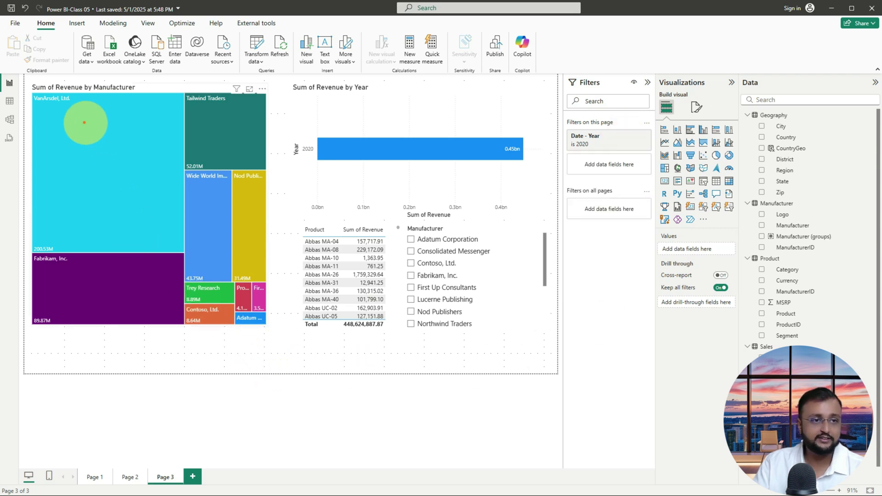
{"action": "mouse_move", "coordinate": [26, 78]}
{"action": "left_mouse_down"}
{"action": "mouse_move", "coordinate": [240, 321]}
{"action": "mouse_move", "coordinate": [273, 342]}
{"action": "left_mouse_up"}
{"action": "left_click_drag", "start_coordinate": [557, 124], "coordinate": [648, 154]}
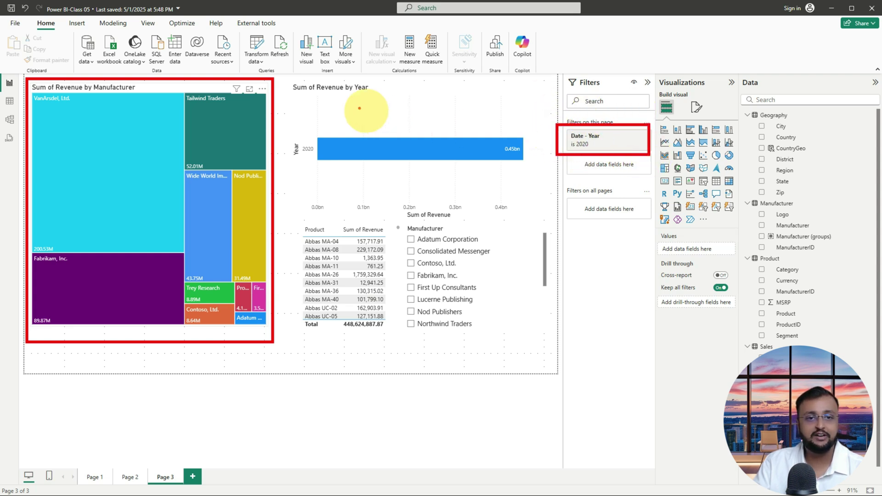
{"action": "mouse_move", "coordinate": [289, 89]}
{"action": "left_mouse_down"}
{"action": "mouse_move", "coordinate": [488, 189]}
{"action": "mouse_move", "coordinate": [528, 197]}
{"action": "mouse_move", "coordinate": [556, 375]}
{"action": "left_mouse_up"}
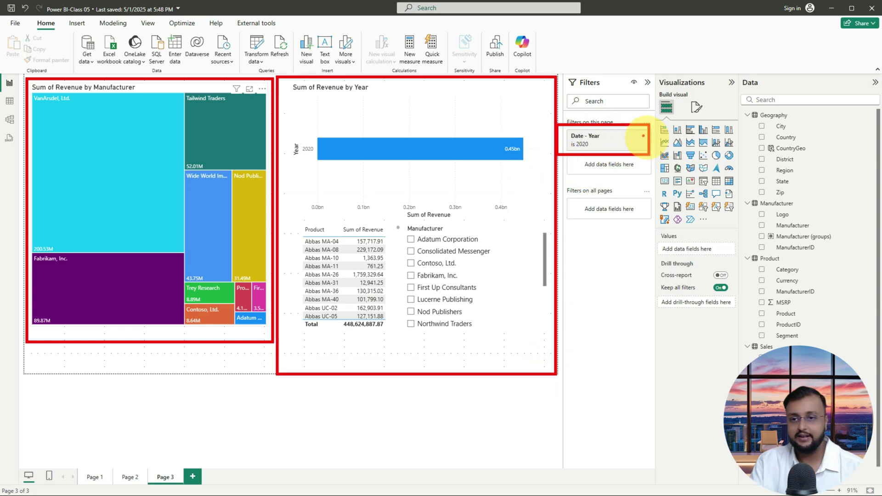
{"action": "key", "text": "Escape"}
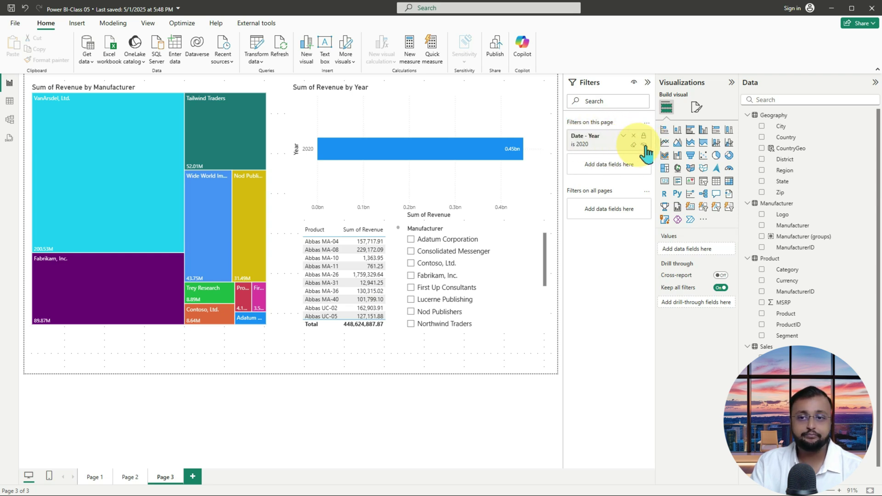
- Extend the page-level Year filter to include 2017, 2018, 2019 and 2021, and collapse its filter card
{"action": "left_click", "coordinate": [625, 137]}
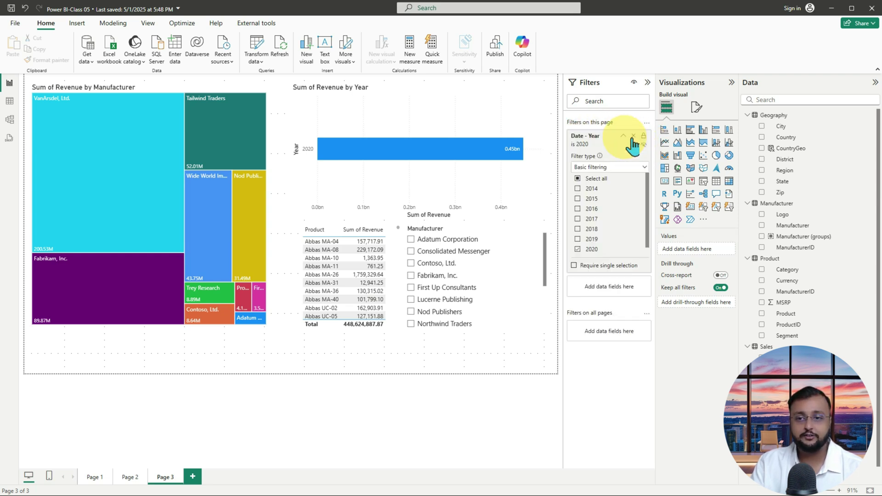
{"action": "left_click", "coordinate": [591, 240]}
{"action": "left_click", "coordinate": [593, 229]}
{"action": "left_click", "coordinate": [595, 218]}
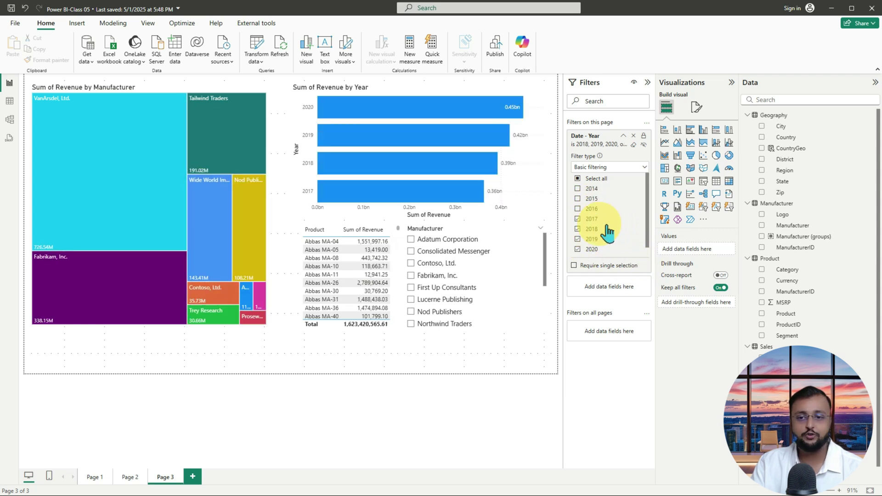
{"action": "scroll", "coordinate": [616, 246], "scroll_direction": "down", "scroll_amount": 1}
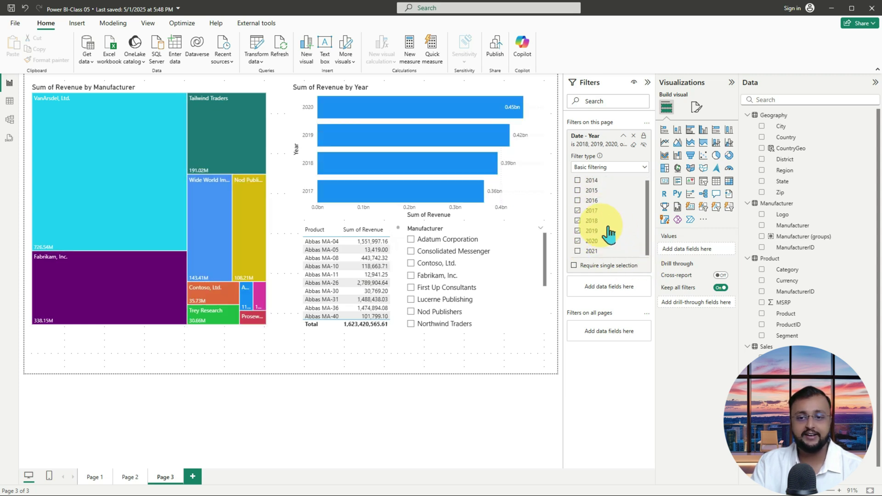
{"action": "left_click", "coordinate": [593, 251]}
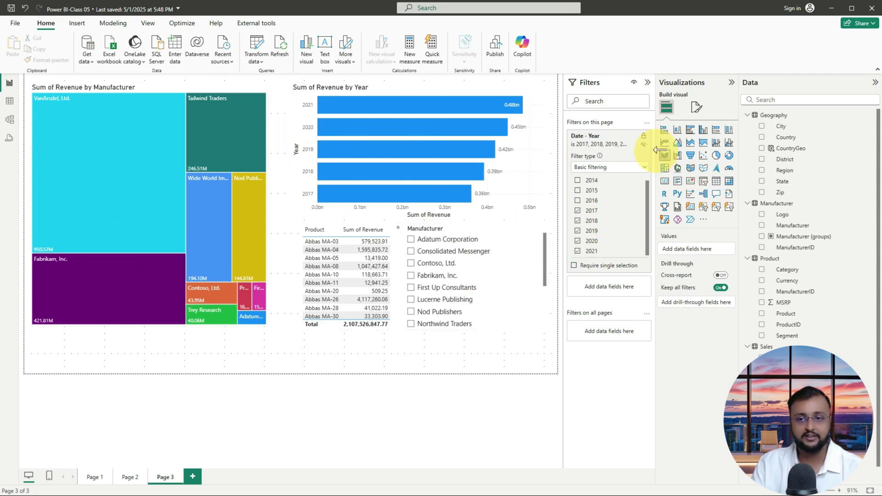
{"action": "left_click", "coordinate": [624, 136]}
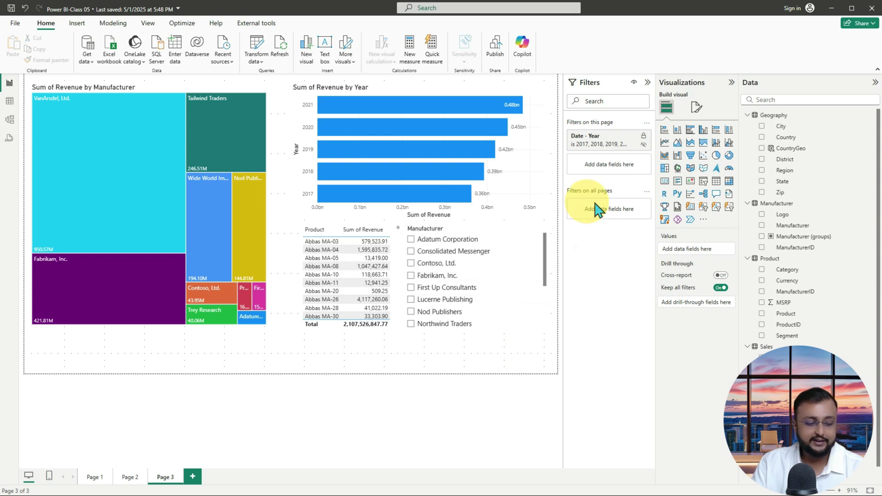
{"action": "left_click_drag", "start_coordinate": [565, 185], "coordinate": [653, 232]}
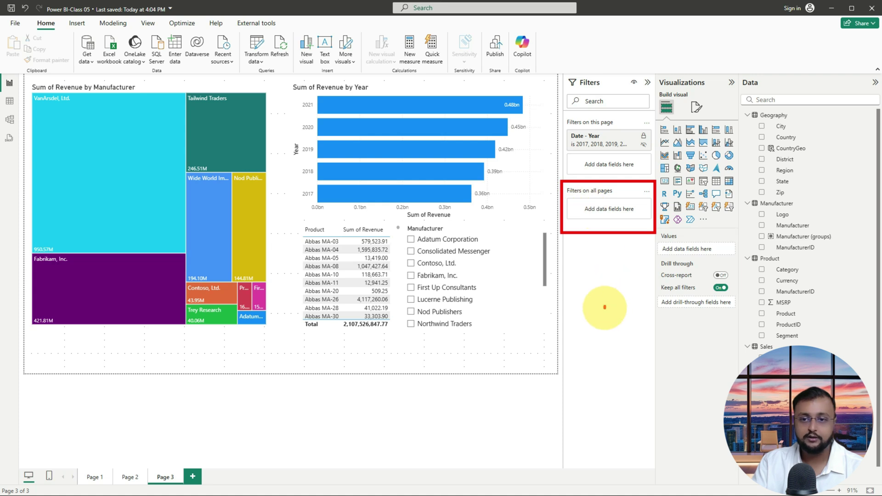
{"action": "mouse_move", "coordinate": [605, 307]}
{"action": "left_mouse_down"}
{"action": "mouse_move", "coordinate": [608, 234]}
{"action": "mouse_move", "coordinate": [597, 252]}
{"action": "mouse_move", "coordinate": [609, 237]}
{"action": "mouse_move", "coordinate": [606, 255]}
{"action": "left_mouse_up"}
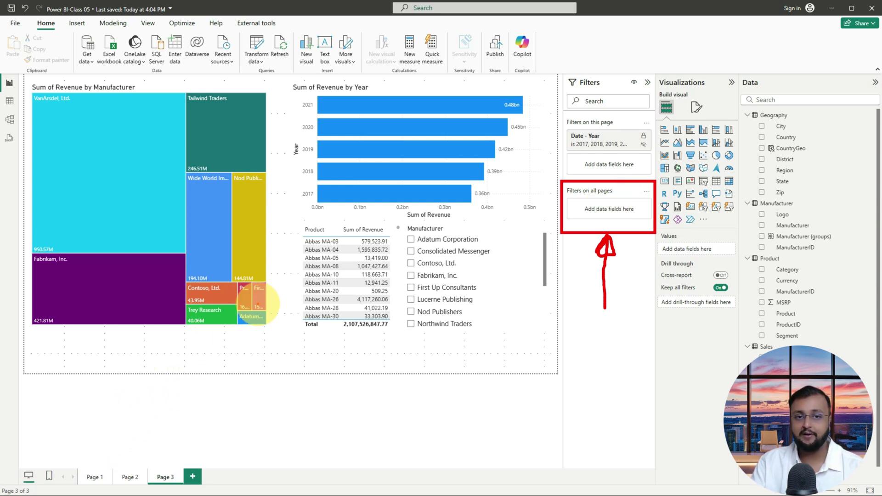
{"action": "mouse_move", "coordinate": [176, 408]}
{"action": "left_mouse_down"}
{"action": "mouse_move", "coordinate": [175, 444]}
{"action": "mouse_move", "coordinate": [187, 438]}
{"action": "left_mouse_up"}
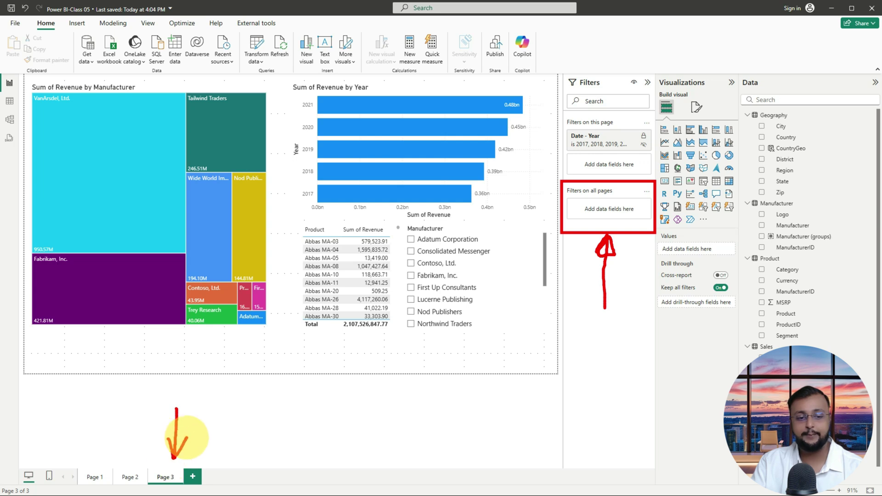
{"action": "left_click_drag", "start_coordinate": [145, 413], "coordinate": [134, 458]}
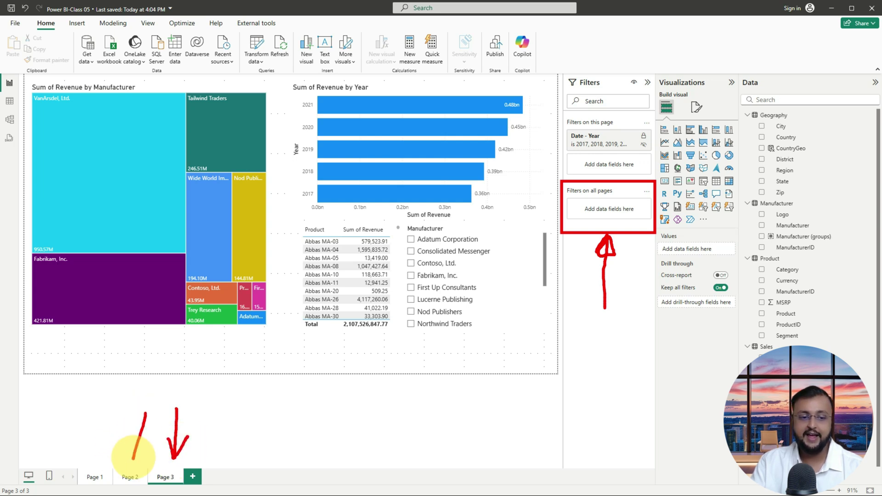
{"action": "key", "text": "Escape"}
- Look at Page 2, and on Page 1 turn on data labels for the revenue-by-country column chart
{"action": "left_click", "coordinate": [129, 478]}
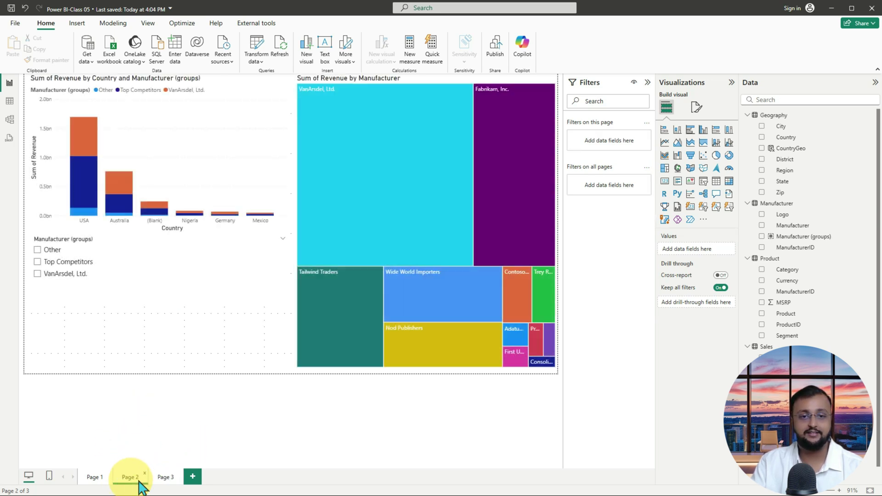
{"action": "left_click", "coordinate": [107, 478]}
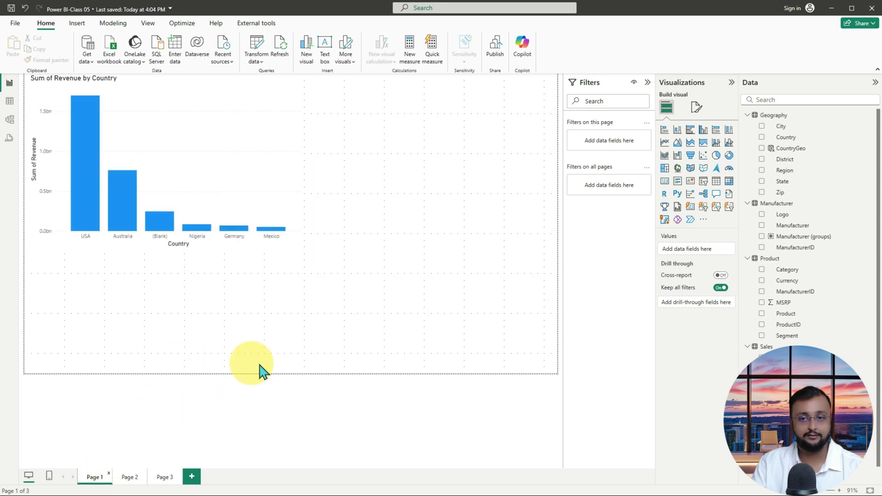
{"action": "left_click", "coordinate": [281, 175]}
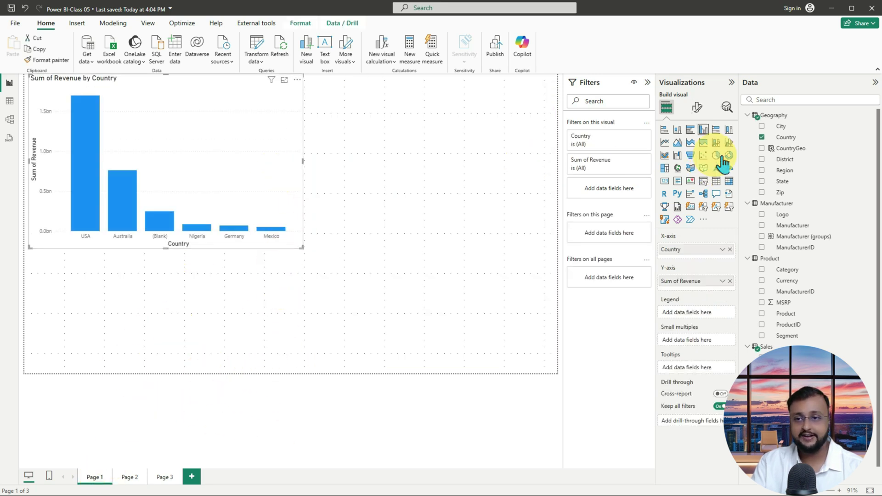
{"action": "left_click", "coordinate": [707, 114]}
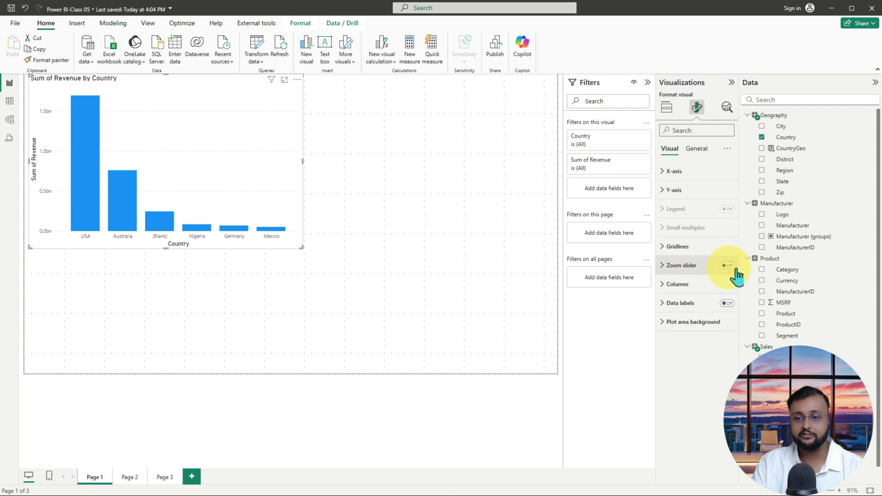
{"action": "left_click", "coordinate": [731, 304]}
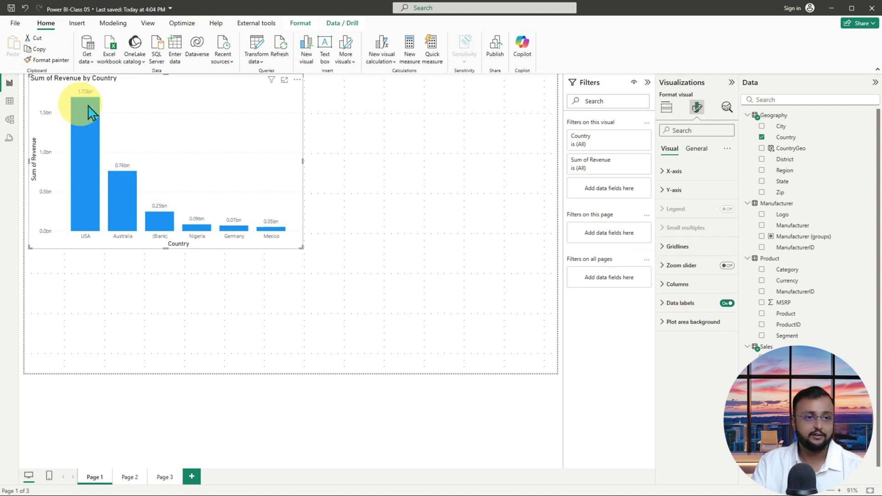
- On Page 2, turn on data labels for the stacked chart of revenue by country and manufacturer group, and deselect it
{"action": "left_click", "coordinate": [145, 478]}
{"action": "left_click", "coordinate": [219, 147]}
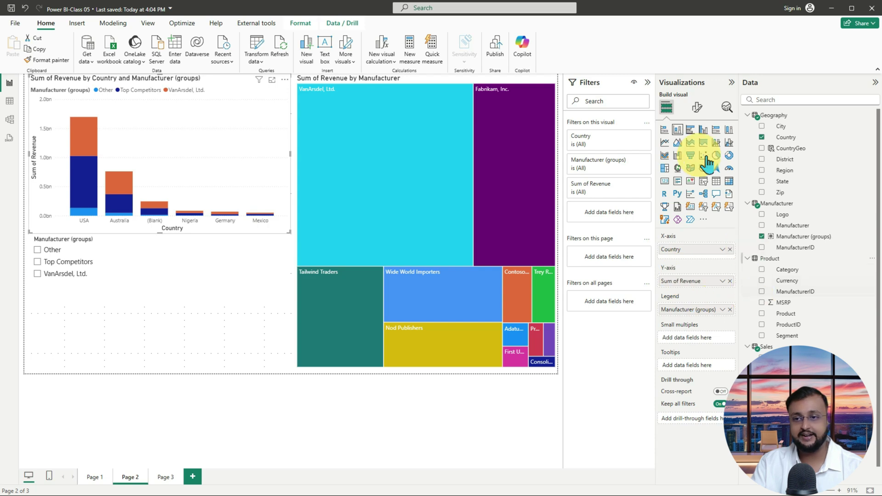
{"action": "left_click", "coordinate": [697, 107]}
{"action": "left_click", "coordinate": [727, 322]}
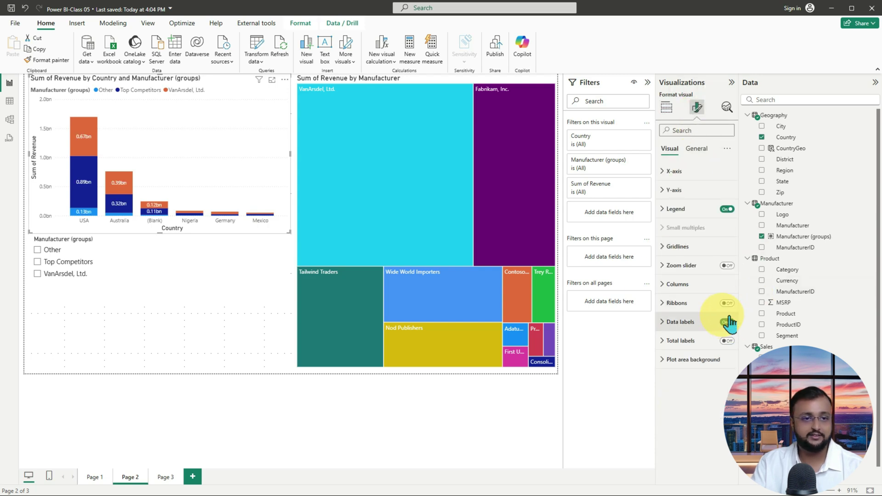
{"action": "left_click", "coordinate": [170, 314]}
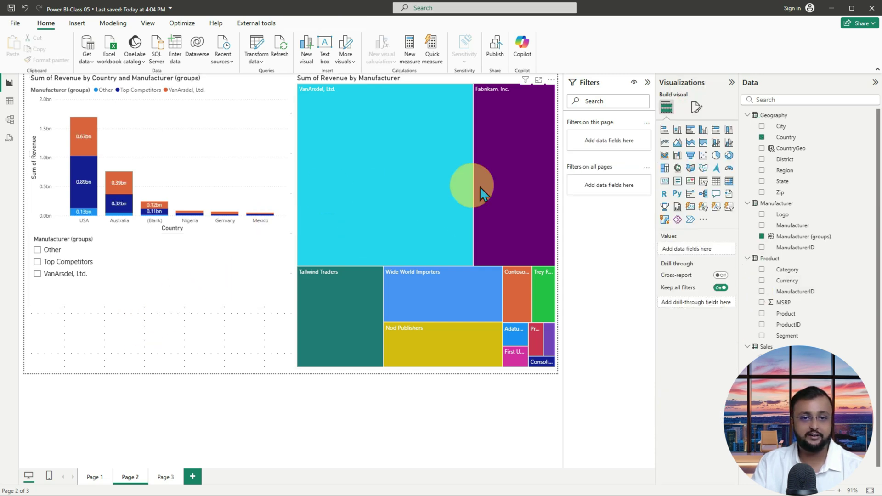
- On Page 2, turn on data labels for the treemap of revenue by manufacturer
{"action": "left_click", "coordinate": [493, 162]}
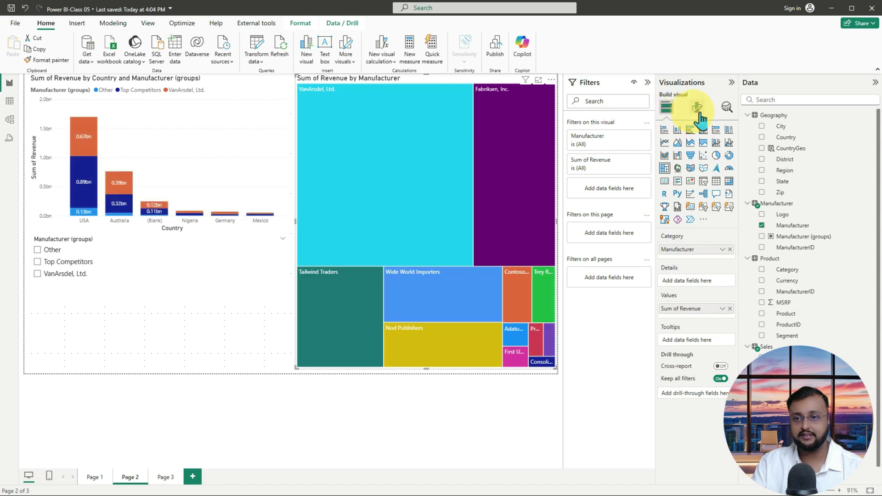
{"action": "left_click", "coordinate": [699, 109]}
{"action": "left_click", "coordinate": [727, 228]}
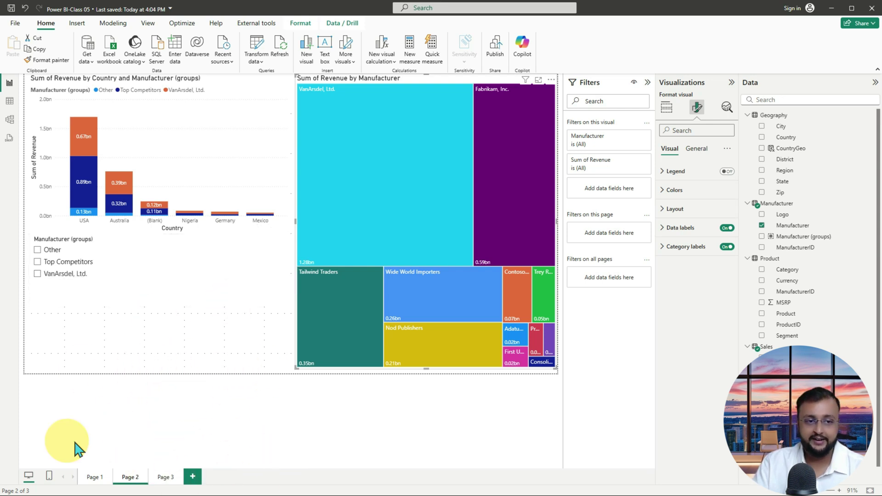
- Look through the visuals on all three report pages, ending on Page 3 with its area for filters on all pages
{"action": "left_click", "coordinate": [165, 477]}
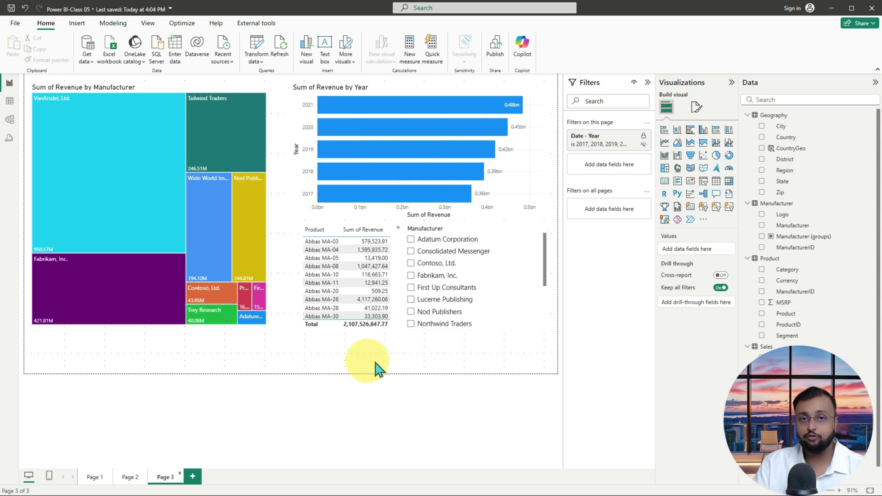
{"action": "left_click", "coordinate": [94, 477]}
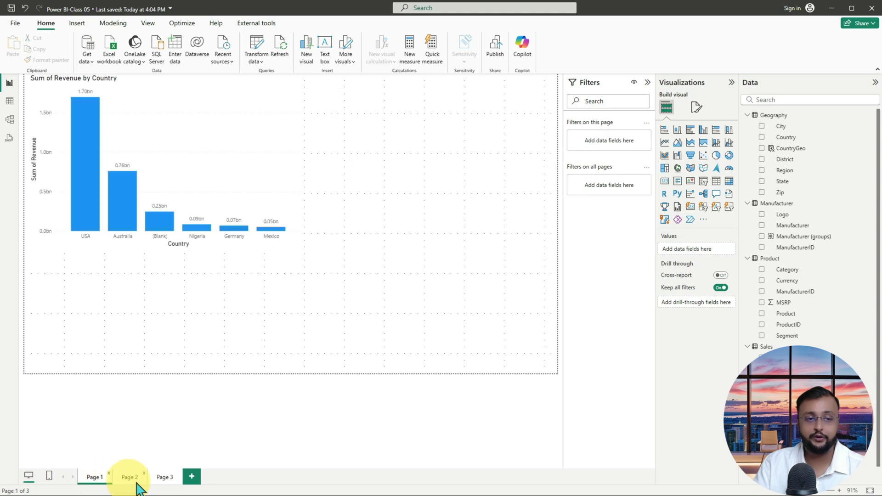
{"action": "left_click", "coordinate": [137, 483]}
{"action": "left_click", "coordinate": [176, 483]}
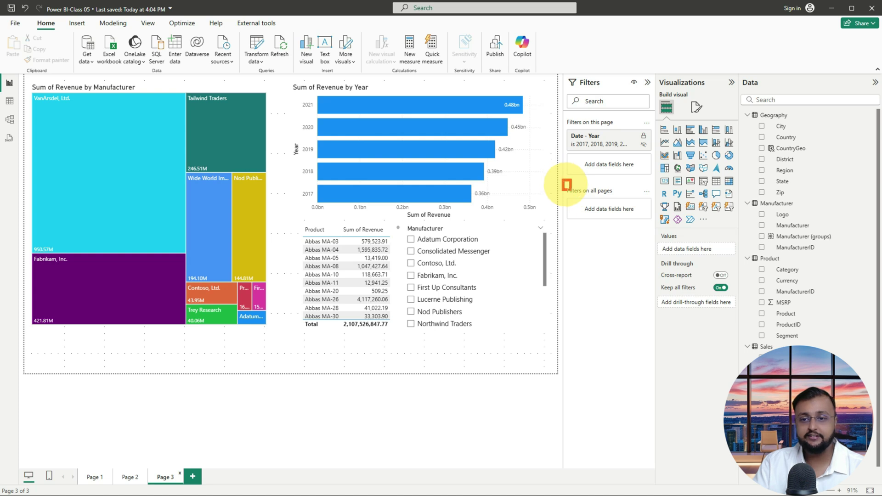
{"action": "left_click_drag", "start_coordinate": [567, 185], "coordinate": [652, 233]}
{"action": "mouse_move", "coordinate": [525, 204]}
{"action": "left_mouse_down"}
{"action": "mouse_move", "coordinate": [558, 198]}
{"action": "mouse_move", "coordinate": [541, 225]}
{"action": "left_mouse_up"}
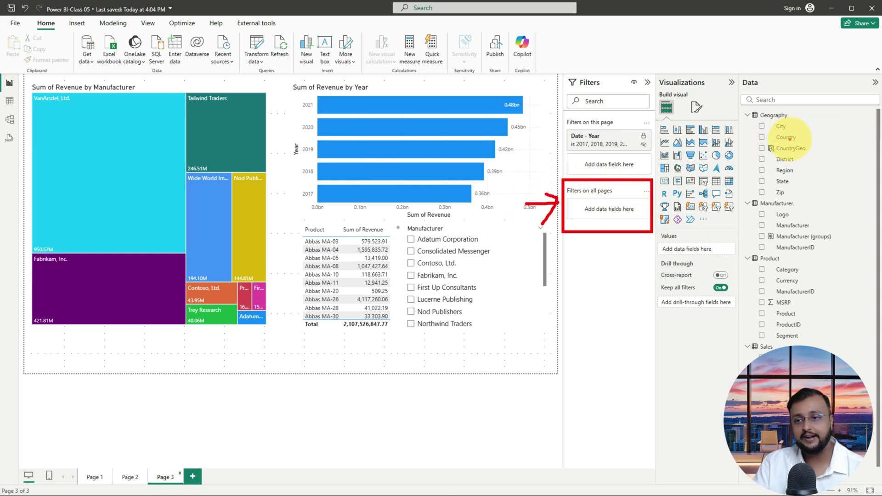
- Add Country as a filter on all pages with basic filtering, select Australia and USA, and collapse the filter card
{"action": "mouse_move", "coordinate": [784, 137]}
{"action": "left_mouse_down"}
{"action": "mouse_move", "coordinate": [763, 166]}
{"action": "mouse_move", "coordinate": [628, 211]}
{"action": "left_mouse_up"}
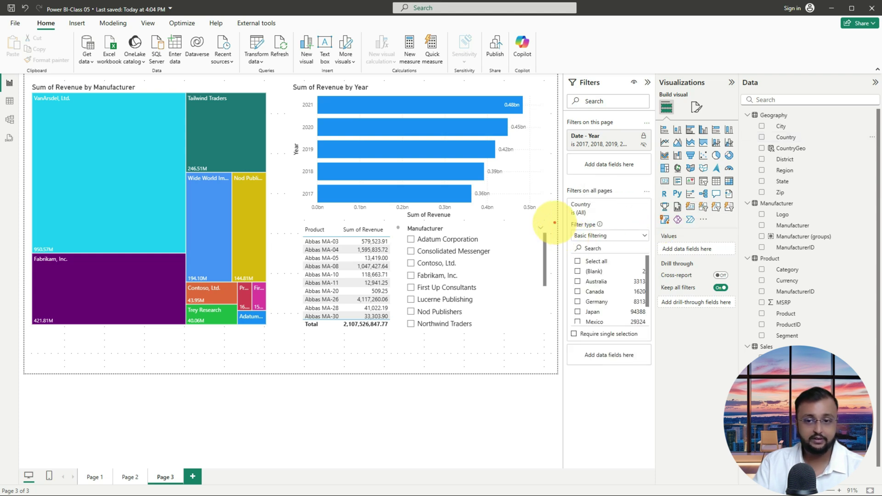
{"action": "left_click", "coordinate": [593, 281]}
{"action": "scroll", "coordinate": [606, 290], "scroll_direction": "down", "scroll_amount": 1}
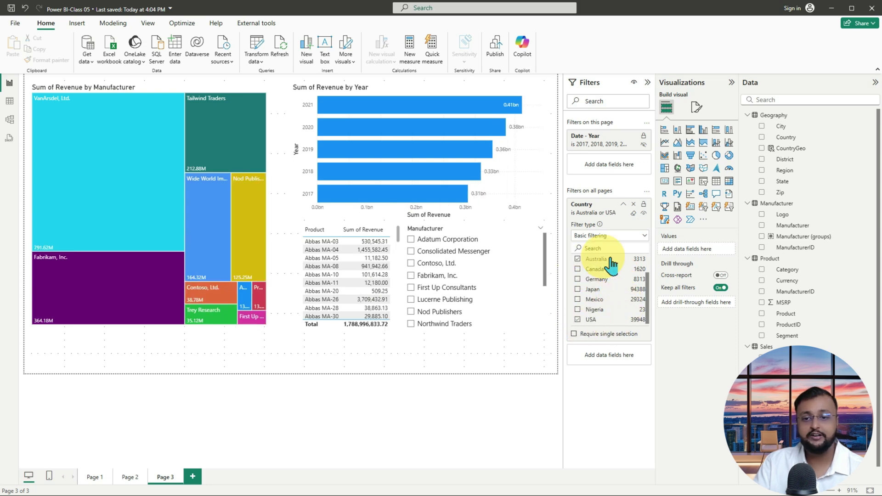
{"action": "left_click", "coordinate": [623, 204]}
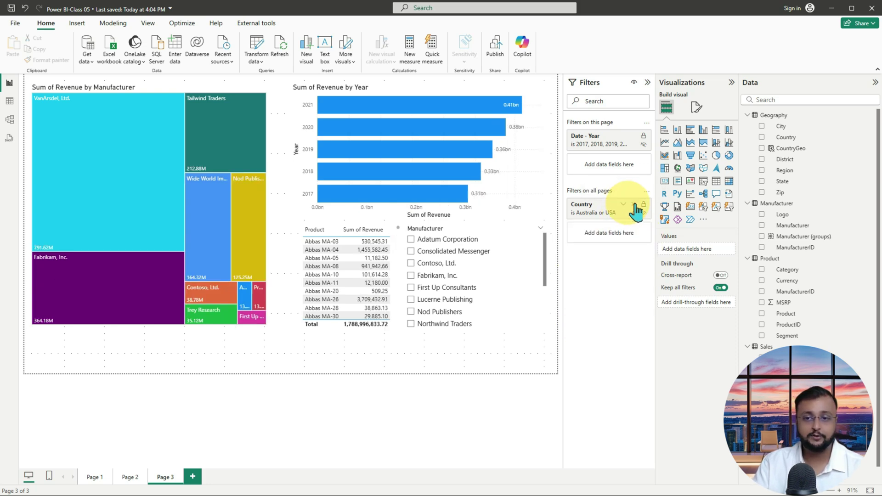
- Check the effect of the all-pages Country filter on the visuals of Page 1, Page 2 and Page 3
{"action": "left_click", "coordinate": [102, 482]}
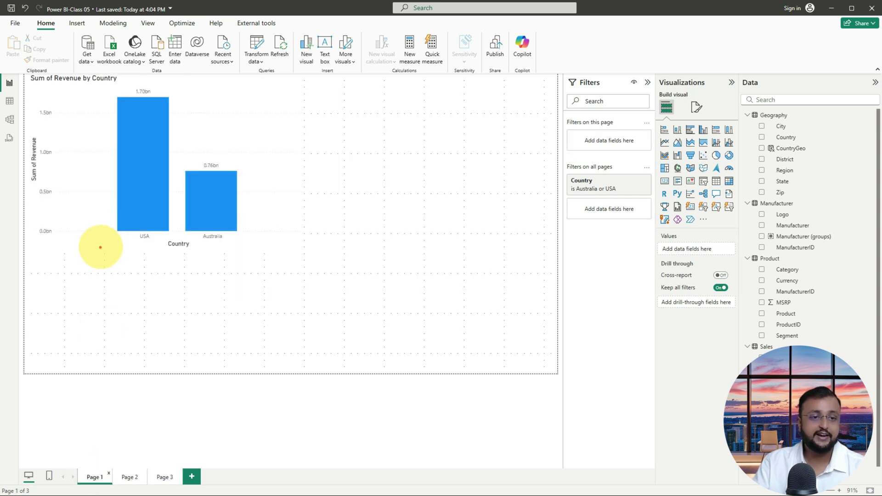
{"action": "mouse_move", "coordinate": [101, 247]}
{"action": "left_mouse_down"}
{"action": "mouse_move", "coordinate": [296, 272]}
{"action": "mouse_move", "coordinate": [292, 249]}
{"action": "left_mouse_up"}
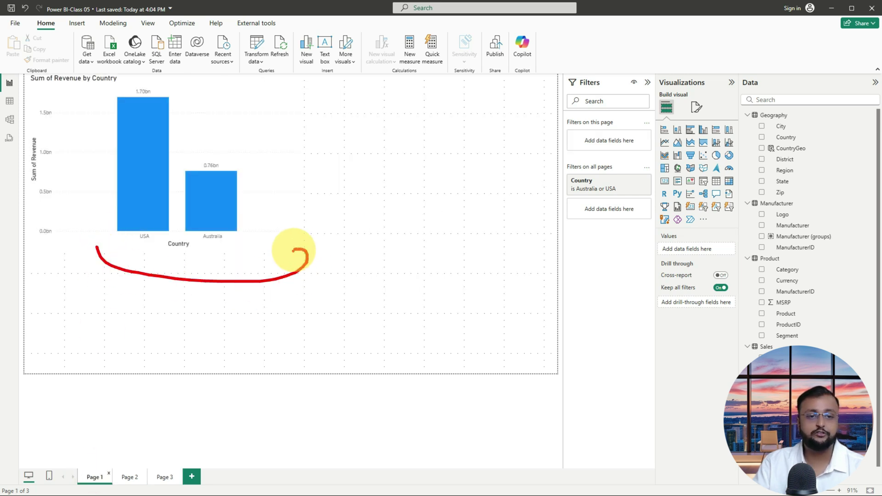
{"action": "left_click", "coordinate": [145, 477]}
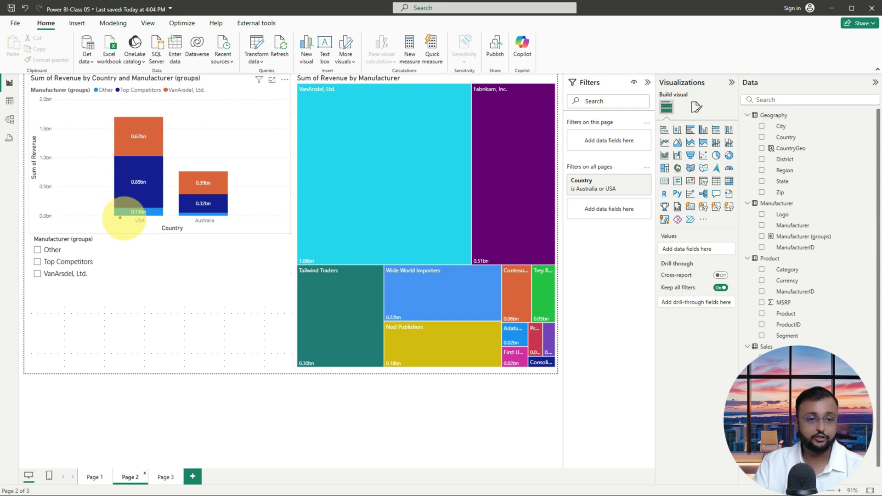
{"action": "mouse_move", "coordinate": [120, 218]}
{"action": "left_mouse_down"}
{"action": "mouse_move", "coordinate": [227, 235]}
{"action": "mouse_move", "coordinate": [241, 222]}
{"action": "left_mouse_up"}
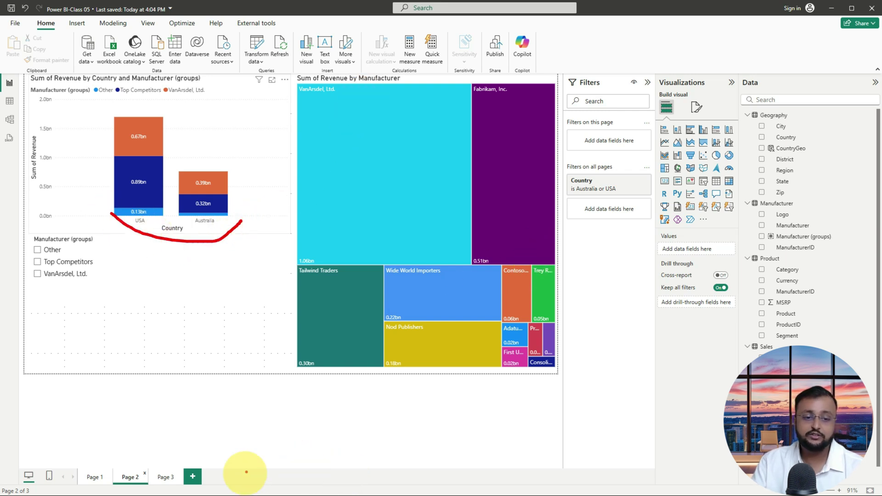
{"action": "left_click", "coordinate": [177, 483]}
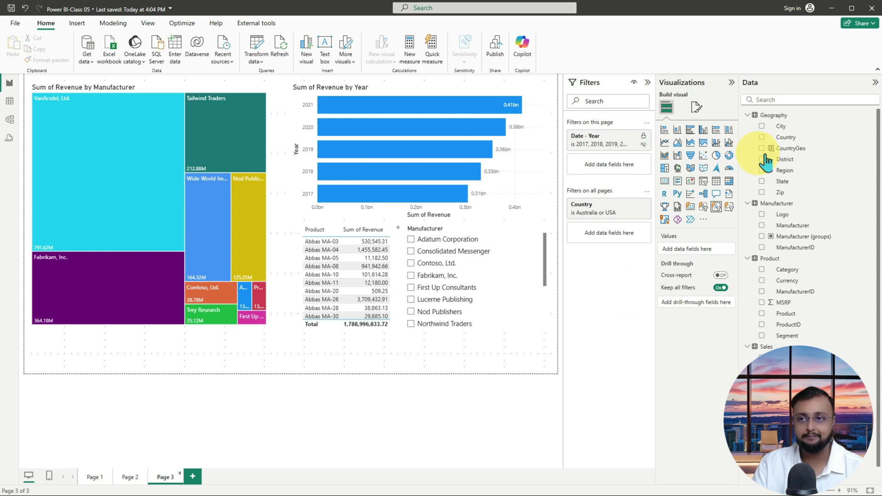
- Switch to the Word lesson notes and review the definition of filters, the three filter levels and the visual-level section
{"action": "left_click", "coordinate": [837, 13]}
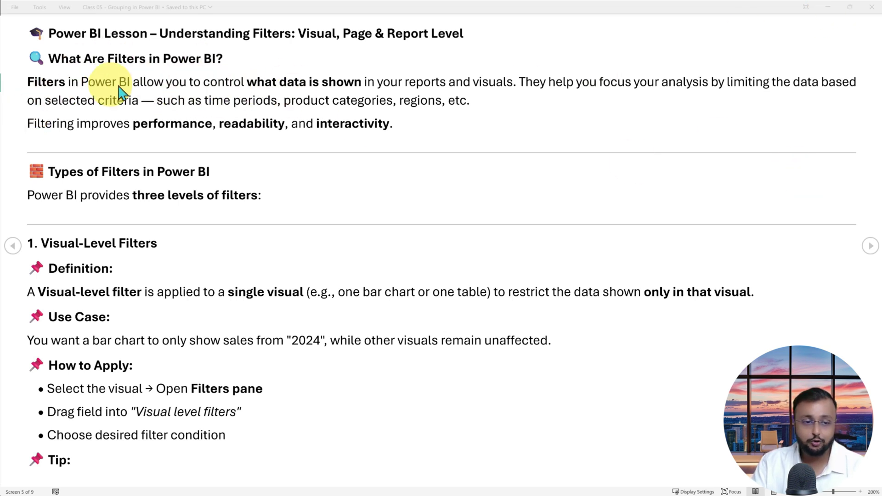
{"action": "left_click_drag", "start_coordinate": [22, 70], "coordinate": [861, 107]}
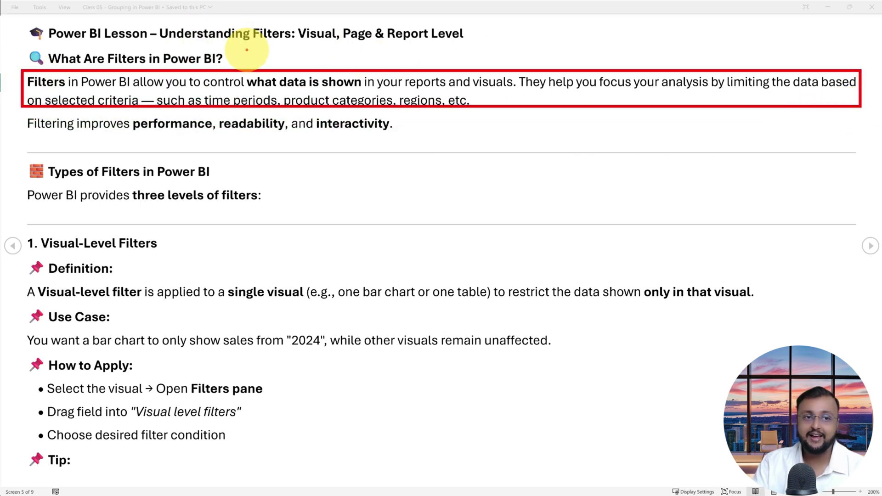
{"action": "left_click_drag", "start_coordinate": [144, 203], "coordinate": [269, 207]}
{"action": "left_click_drag", "start_coordinate": [41, 253], "coordinate": [198, 254]}
{"action": "key", "text": "Escape"}
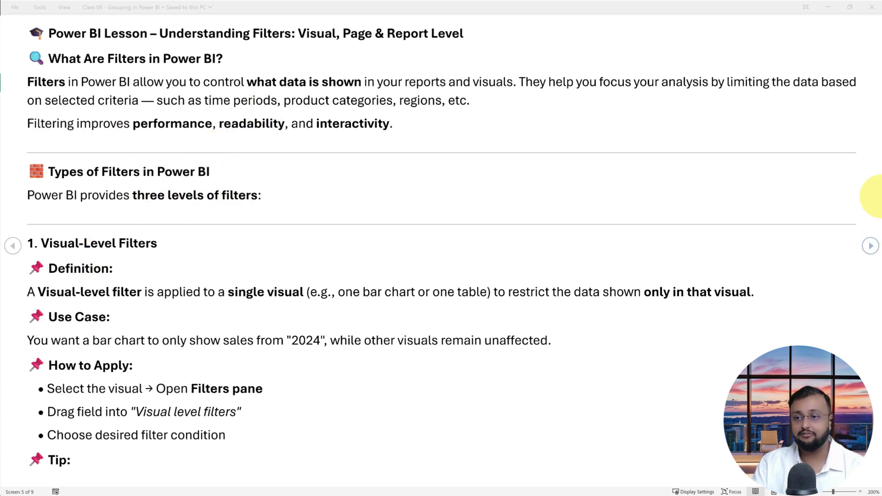
- Page forward through the notes on page-level and report-level filters to the comparison table
{"action": "left_click", "coordinate": [876, 249]}
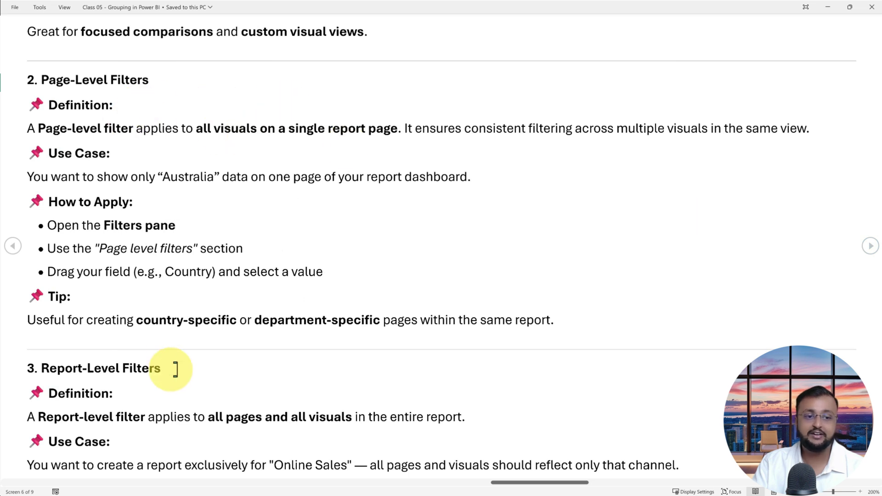
{"action": "left_click_drag", "start_coordinate": [280, 72], "coordinate": [403, 60]}
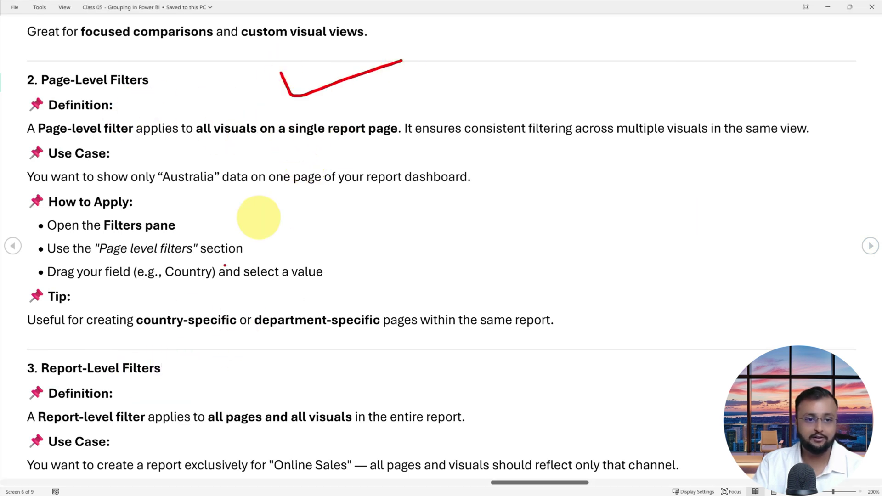
{"action": "mouse_move", "coordinate": [184, 353]}
{"action": "left_mouse_down"}
{"action": "mouse_move", "coordinate": [189, 364]}
{"action": "mouse_move", "coordinate": [293, 354]}
{"action": "left_mouse_up"}
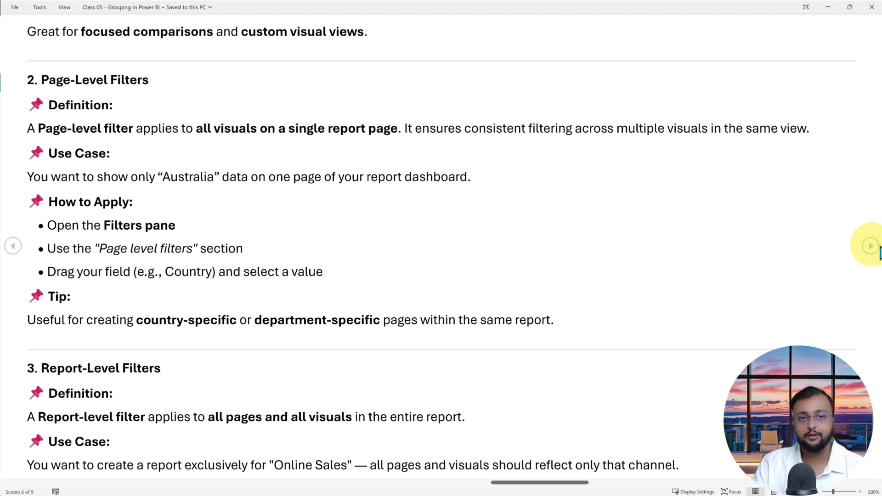
{"action": "left_click", "coordinate": [879, 249]}
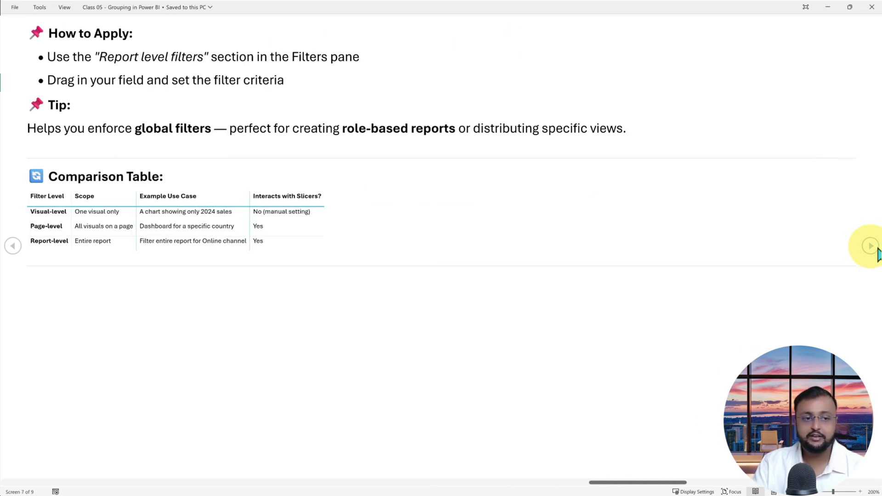
{"action": "key", "text": "Escape"}
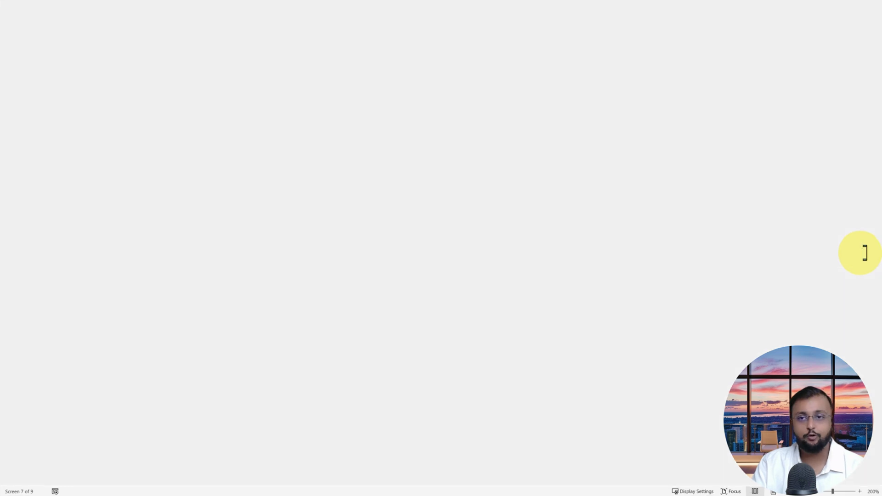
- Switch back to the Power BI report and compare the Manufacturer slicer on Page 3 with the Filters pane, marking both areas
{"action": "key", "text": "alt+Tab"}
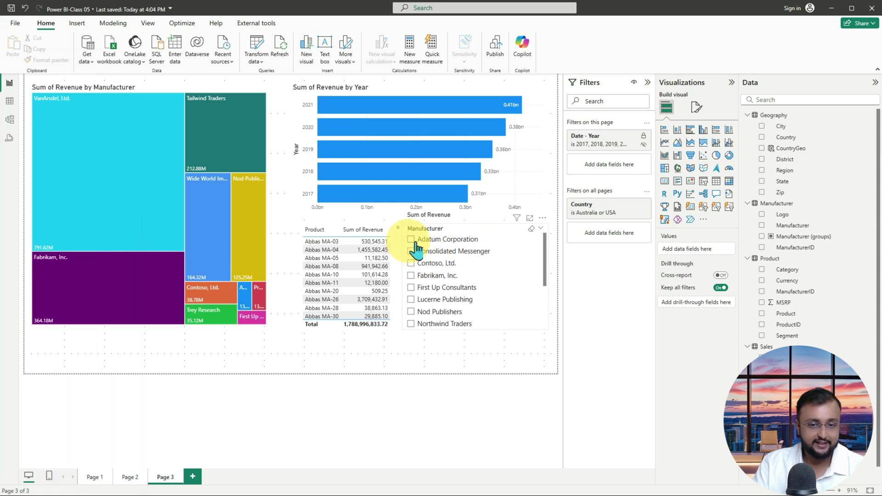
{"action": "left_click_drag", "start_coordinate": [400, 222], "coordinate": [553, 340]}
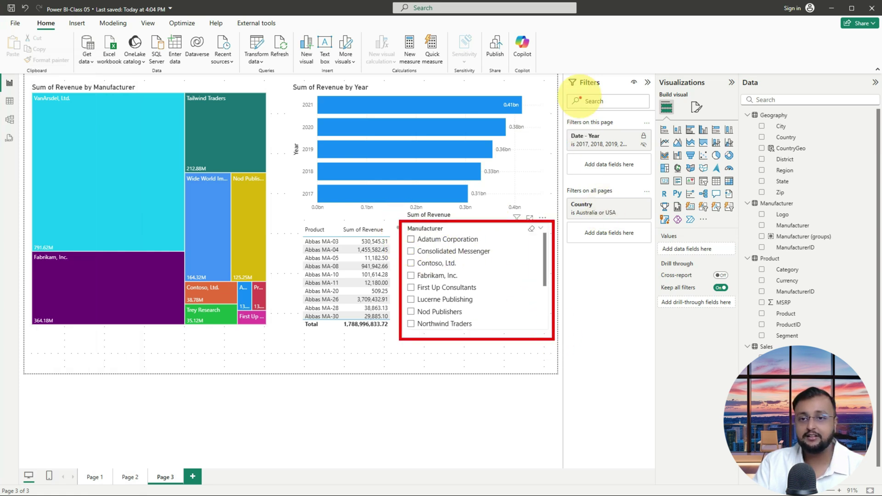
{"action": "left_click_drag", "start_coordinate": [566, 69], "coordinate": [656, 478]}
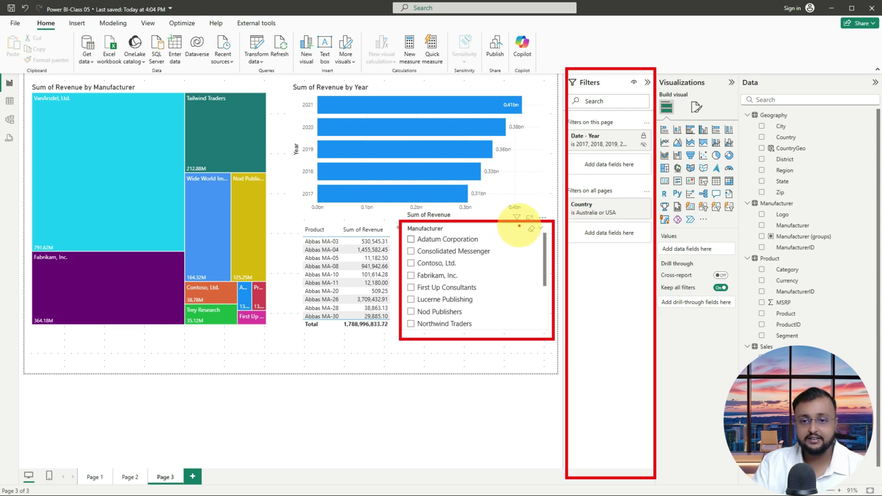
{"action": "left_click_drag", "start_coordinate": [475, 232], "coordinate": [484, 223]}
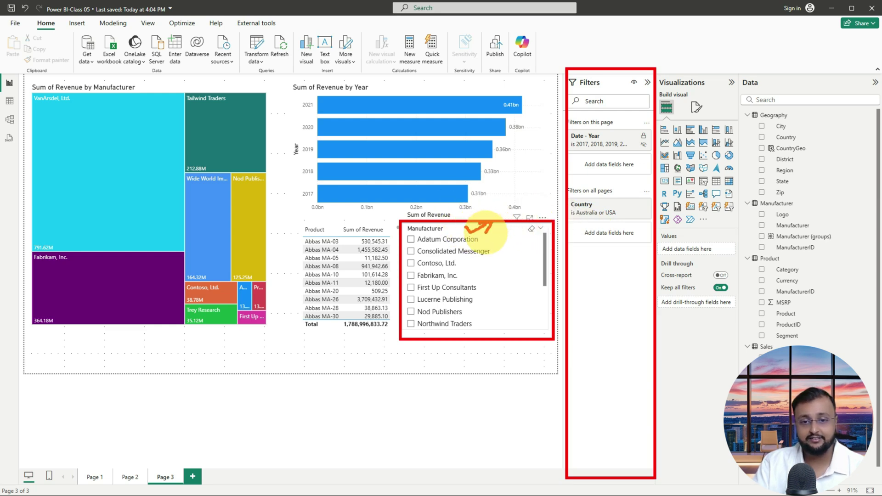
{"action": "mouse_move", "coordinate": [599, 90]}
{"action": "left_mouse_down"}
{"action": "mouse_move", "coordinate": [607, 76]}
{"action": "mouse_move", "coordinate": [557, 87]}
{"action": "left_mouse_up"}
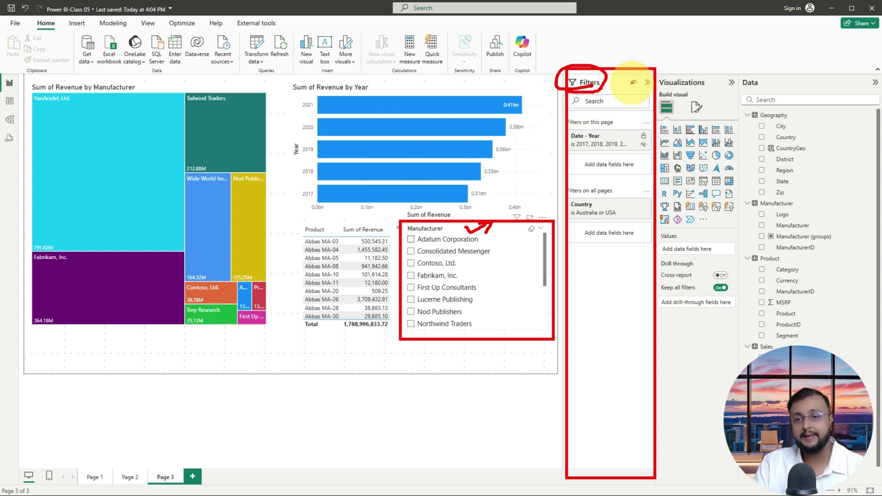
{"action": "mouse_move", "coordinate": [633, 32]}
{"action": "left_mouse_down"}
{"action": "mouse_move", "coordinate": [636, 68]}
{"action": "mouse_move", "coordinate": [648, 48]}
{"action": "left_mouse_up"}
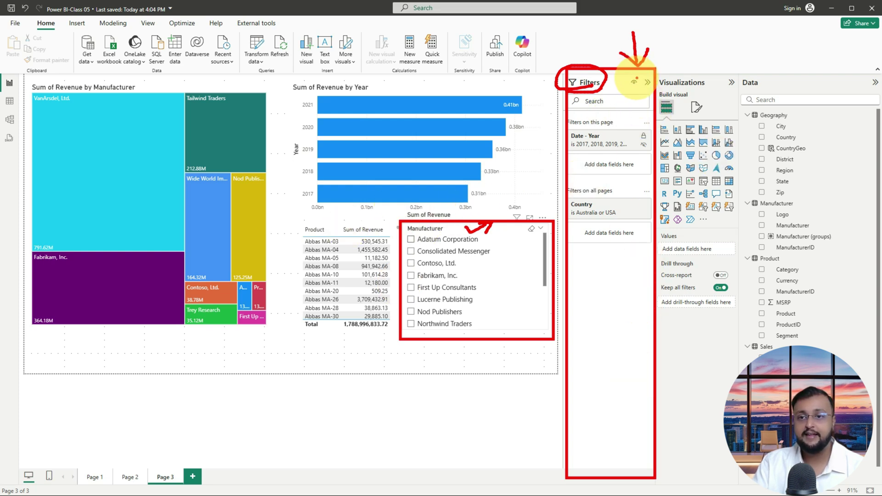
{"action": "mouse_move", "coordinate": [641, 77]}
{"action": "left_mouse_down"}
{"action": "mouse_move", "coordinate": [626, 94]}
{"action": "mouse_move", "coordinate": [627, 85]}
{"action": "mouse_move", "coordinate": [646, 97]}
{"action": "left_mouse_up"}
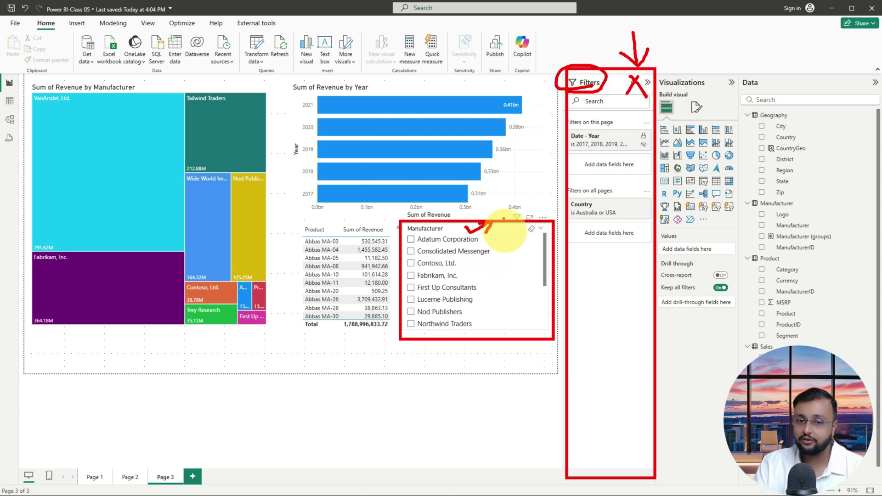
{"action": "mouse_move", "coordinate": [517, 235]}
{"action": "left_mouse_down"}
{"action": "mouse_move", "coordinate": [517, 267]}
{"action": "mouse_move", "coordinate": [533, 282]}
{"action": "mouse_move", "coordinate": [519, 341]}
{"action": "left_mouse_up"}
{"action": "mouse_move", "coordinate": [524, 250]}
{"action": "left_mouse_down"}
{"action": "mouse_move", "coordinate": [503, 275]}
{"action": "mouse_move", "coordinate": [517, 289]}
{"action": "left_mouse_up"}
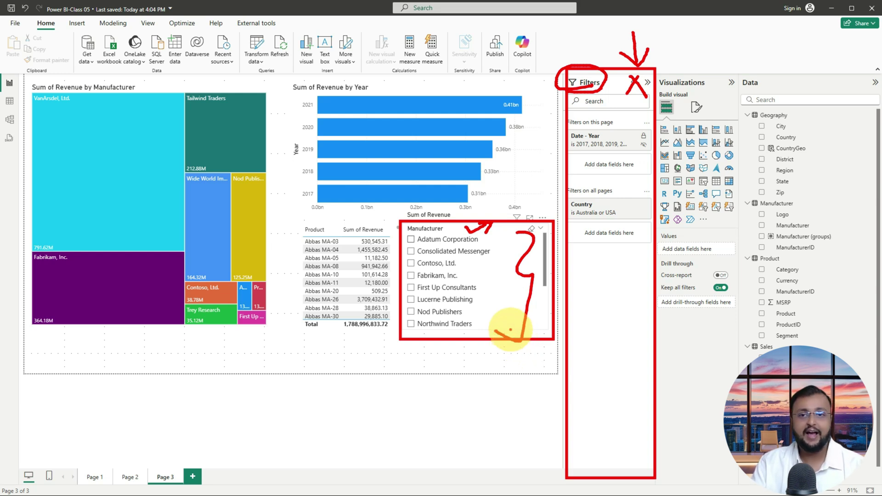
{"action": "key", "text": "Escape"}
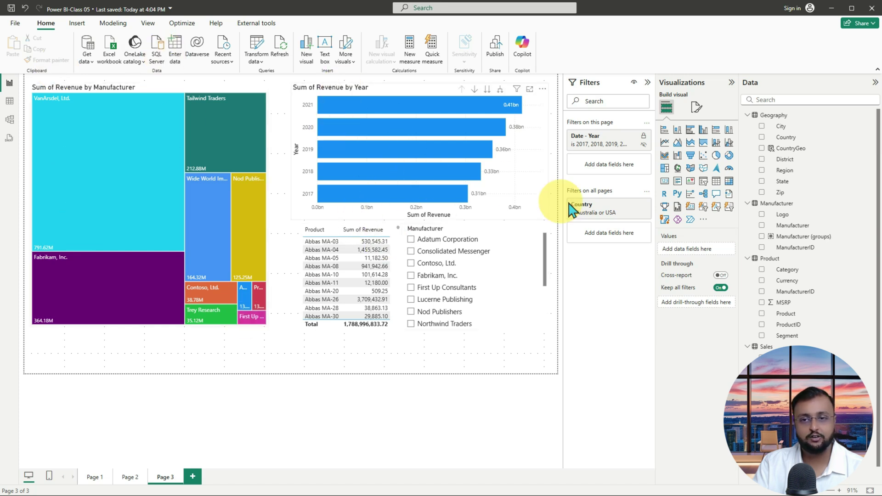
{"action": "mouse_move", "coordinate": [563, 63]}
{"action": "left_mouse_down"}
{"action": "mouse_move", "coordinate": [640, 361]}
{"action": "mouse_move", "coordinate": [656, 477]}
{"action": "left_mouse_up"}
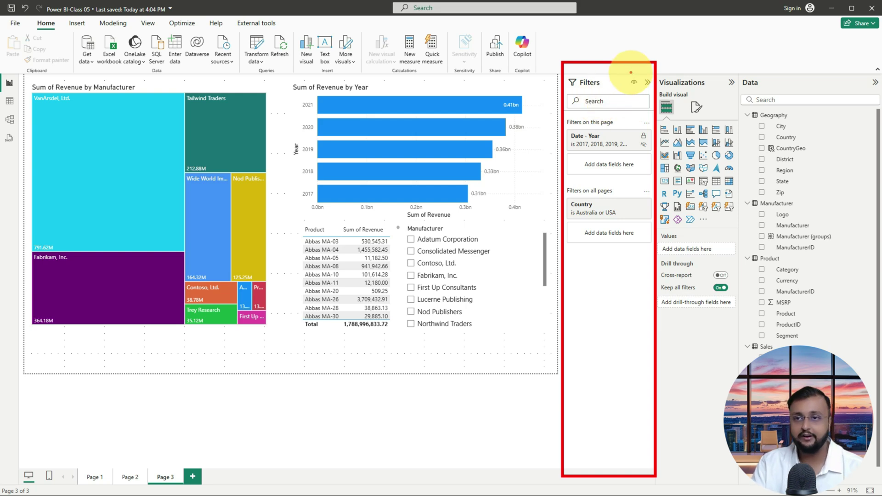
{"action": "key", "text": "Escape"}
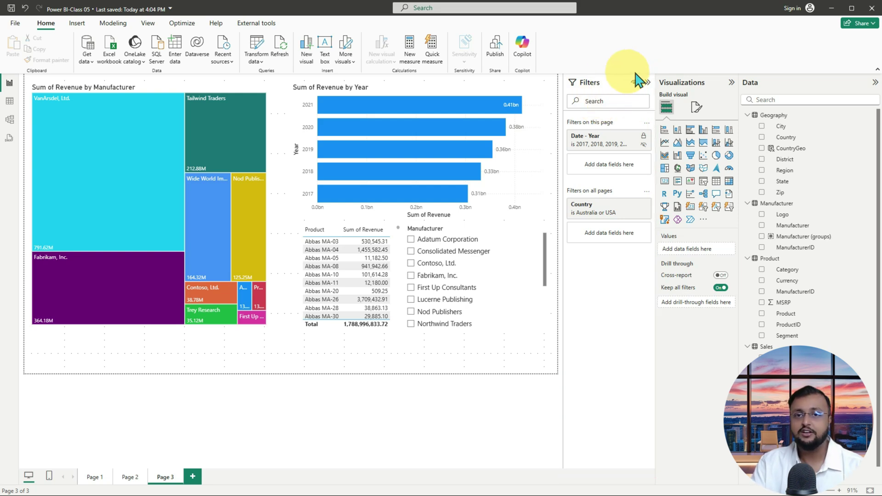
- Switch to the Word quiz and review question 1 on single-visual filters, outlining it and marking its answer options
{"action": "left_click", "coordinate": [837, 13]}
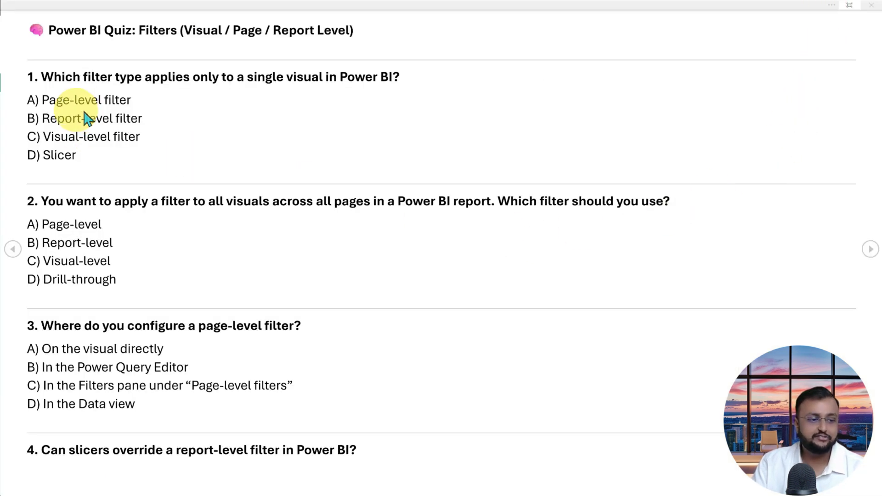
{"action": "left_click_drag", "start_coordinate": [21, 61], "coordinate": [481, 182]}
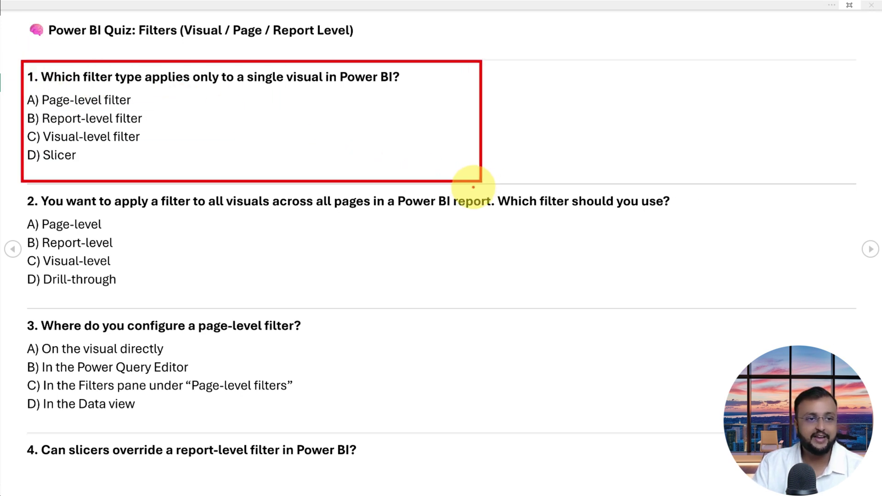
{"action": "mouse_move", "coordinate": [163, 93]}
{"action": "left_mouse_down"}
{"action": "mouse_move", "coordinate": [187, 109]}
{"action": "mouse_move", "coordinate": [164, 135]}
{"action": "mouse_move", "coordinate": [187, 131]}
{"action": "left_mouse_up"}
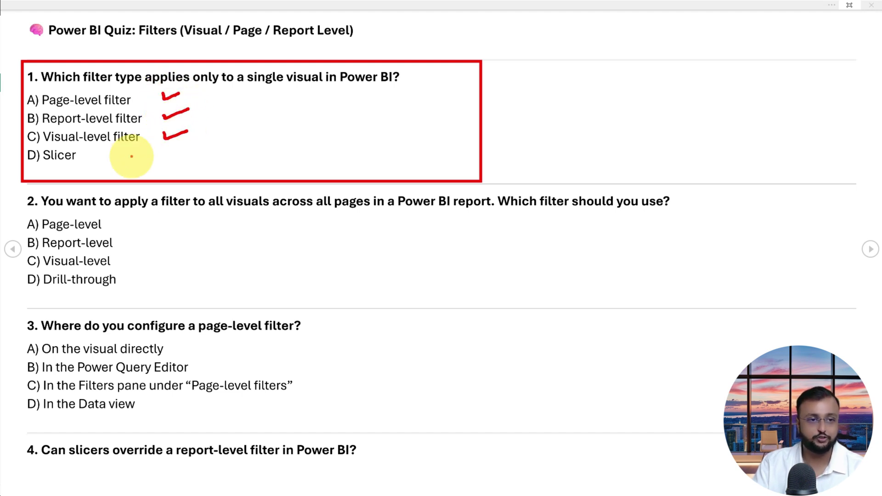
{"action": "left_click_drag", "start_coordinate": [125, 157], "coordinate": [161, 156]}
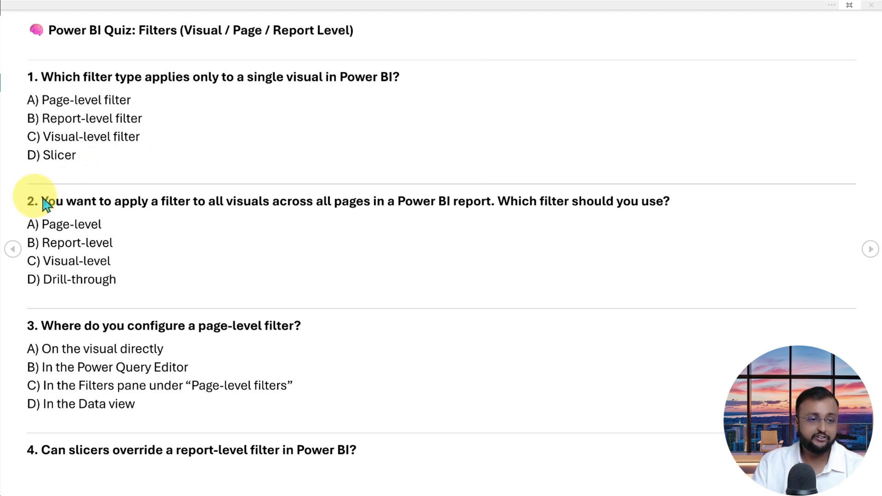
- Review quiz question 2, outlining it, underlining "all pages in a Power BI" and "filter should you", and ticking options A to D
{"action": "left_click_drag", "start_coordinate": [23, 190], "coordinate": [716, 304]}
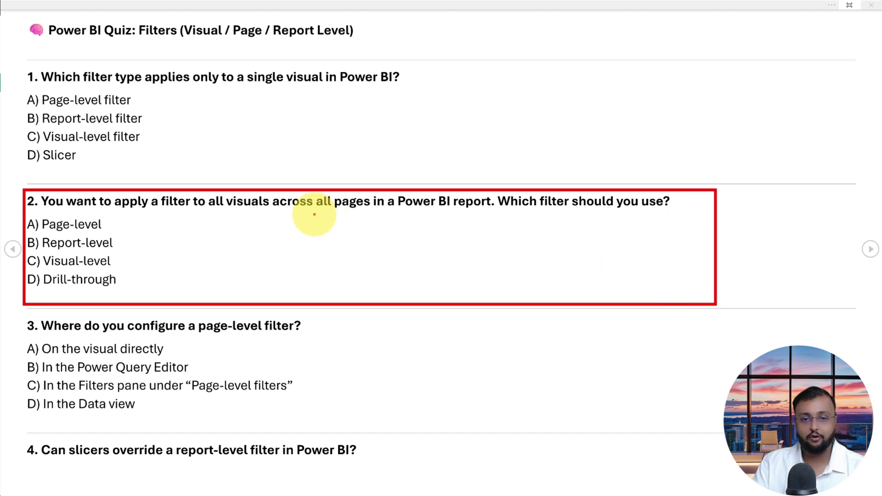
{"action": "left_click_drag", "start_coordinate": [315, 213], "coordinate": [450, 216]}
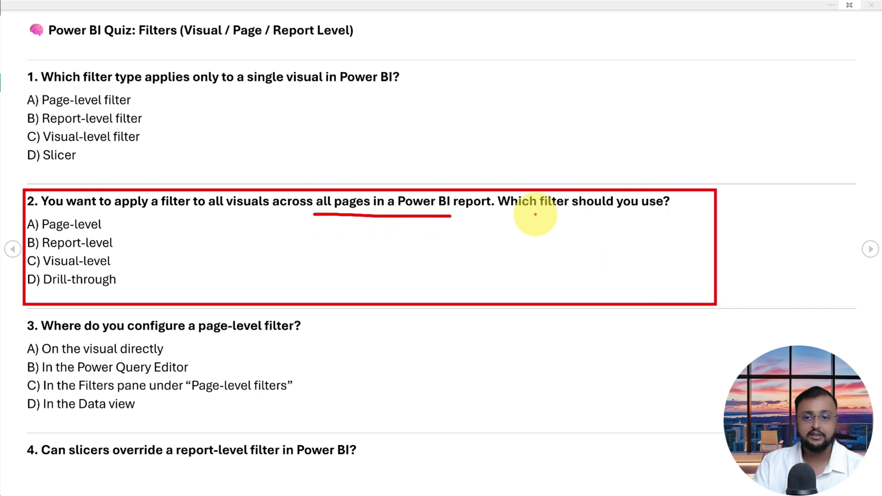
{"action": "left_click_drag", "start_coordinate": [540, 214], "coordinate": [638, 211]}
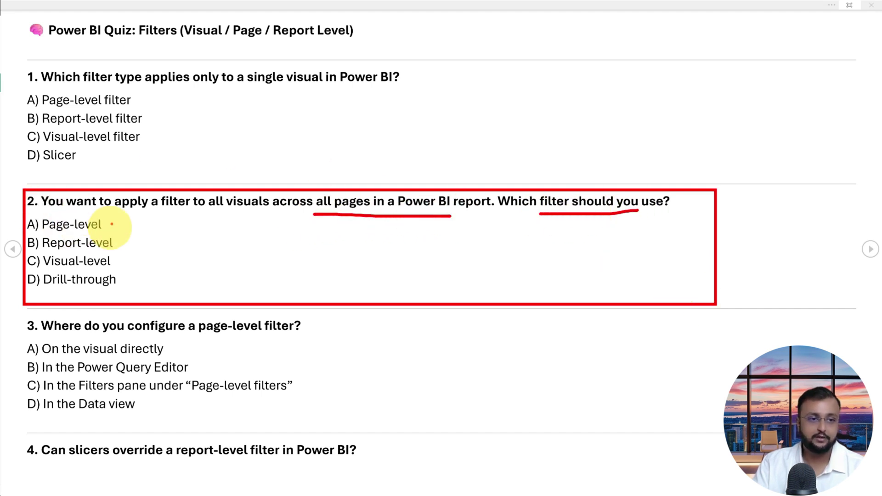
{"action": "mouse_move", "coordinate": [114, 222]}
{"action": "left_mouse_down"}
{"action": "mouse_move", "coordinate": [138, 218]}
{"action": "mouse_move", "coordinate": [126, 240]}
{"action": "mouse_move", "coordinate": [144, 235]}
{"action": "mouse_move", "coordinate": [134, 262]}
{"action": "mouse_move", "coordinate": [168, 251]}
{"action": "left_mouse_up"}
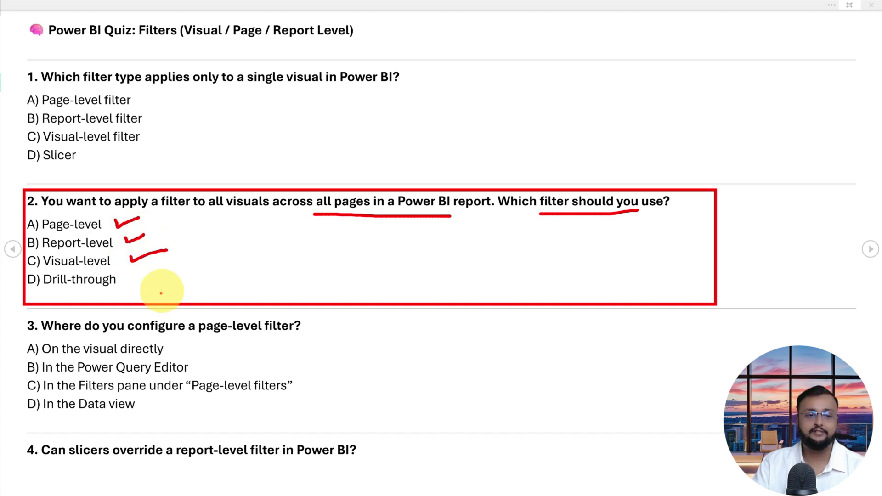
{"action": "left_click_drag", "start_coordinate": [133, 283], "coordinate": [163, 277]}
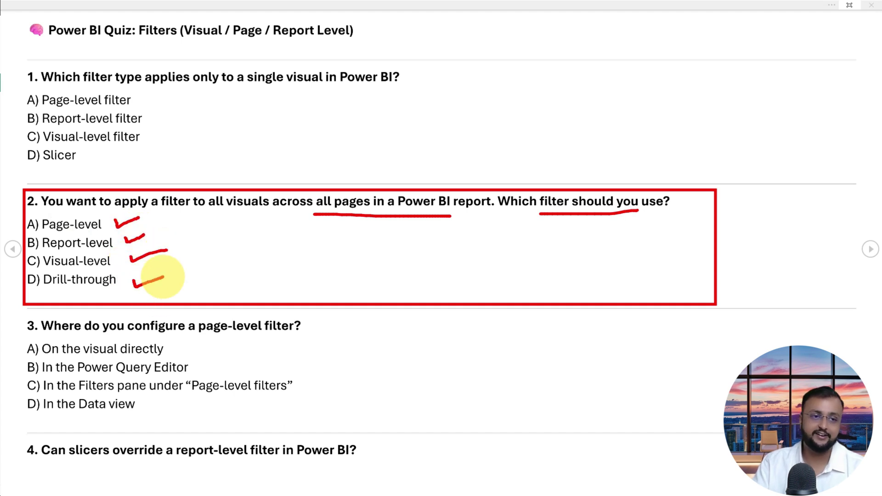
{"action": "key", "text": "Escape"}
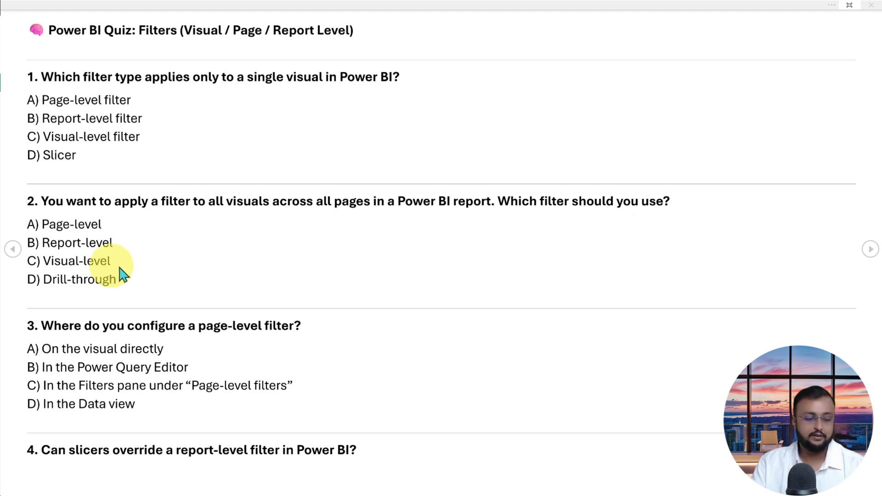
- Review quiz question 3 on configuring a page-level filter, outlining it and ticking all four answer options
{"action": "mouse_move", "coordinate": [20, 313]}
{"action": "left_mouse_down"}
{"action": "mouse_move", "coordinate": [310, 398]}
{"action": "mouse_move", "coordinate": [360, 429]}
{"action": "left_mouse_up"}
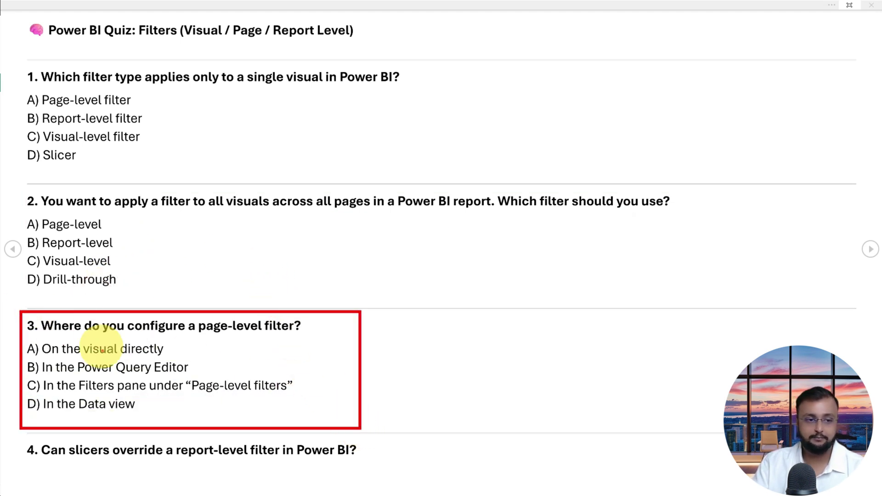
{"action": "mouse_move", "coordinate": [184, 341]}
{"action": "left_mouse_down"}
{"action": "mouse_move", "coordinate": [204, 337]}
{"action": "mouse_move", "coordinate": [208, 367]}
{"action": "mouse_move", "coordinate": [227, 360]}
{"action": "left_mouse_up"}
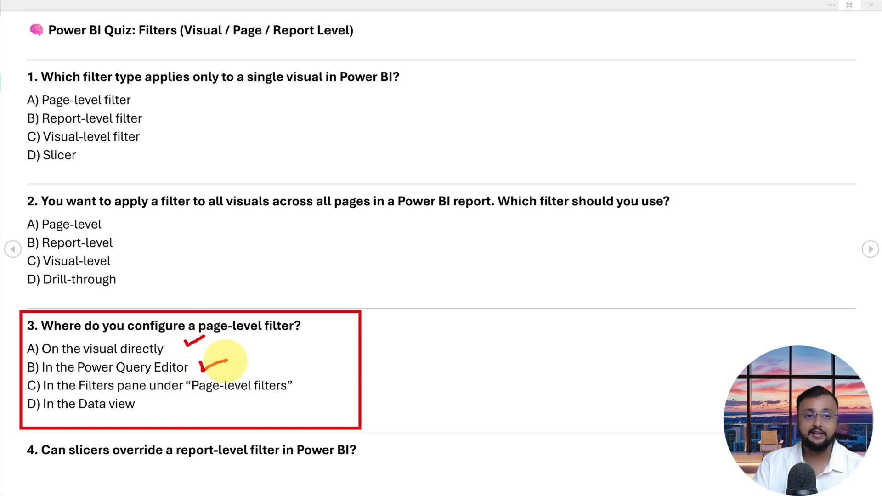
{"action": "mouse_move", "coordinate": [306, 382]}
{"action": "left_mouse_down"}
{"action": "mouse_move", "coordinate": [308, 389]}
{"action": "mouse_move", "coordinate": [332, 379]}
{"action": "left_mouse_up"}
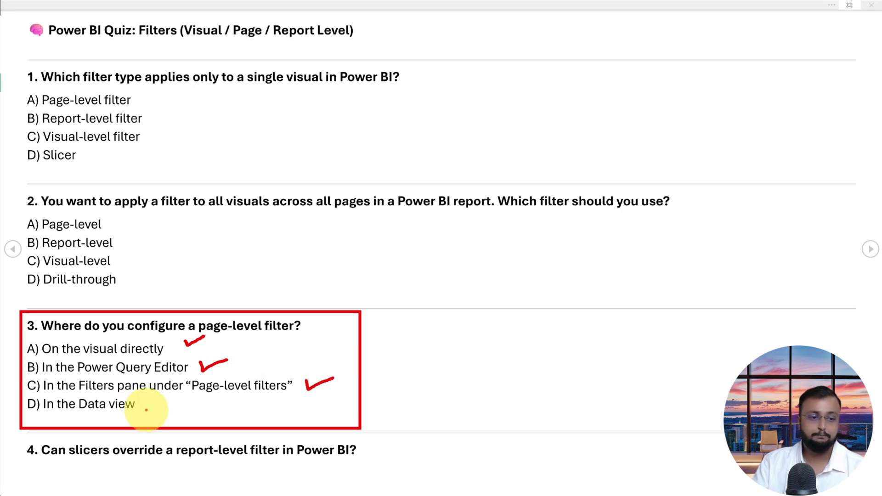
{"action": "left_click_drag", "start_coordinate": [145, 410], "coordinate": [184, 405]}
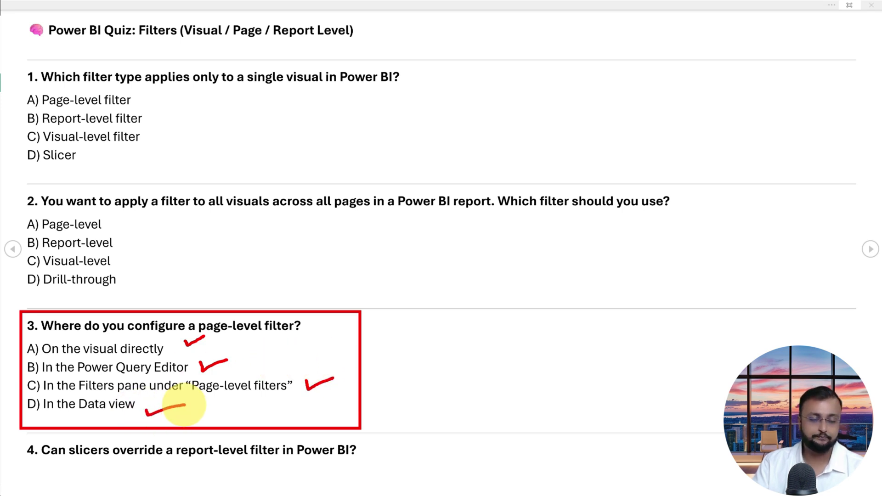
{"action": "key", "text": "Escape"}
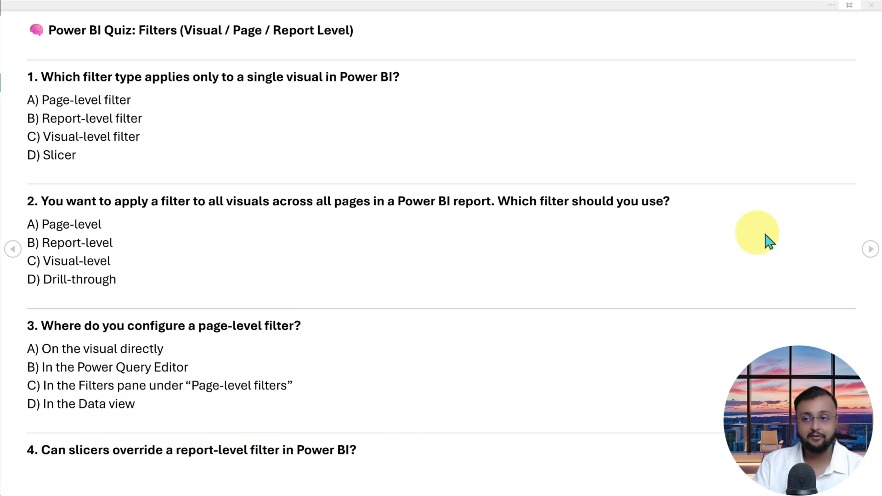
- Page forward to the answer options of question 4, outline them and tick options C and D
{"action": "left_click", "coordinate": [876, 252]}
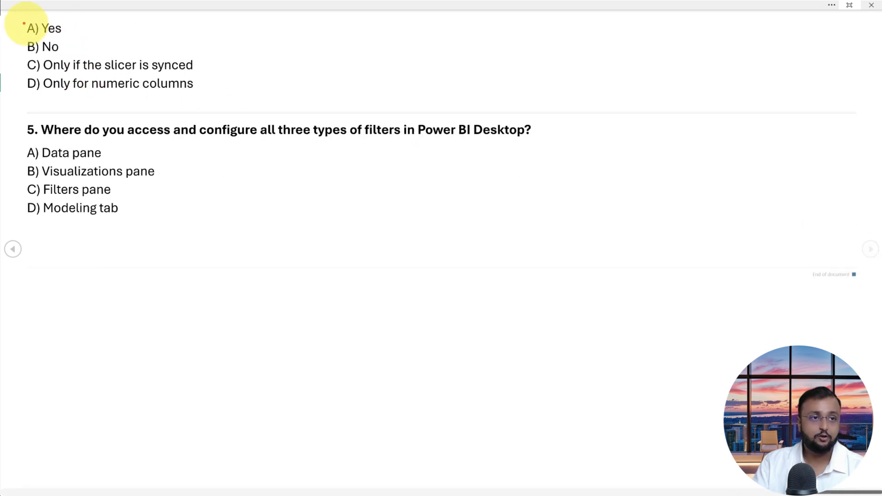
{"action": "left_click_drag", "start_coordinate": [17, 18], "coordinate": [236, 110]}
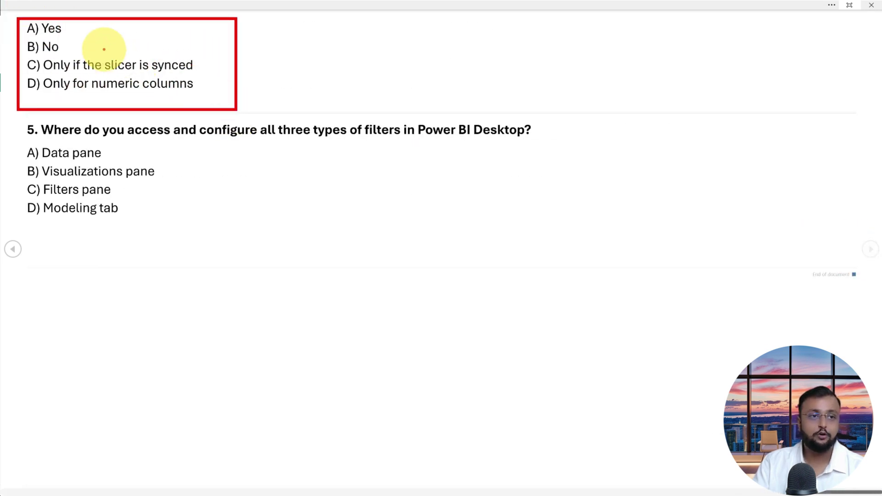
{"action": "mouse_move", "coordinate": [205, 66]}
{"action": "left_mouse_down"}
{"action": "mouse_move", "coordinate": [220, 65]}
{"action": "mouse_move", "coordinate": [210, 84]}
{"action": "mouse_move", "coordinate": [227, 77]}
{"action": "left_mouse_up"}
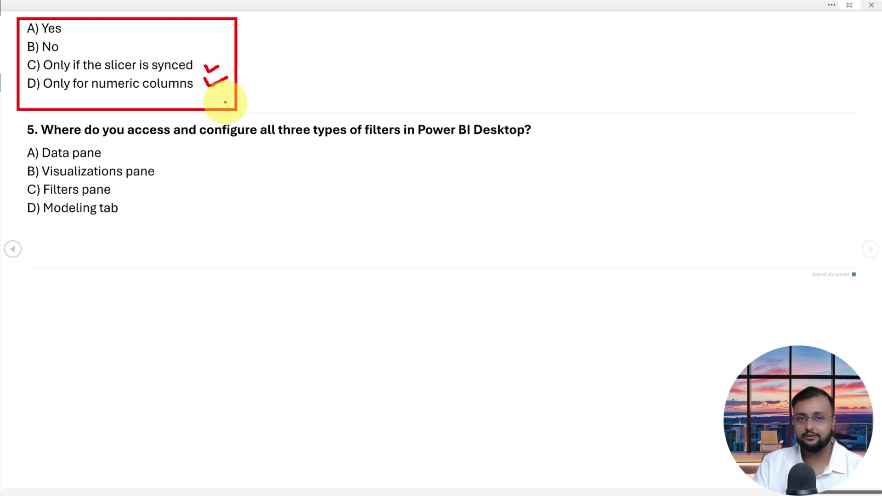
{"action": "key", "text": "Escape"}
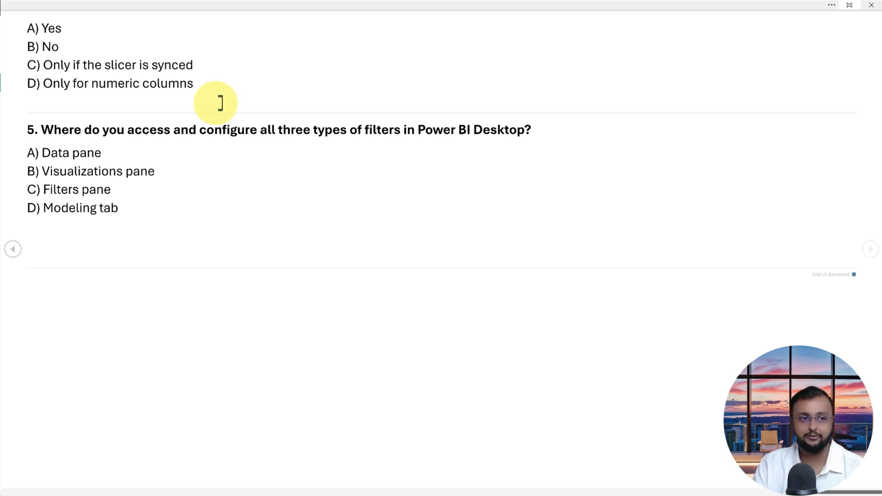
- Review quiz question 5 on accessing all three filter types, outlining it, underlining its key words and ticking options A to D
{"action": "key", "text": "ctrl+p"}
{"action": "left_click_drag", "start_coordinate": [25, 118], "coordinate": [545, 227]}
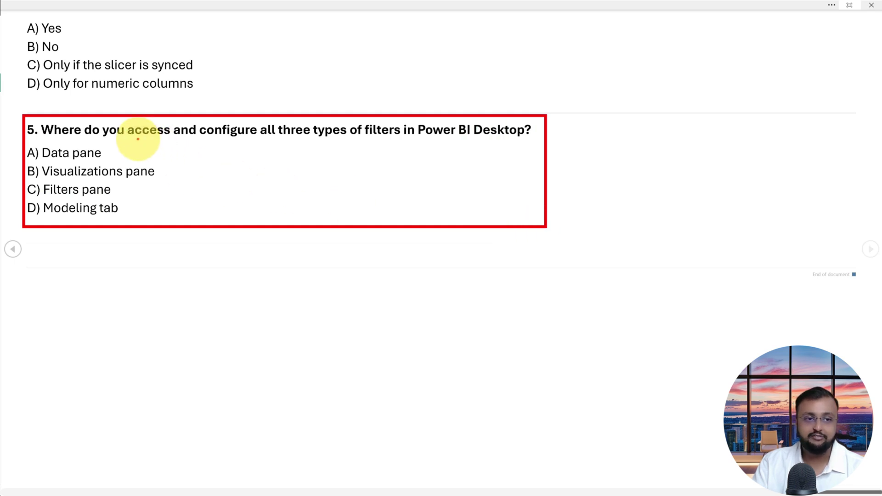
{"action": "left_click_drag", "start_coordinate": [137, 138], "coordinate": [291, 144]}
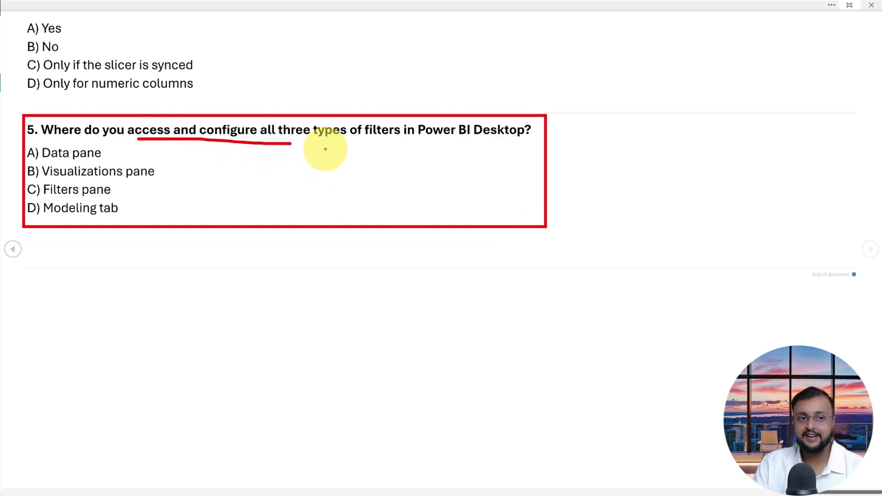
{"action": "mouse_move", "coordinate": [120, 155]}
{"action": "left_mouse_down"}
{"action": "mouse_move", "coordinate": [141, 149]}
{"action": "mouse_move", "coordinate": [185, 163]}
{"action": "left_mouse_up"}
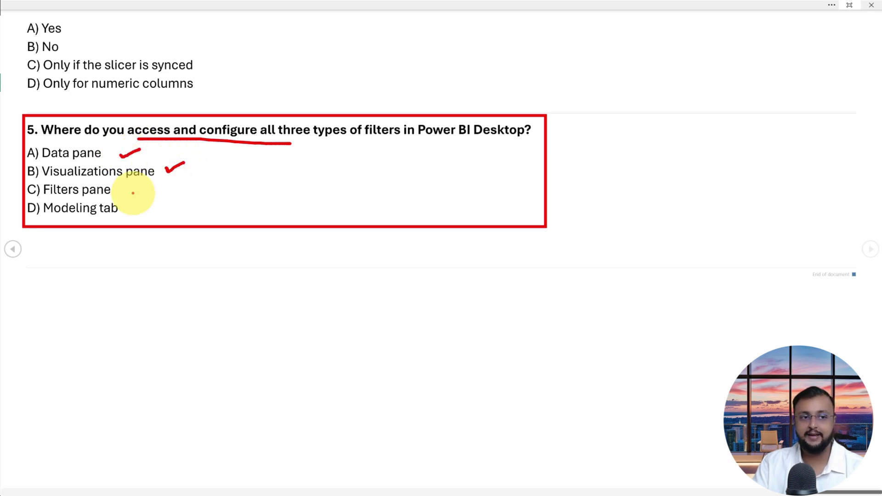
{"action": "mouse_move", "coordinate": [133, 192]}
{"action": "left_mouse_down"}
{"action": "mouse_move", "coordinate": [152, 187]}
{"action": "mouse_move", "coordinate": [136, 212]}
{"action": "mouse_move", "coordinate": [156, 210]}
{"action": "left_mouse_up"}
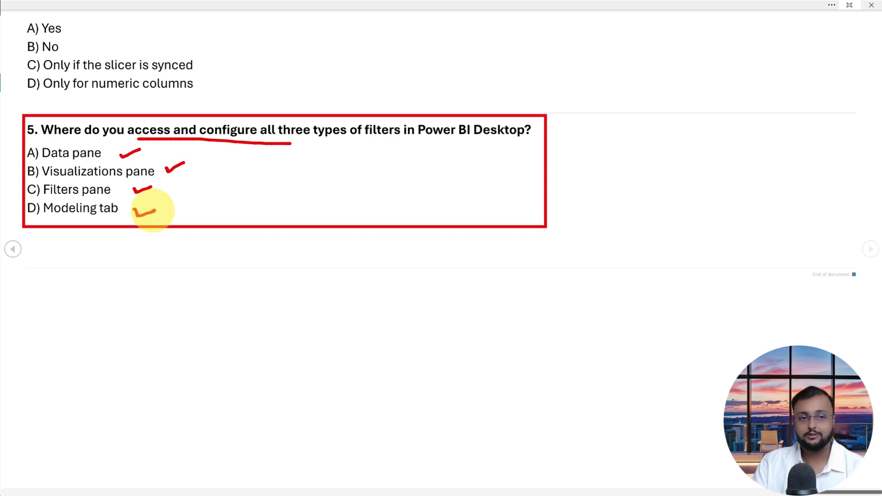
{"action": "key", "text": "Escape"}
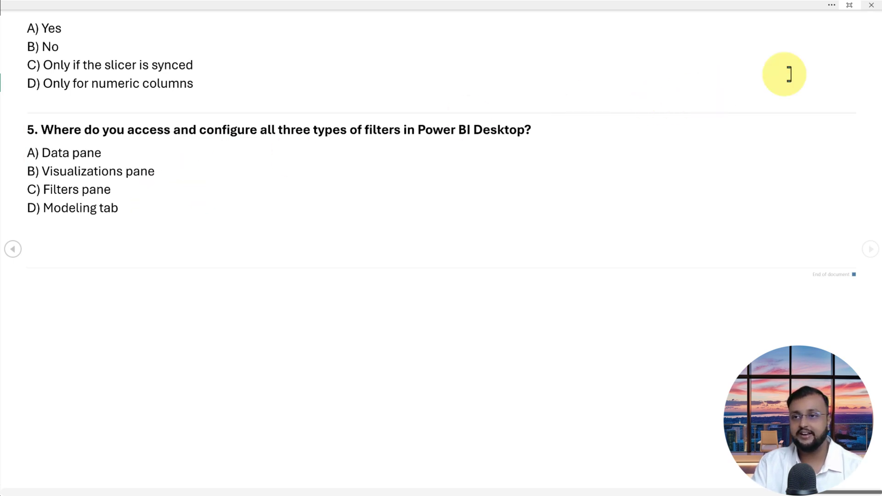